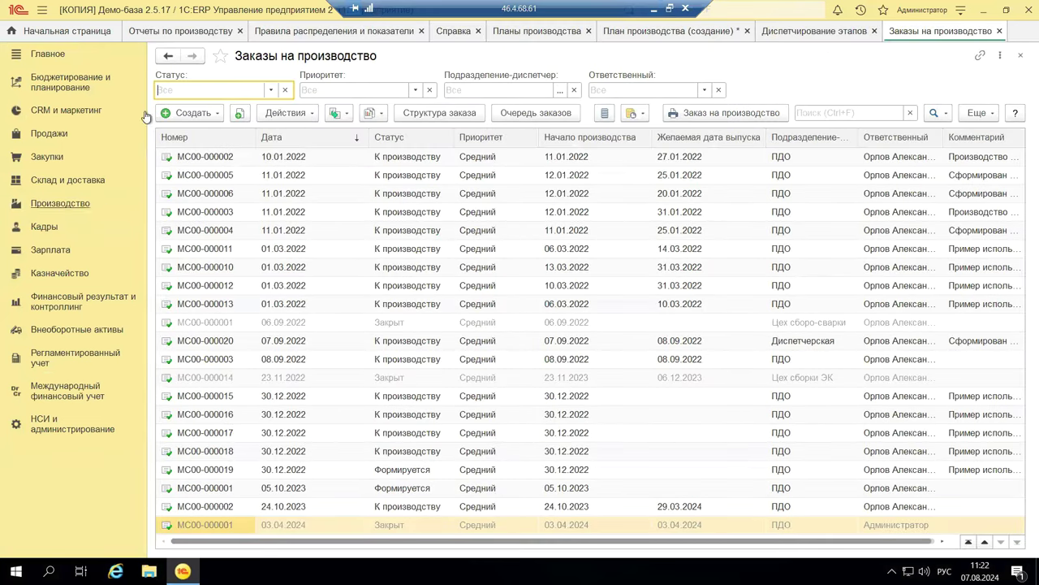
# Create a new production order with the organization Андромеда Плюс and the dispatcher department ПДО
pyautogui.click(203, 116)
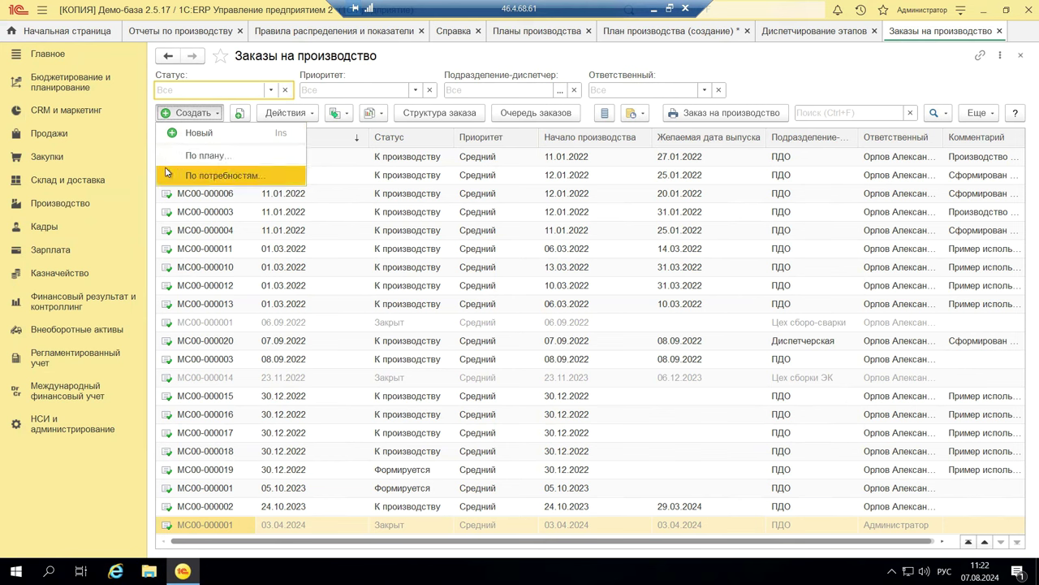
pyautogui.click(195, 135)
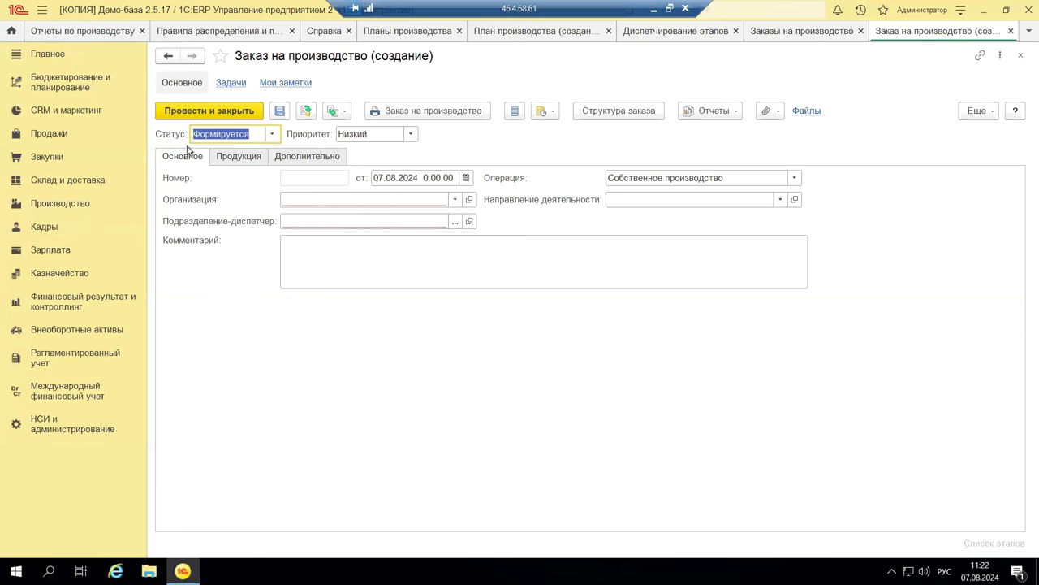
pyautogui.click(273, 135)
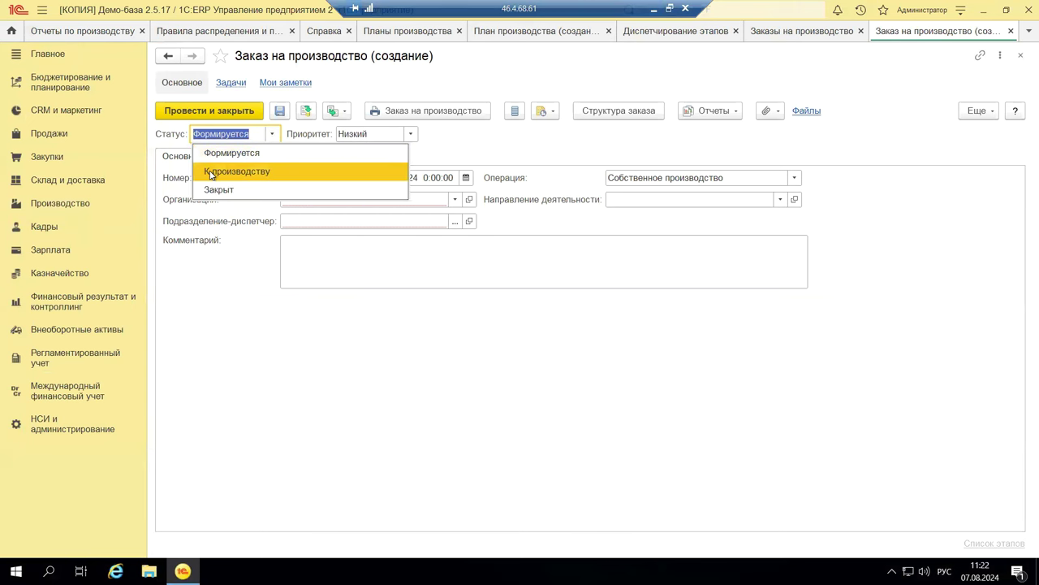
pyautogui.click(207, 325)
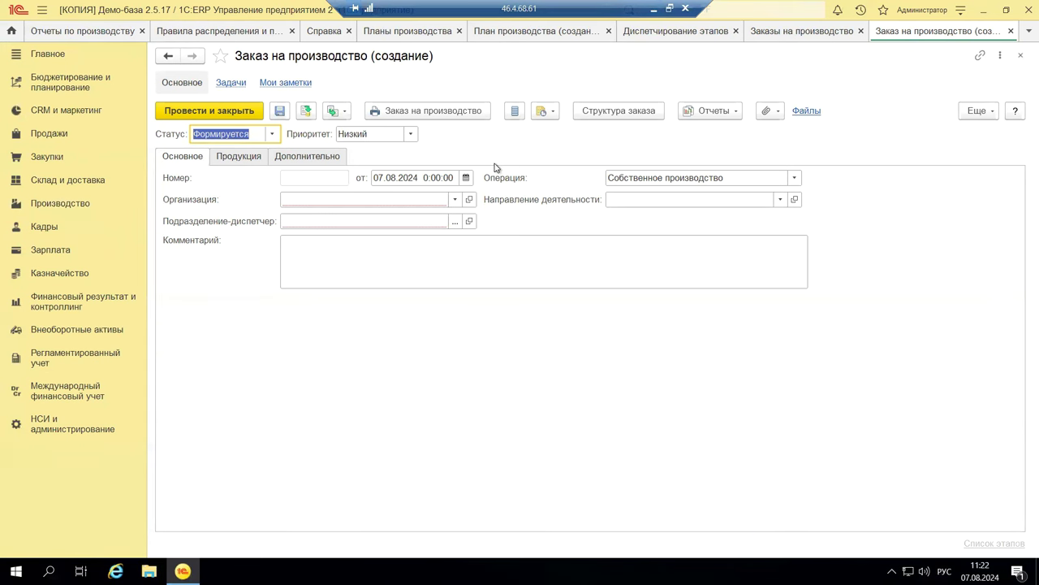
pyautogui.click(455, 199)
pyautogui.click(366, 220)
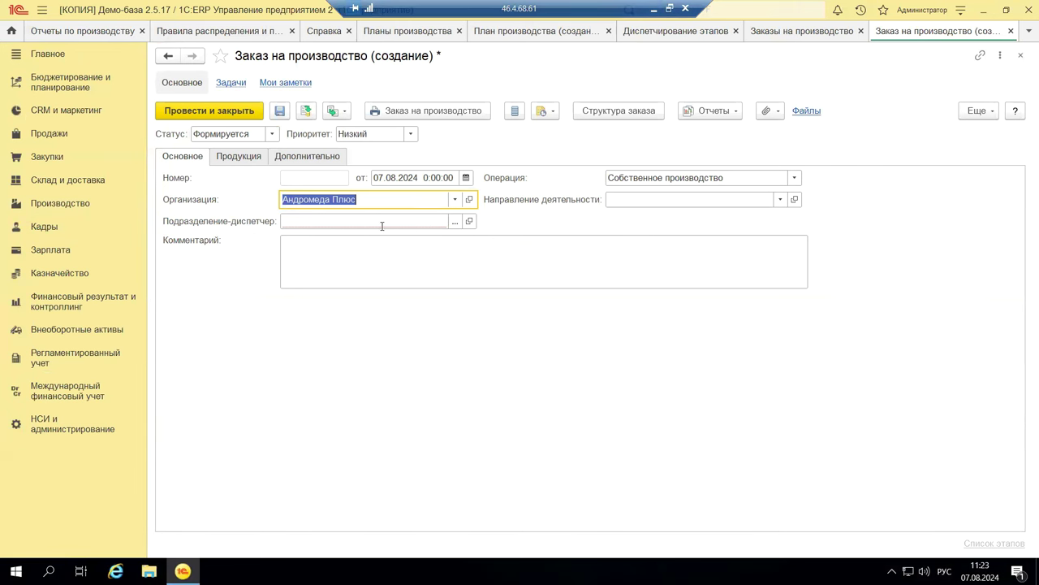
pyautogui.click(458, 222)
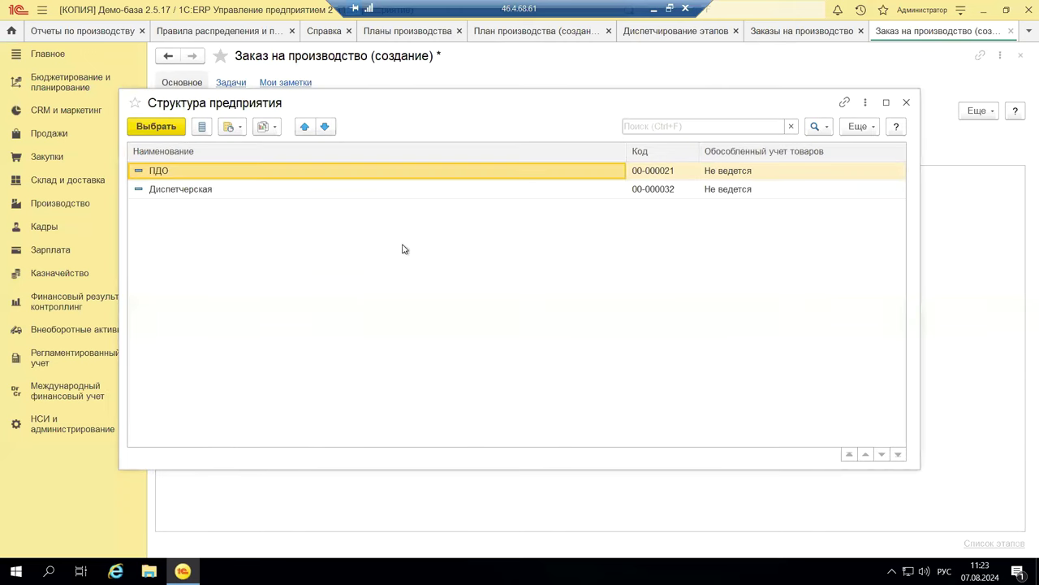
pyautogui.doubleClick(160, 172)
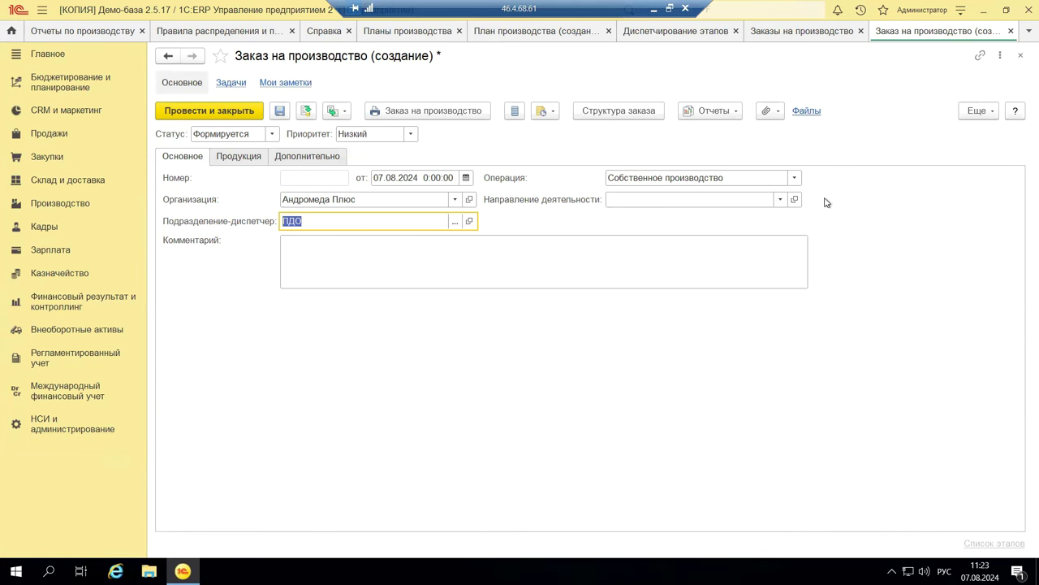
# Browse the production and trade activity directions, and set the order's Направление деятельности to Инструменты
pyautogui.click(778, 200)
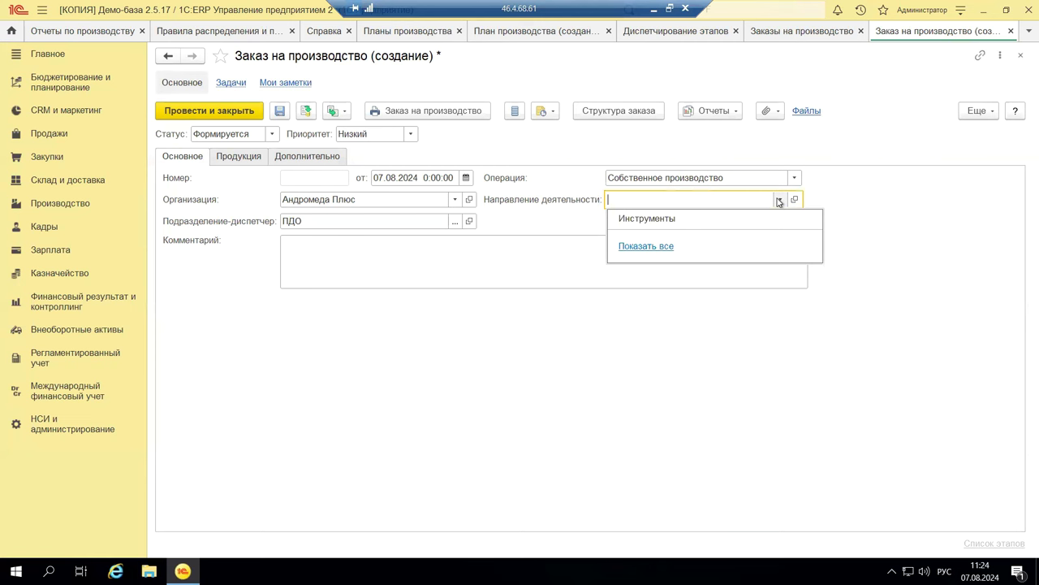
pyautogui.click(622, 246)
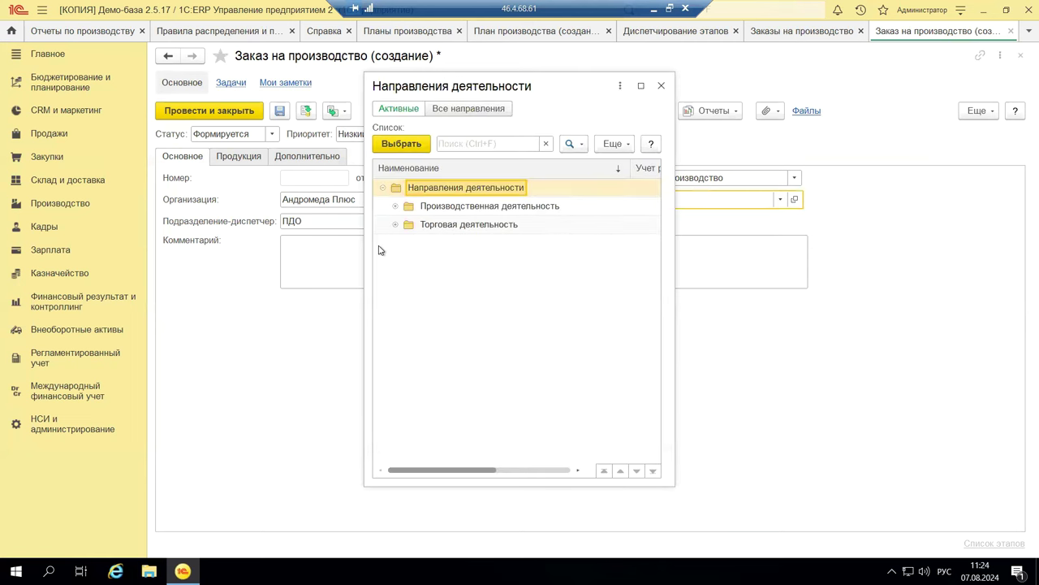
pyautogui.click(395, 207)
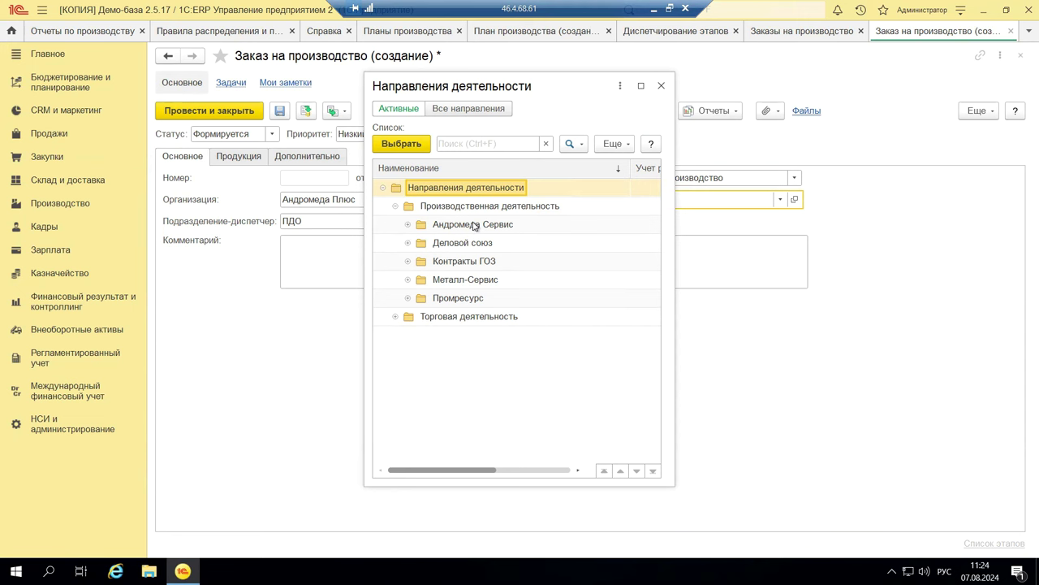
pyautogui.click(396, 316)
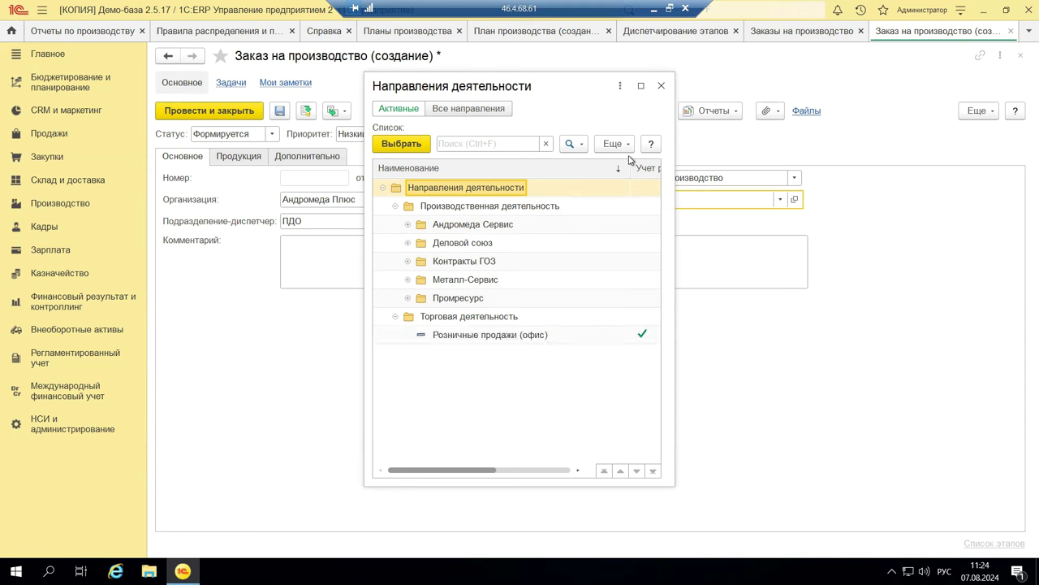
pyautogui.click(661, 86)
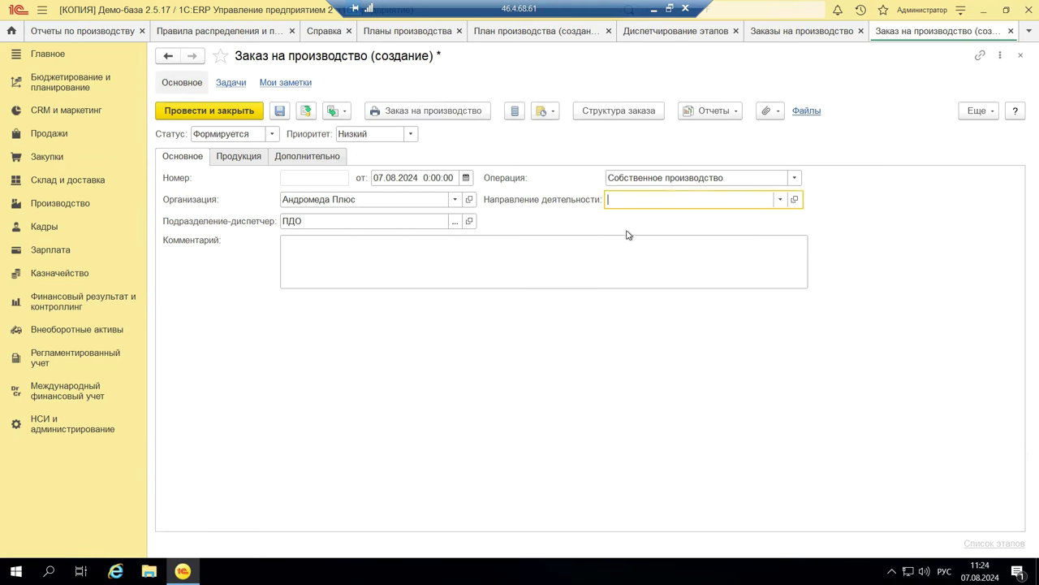
pyautogui.click(780, 199)
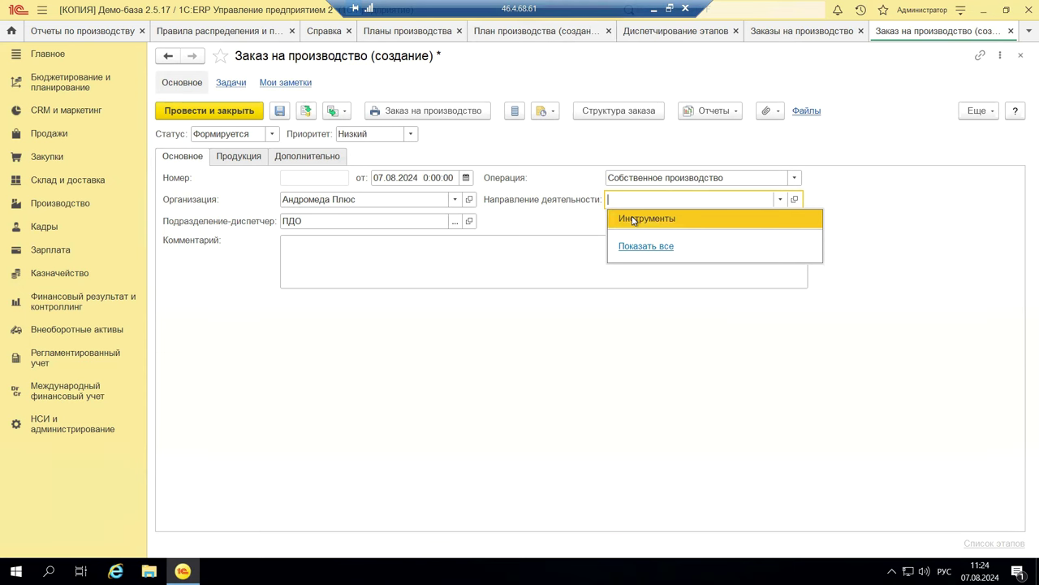
pyautogui.click(634, 219)
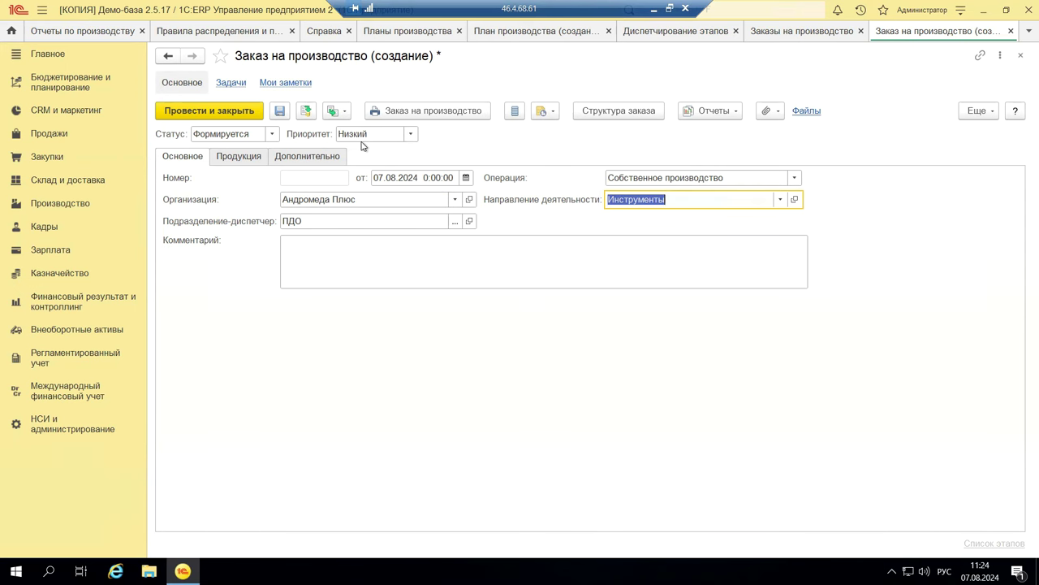
# Add an empty product line to the order, examine its columns, and discard the new order without saving
pyautogui.click(253, 162)
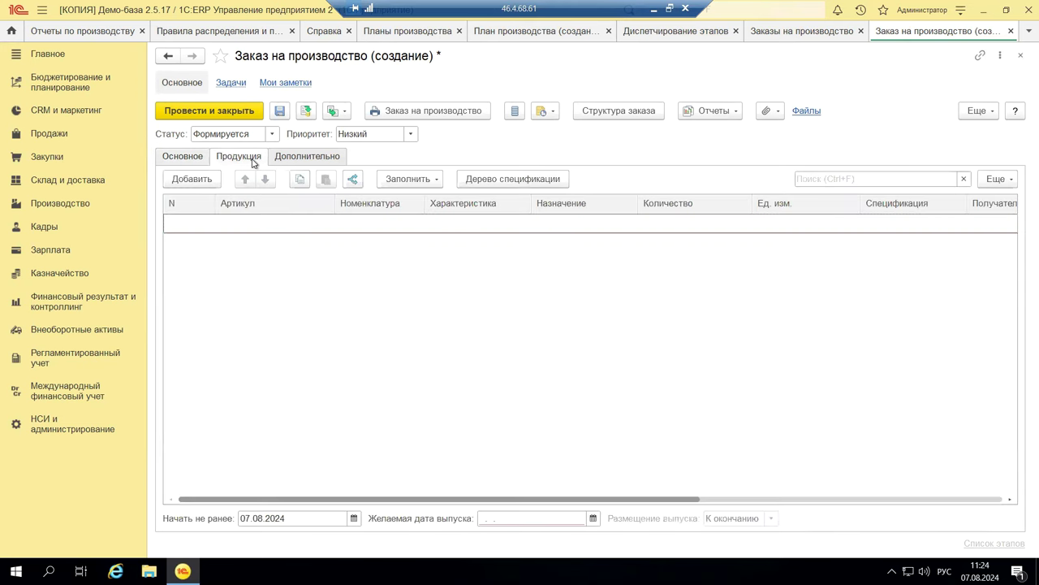
pyautogui.click(203, 183)
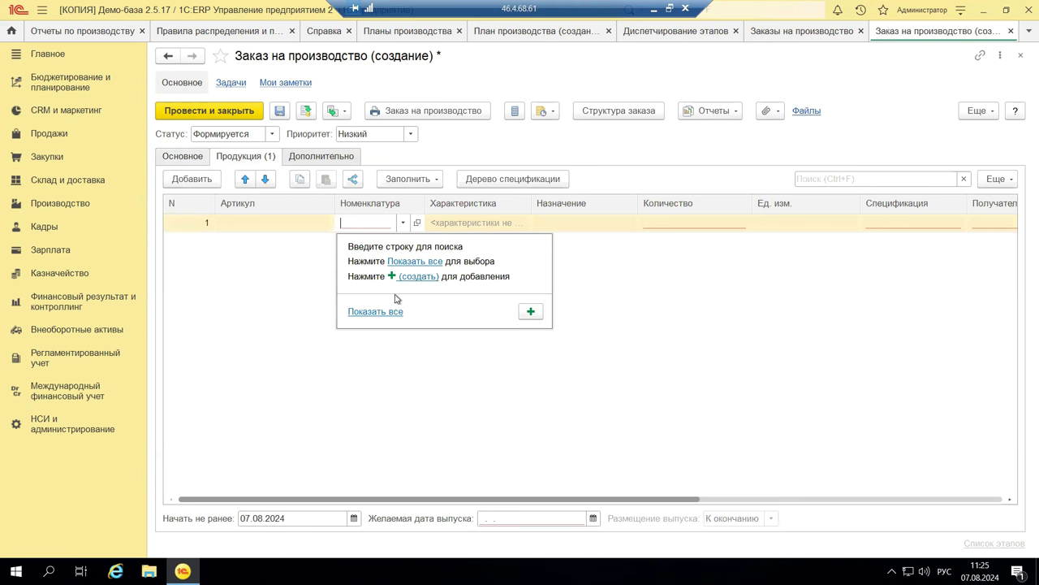
pyautogui.click(405, 263)
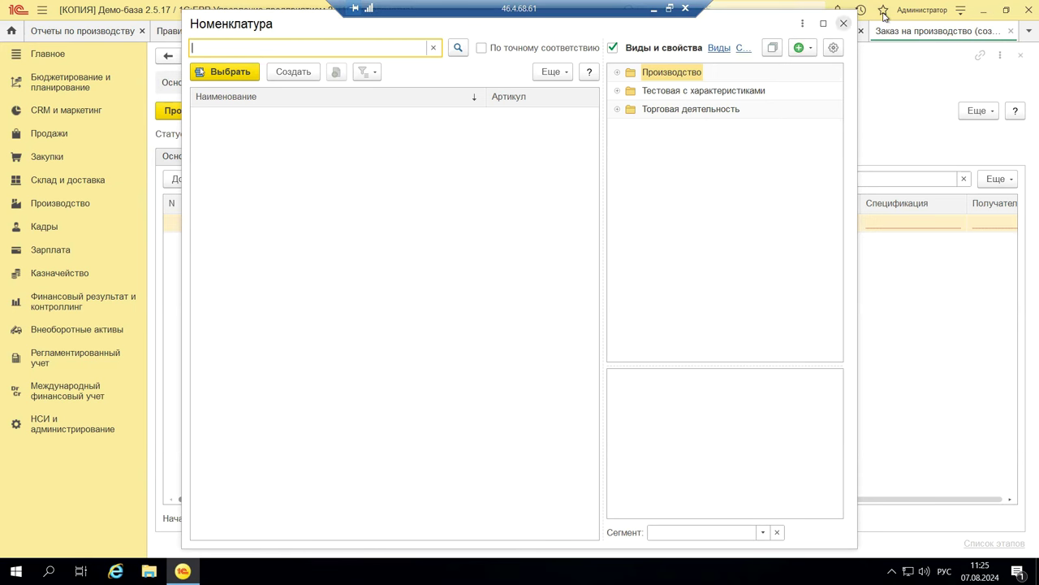
pyautogui.click(844, 23)
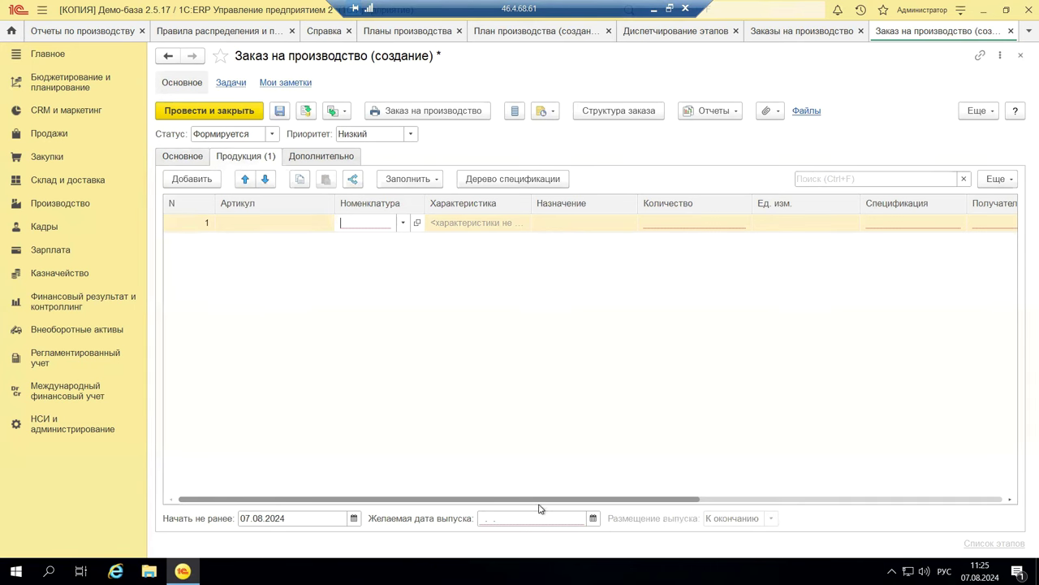
pyautogui.moveTo(554, 500)
pyautogui.mouseDown()
pyautogui.moveTo(720, 502)
pyautogui.moveTo(569, 487)
pyautogui.mouseUp()
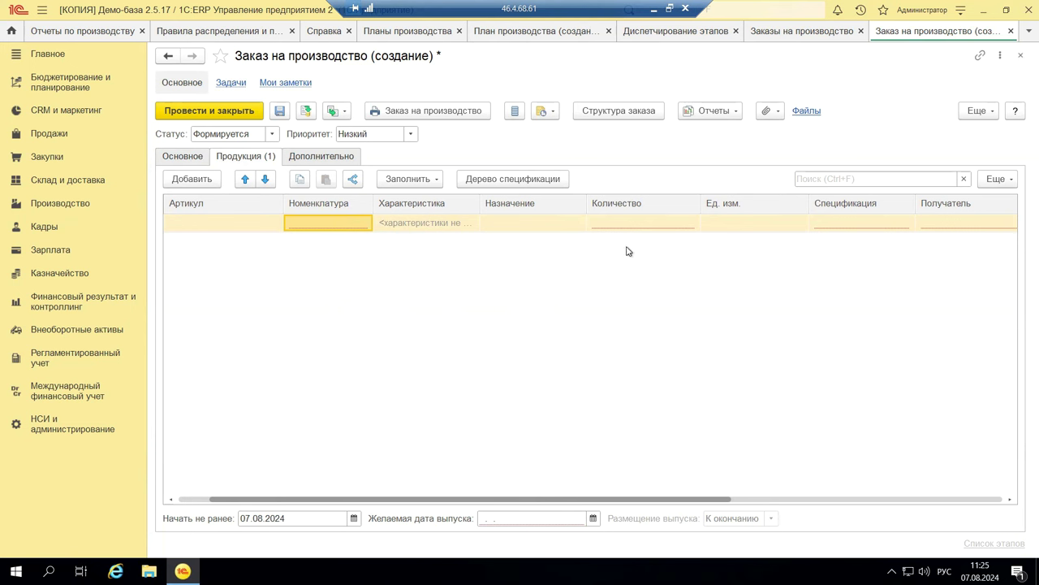
pyautogui.click(647, 220)
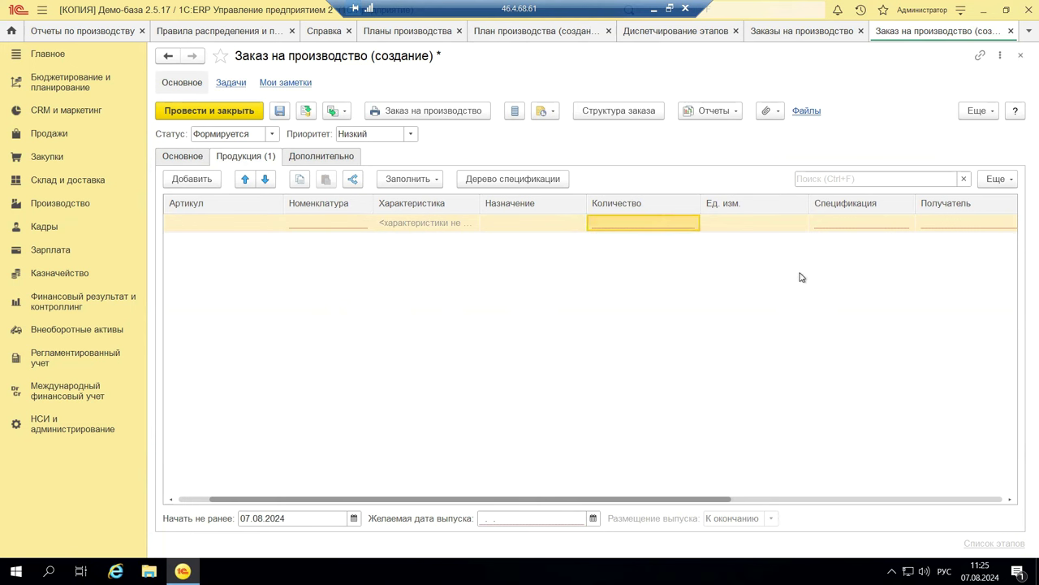
pyautogui.moveTo(535, 504); pyautogui.dragTo(885, 504)
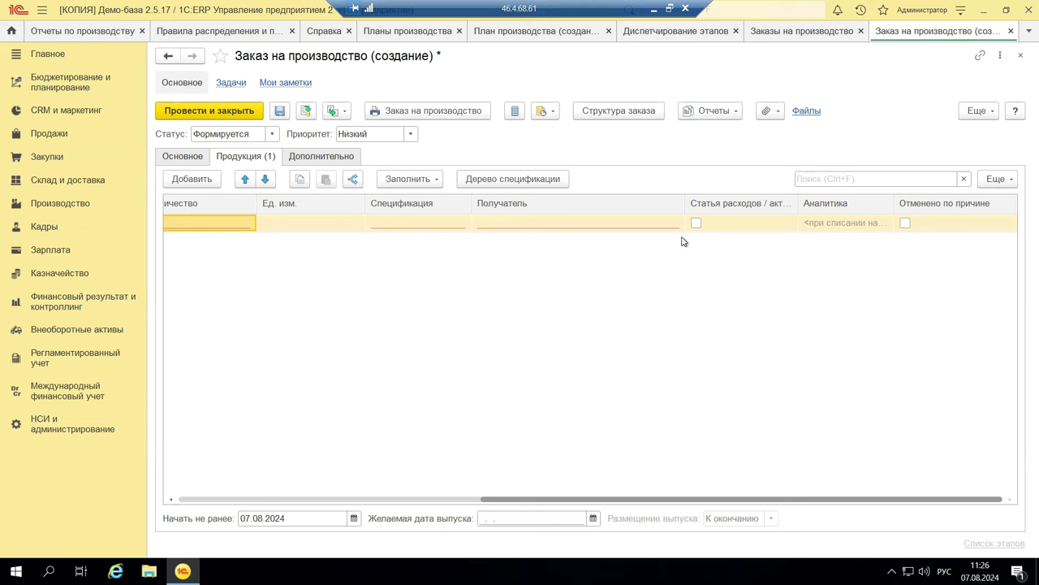
pyautogui.click(1021, 55)
pyautogui.click(583, 317)
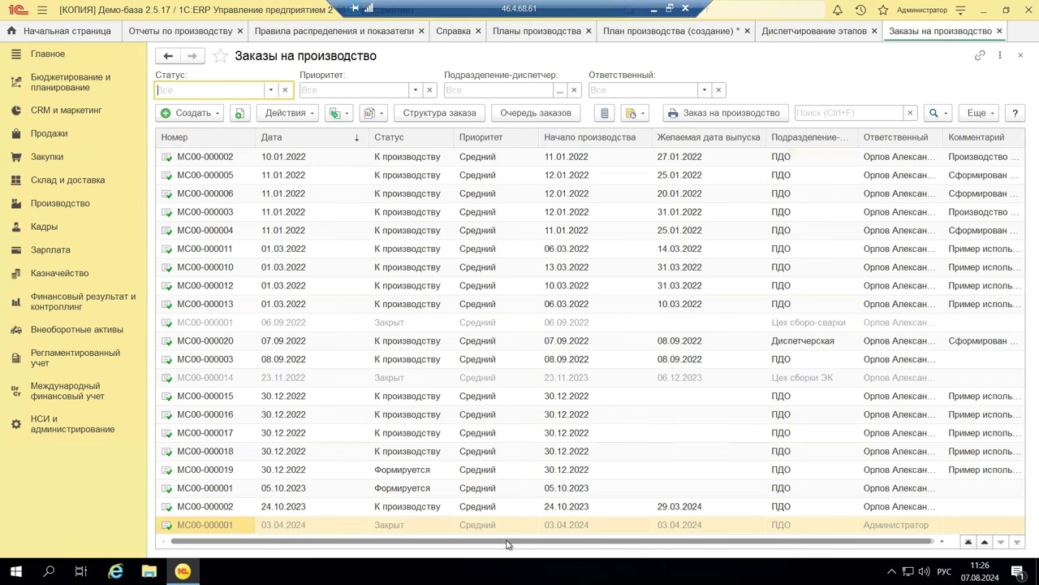
# Open the existing production order dated 24.10.2023, examine its product line and additional details, and close it
pyautogui.click(727, 507)
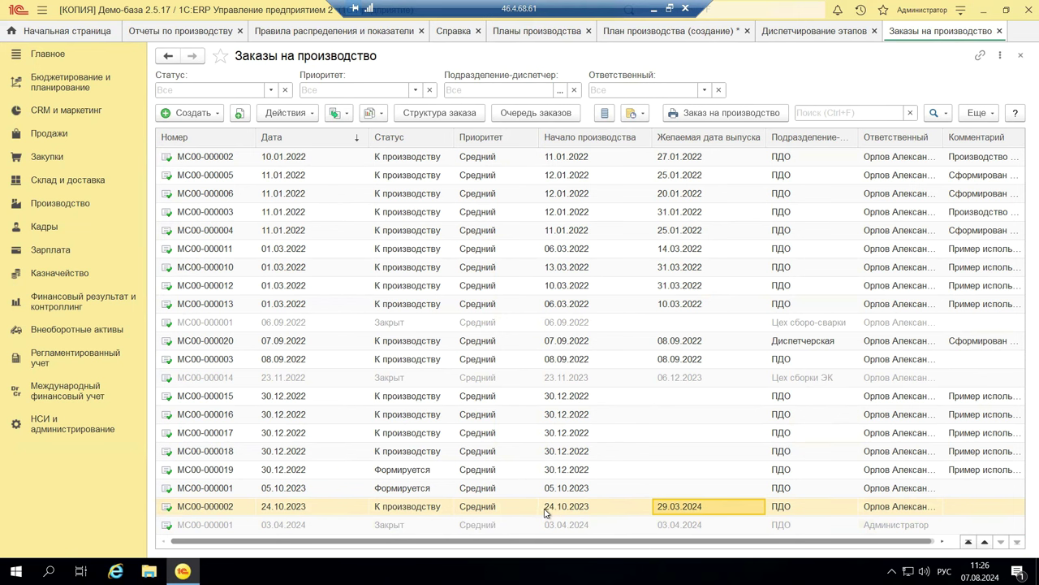
pyautogui.doubleClick(393, 507)
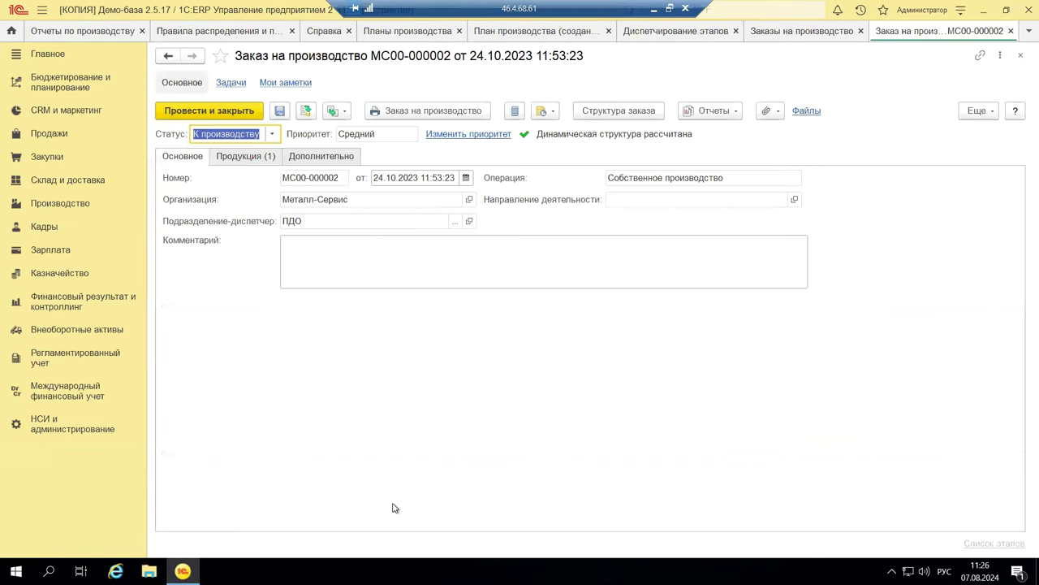
pyautogui.click(248, 156)
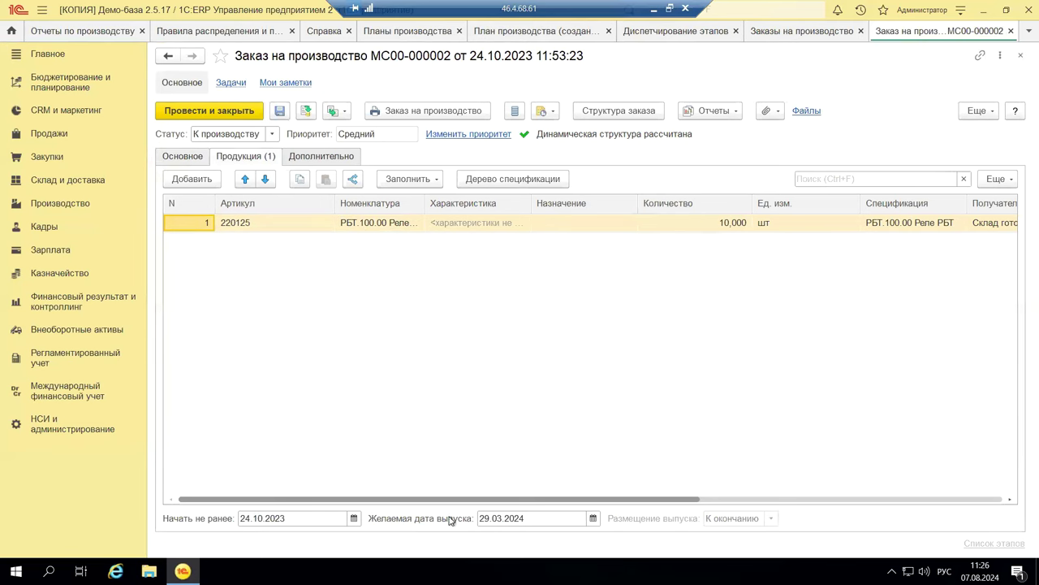
pyautogui.moveTo(453, 499); pyautogui.dragTo(810, 514)
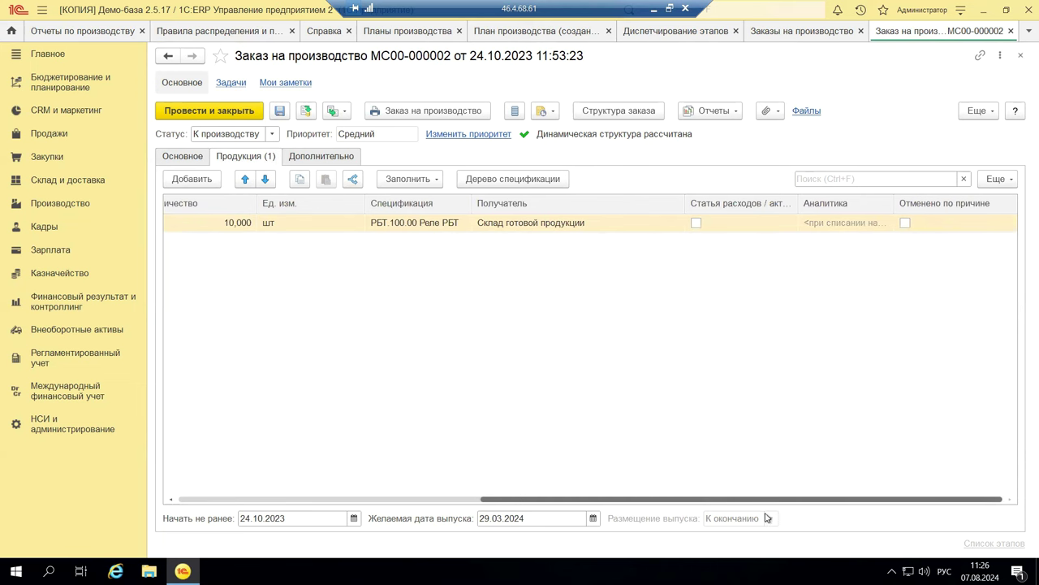
pyautogui.hscroll(-5, 422, 464)
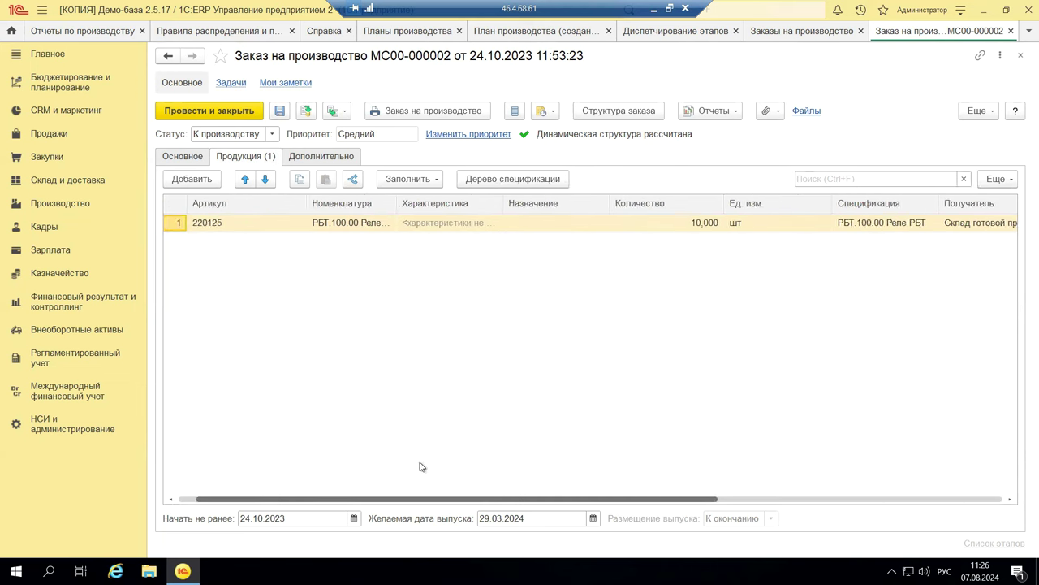
pyautogui.click(323, 160)
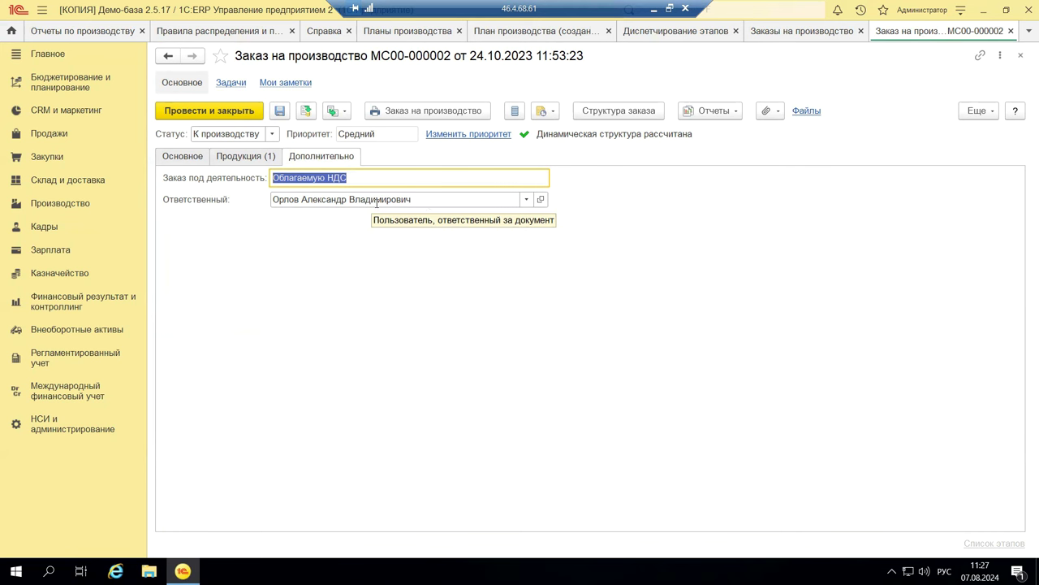
pyautogui.click(526, 202)
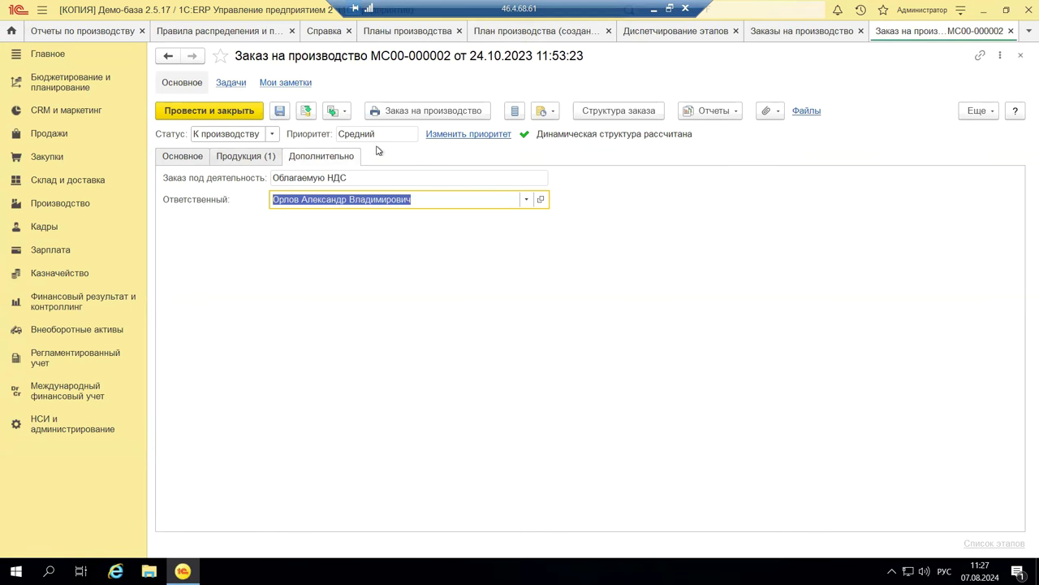
pyautogui.click(1022, 55)
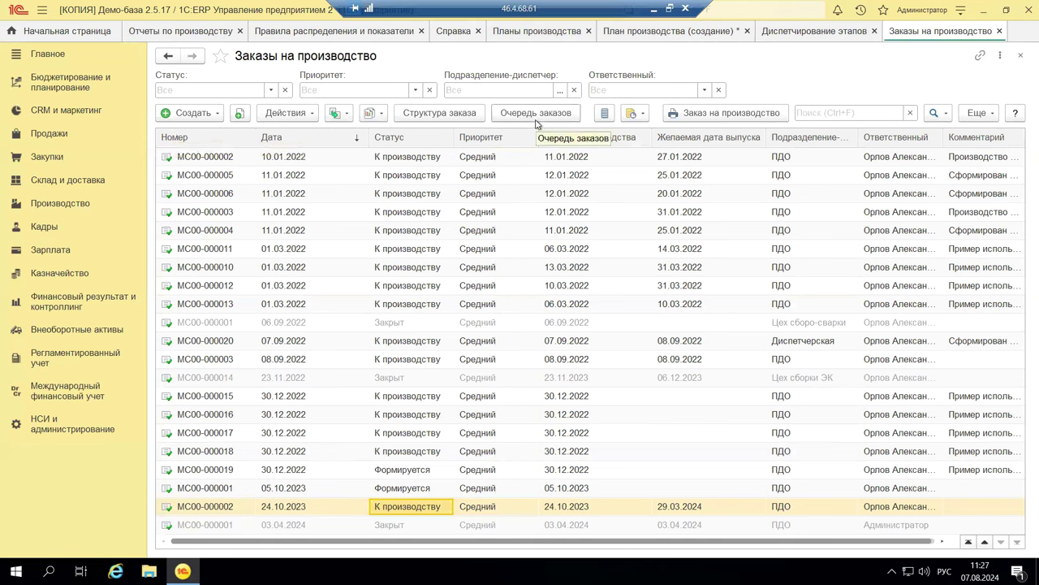
# Open the Мониторинг заказа report for the 24.10.2023 order and expand РБТ.100.00 Реле РБТ and its Производство stage
pyautogui.click(311, 116)
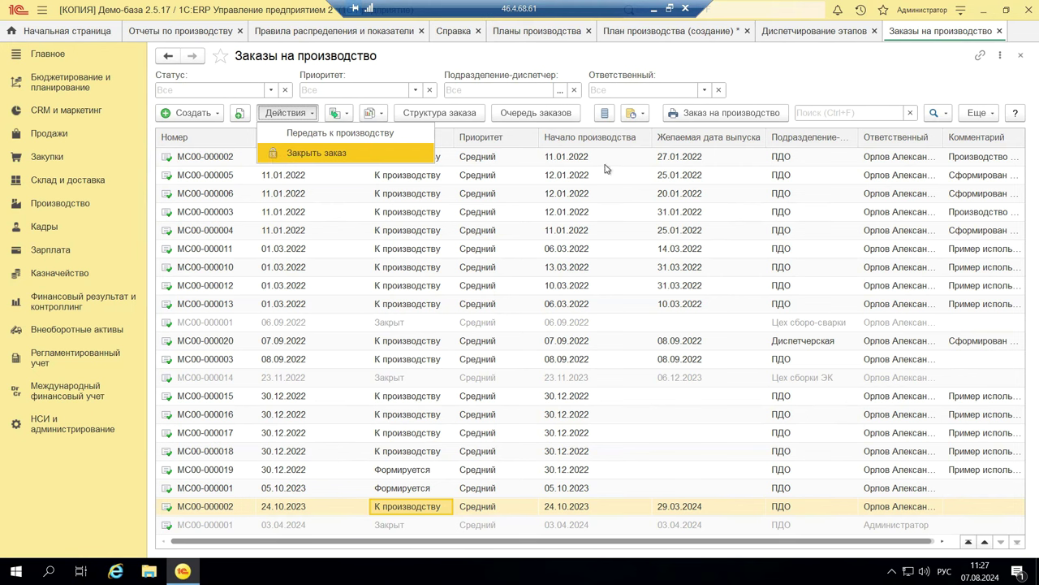
pyautogui.click(381, 116)
pyautogui.click(378, 115)
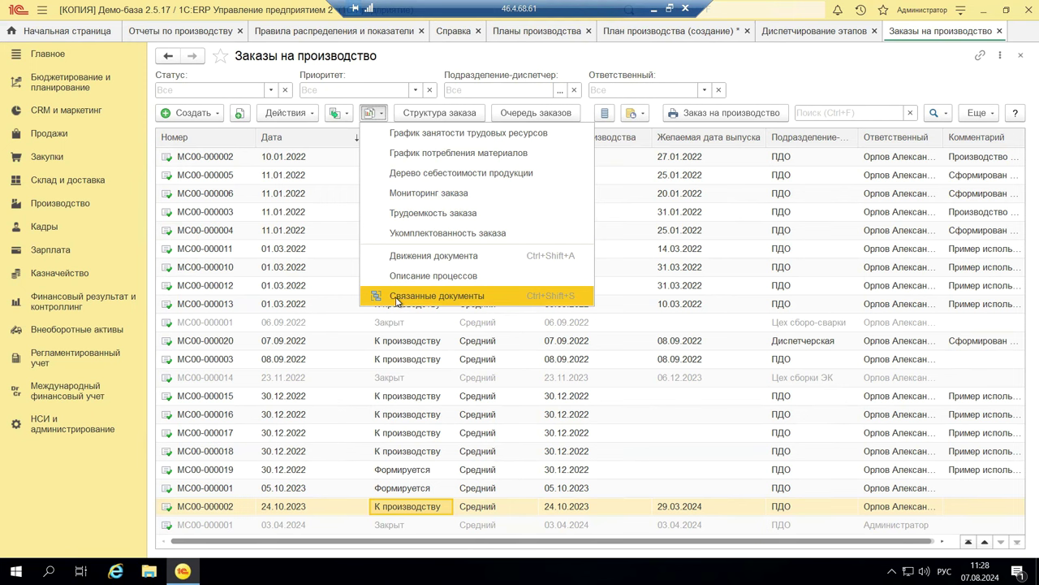
pyautogui.click(404, 196)
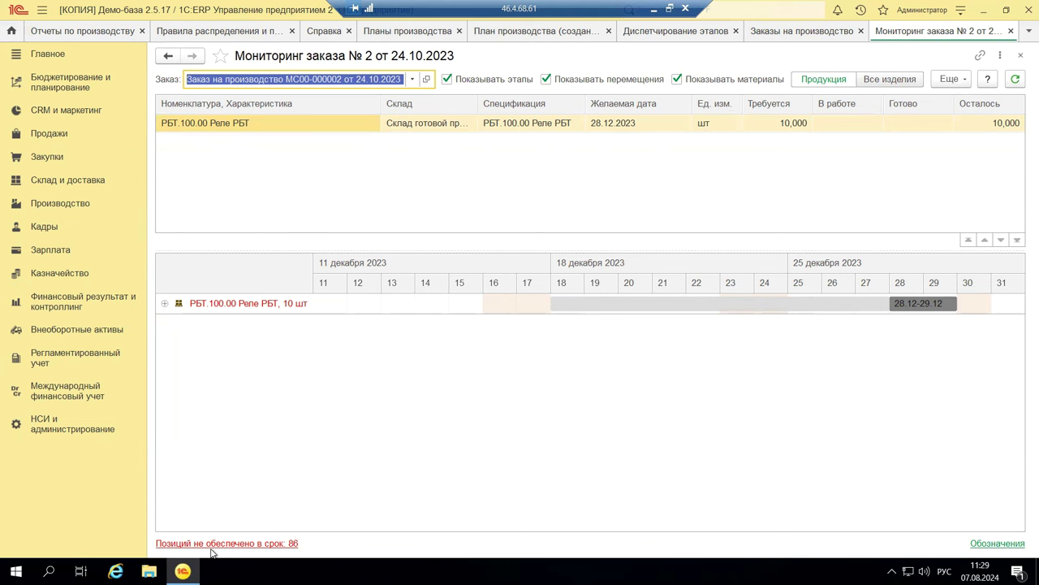
pyautogui.click(164, 303)
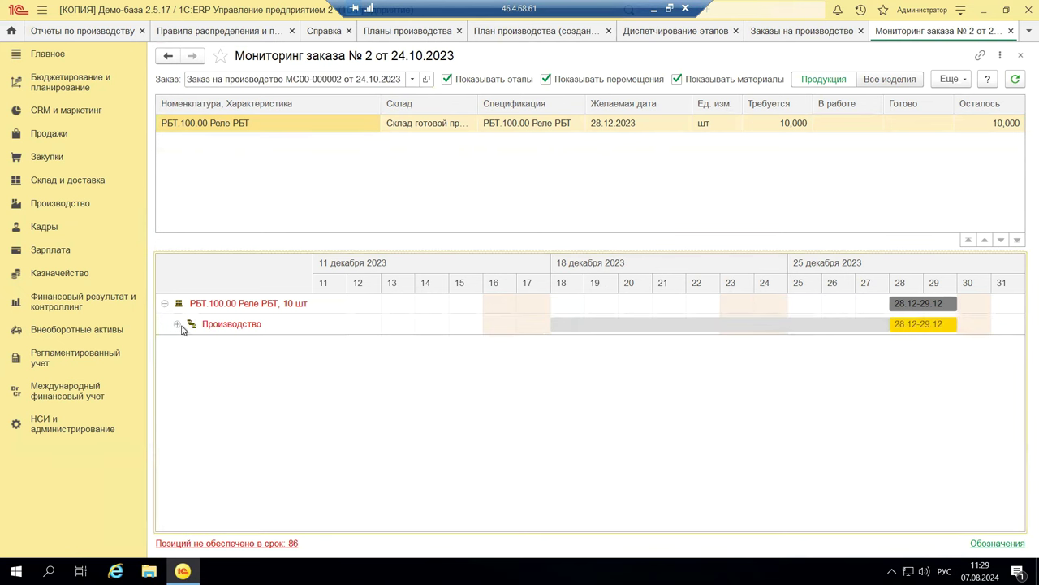
pyautogui.click(176, 325)
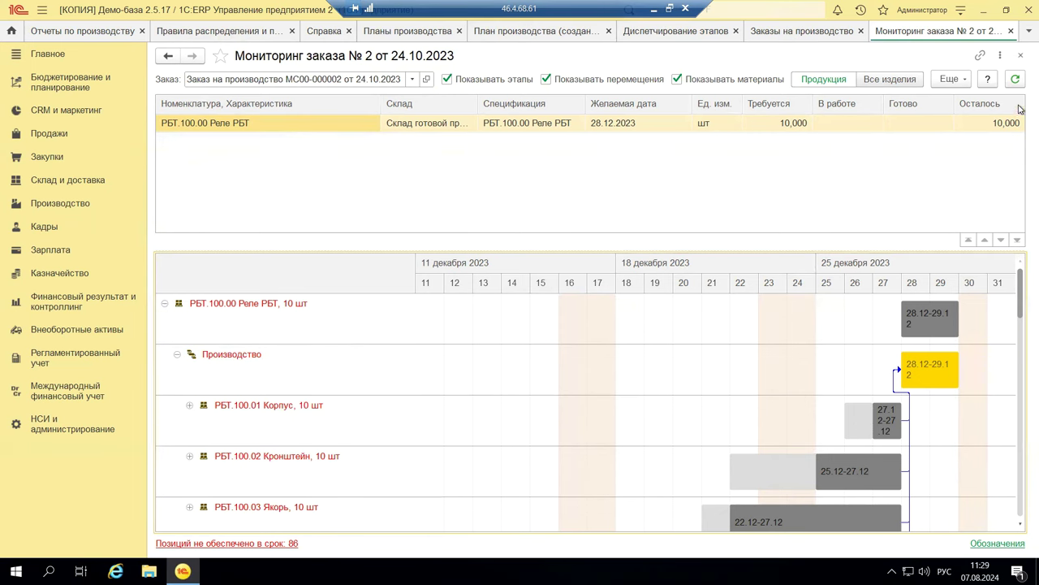
# Close the order monitoring report, the Заказы на производство list and the Диспетчирование этапов list
pyautogui.click(1021, 55)
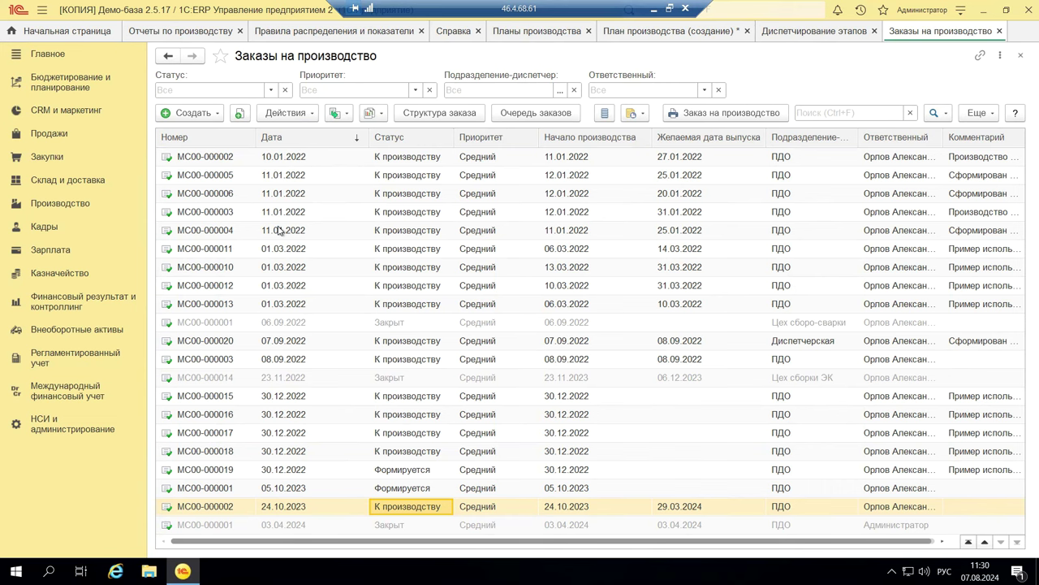
pyautogui.click(1005, 30)
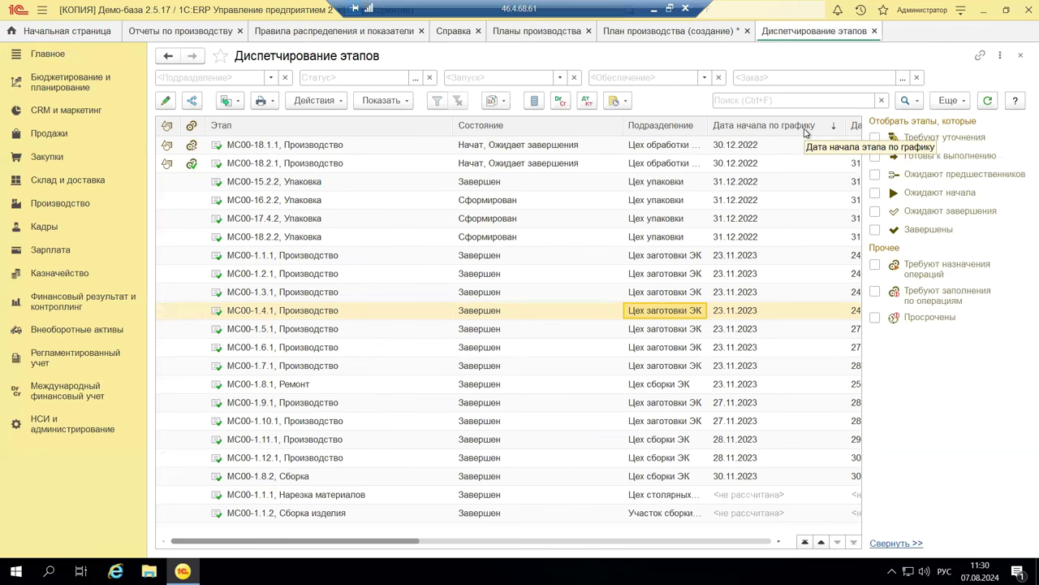
pyautogui.click(1022, 57)
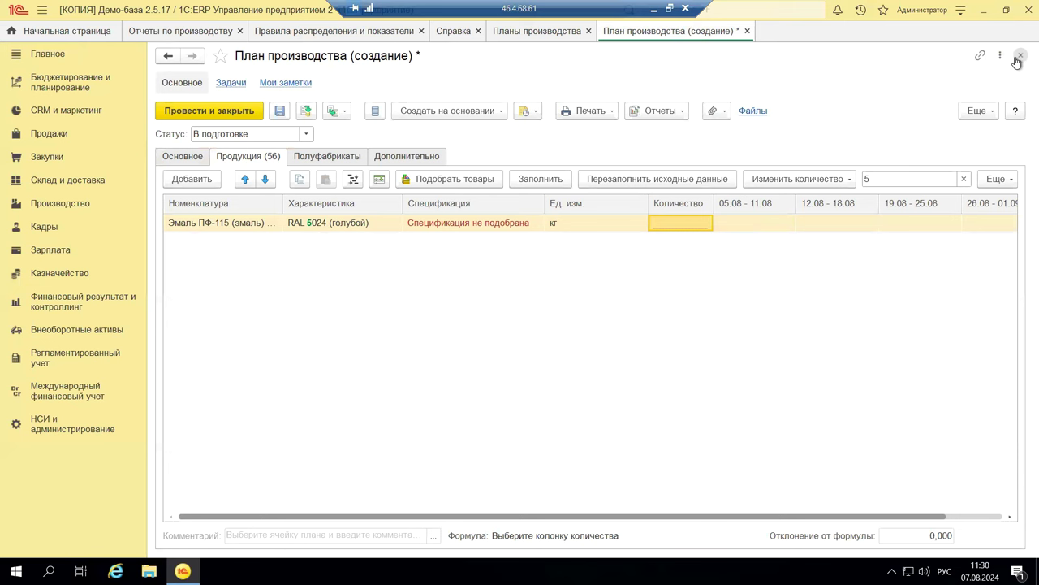
# Keep the unsaved production plan open and open the Управление очередью заказов workplace of the production section
pyautogui.click(1020, 56)
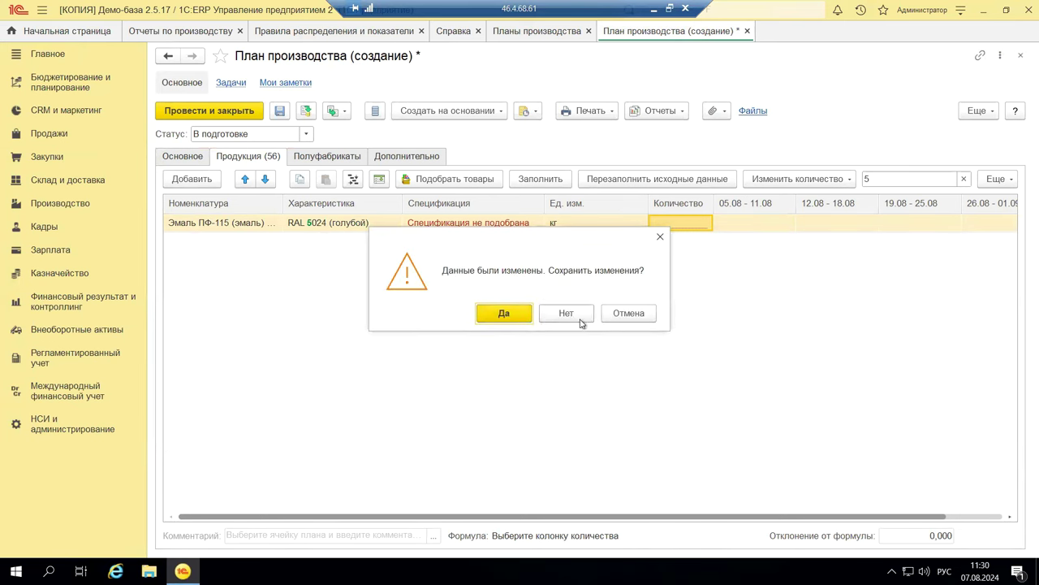
pyautogui.click(615, 321)
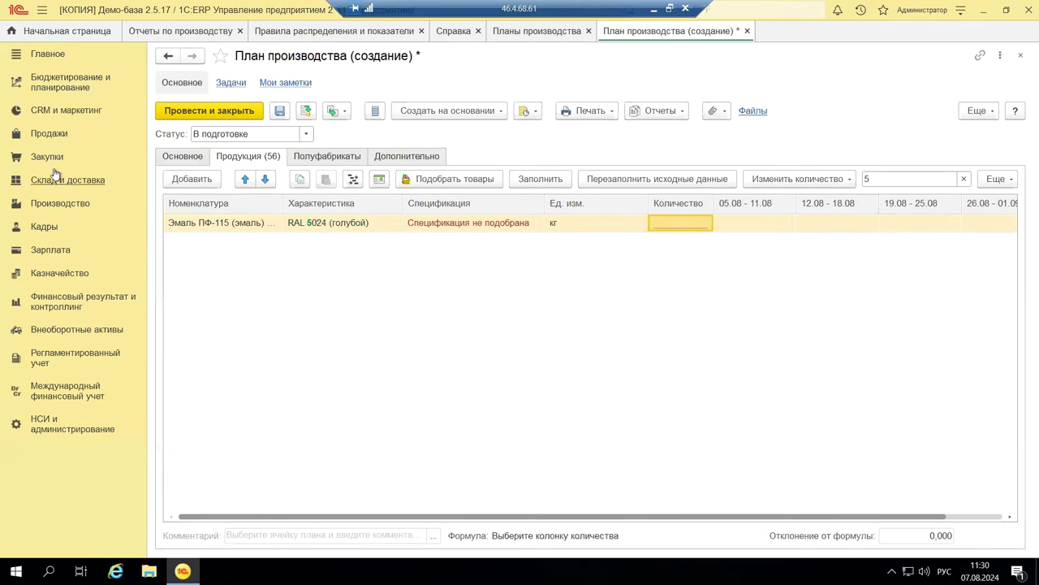
pyautogui.click(48, 207)
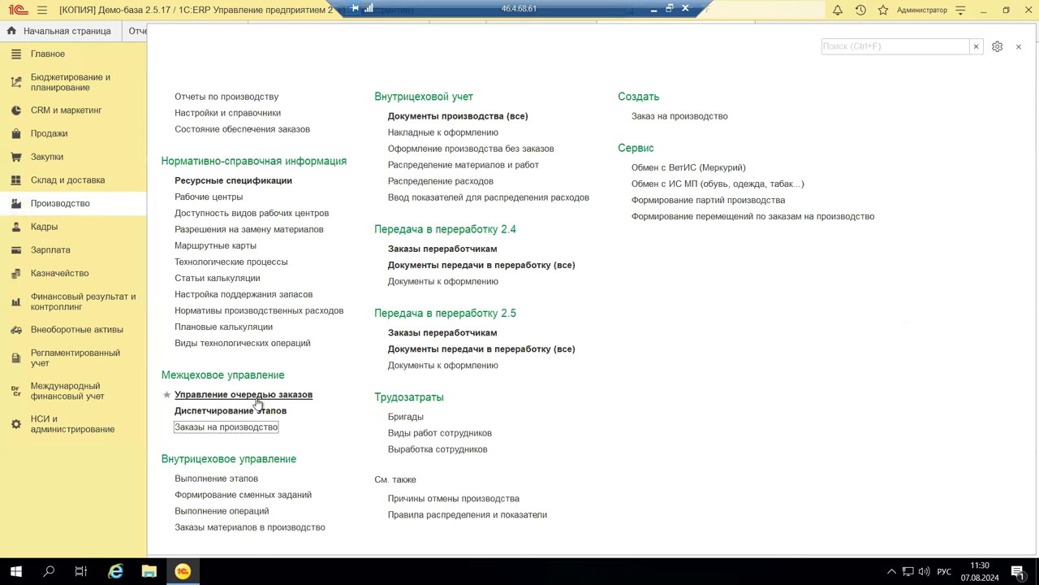
pyautogui.click(180, 397)
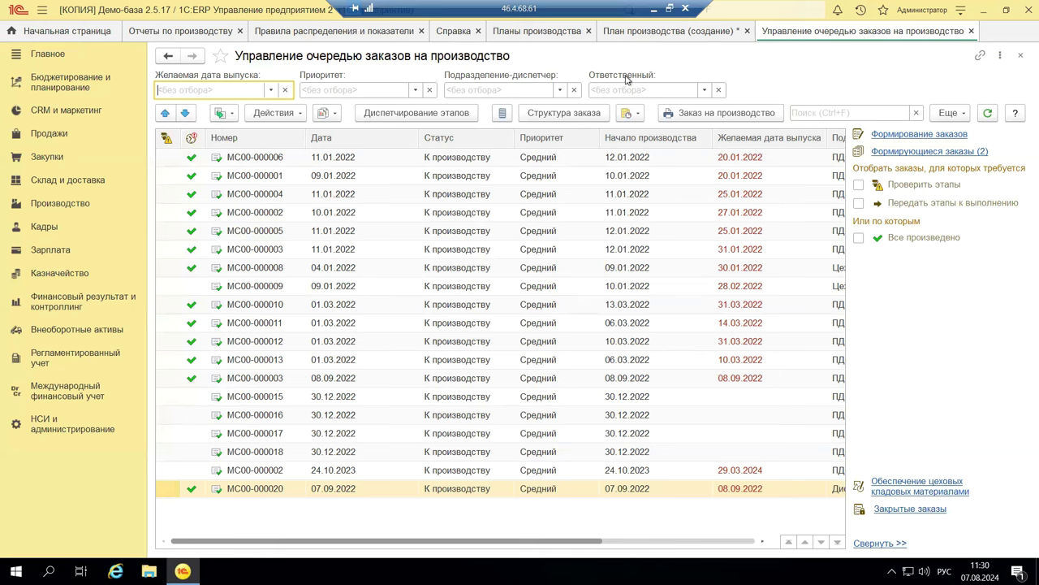
pyautogui.doubleClick(597, 16)
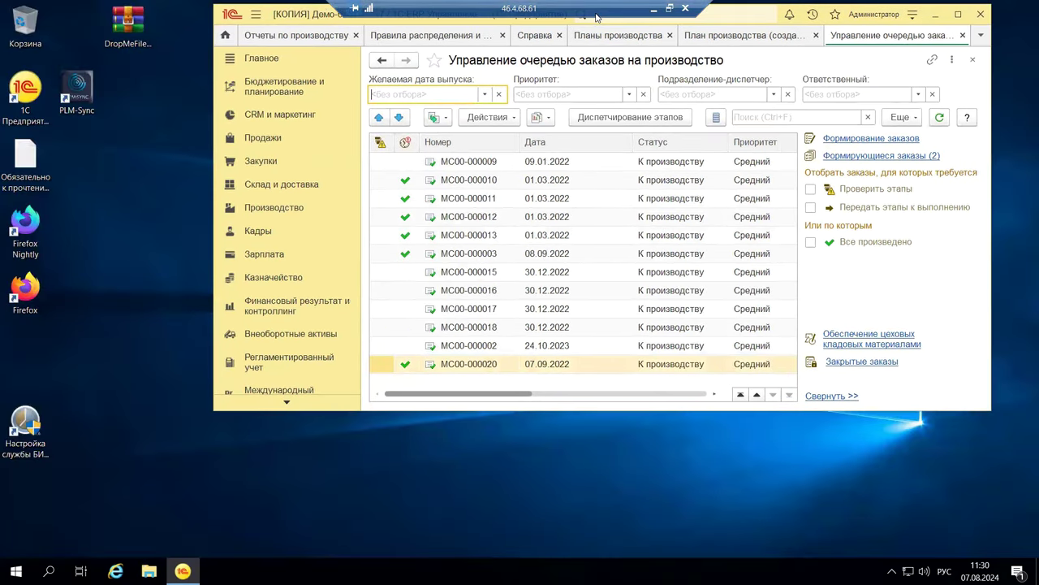
pyautogui.click(653, 9)
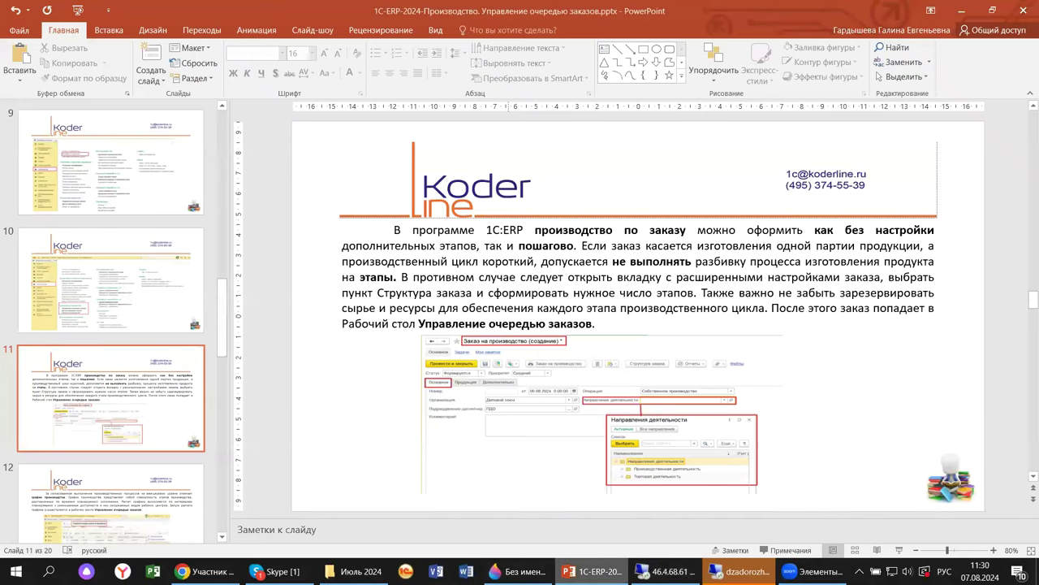
pyautogui.click(662, 571)
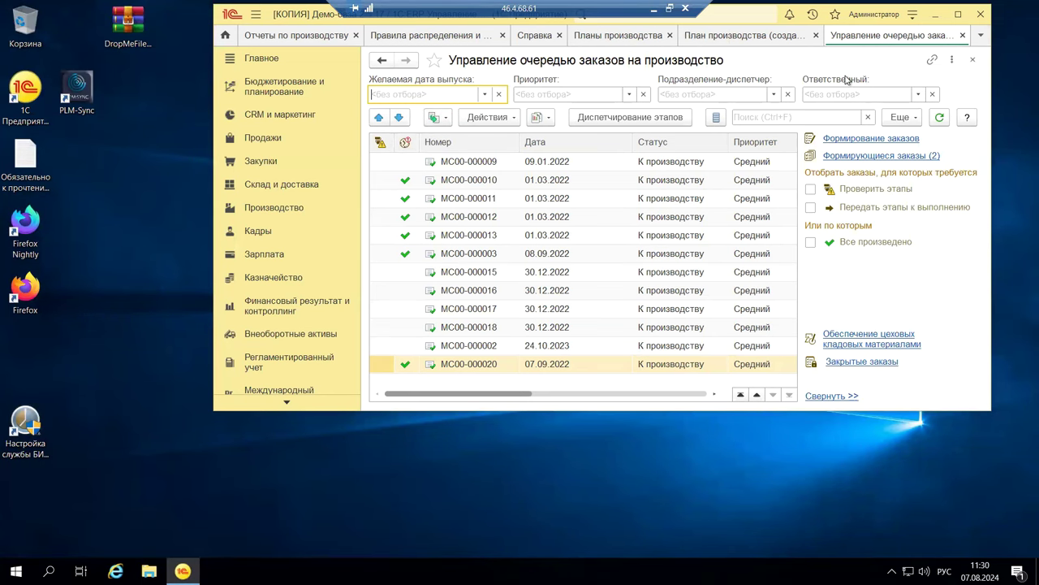
pyautogui.click(958, 14)
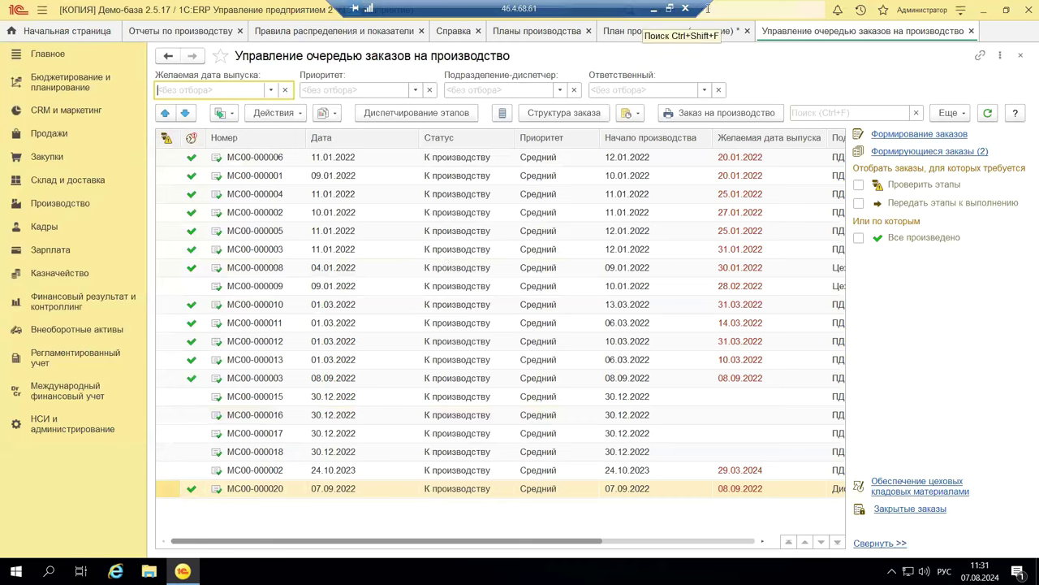
# Switch to the PowerPoint presentation and review slide 12 on the production schedule and slide 13 on order monitoring
pyautogui.click(654, 10)
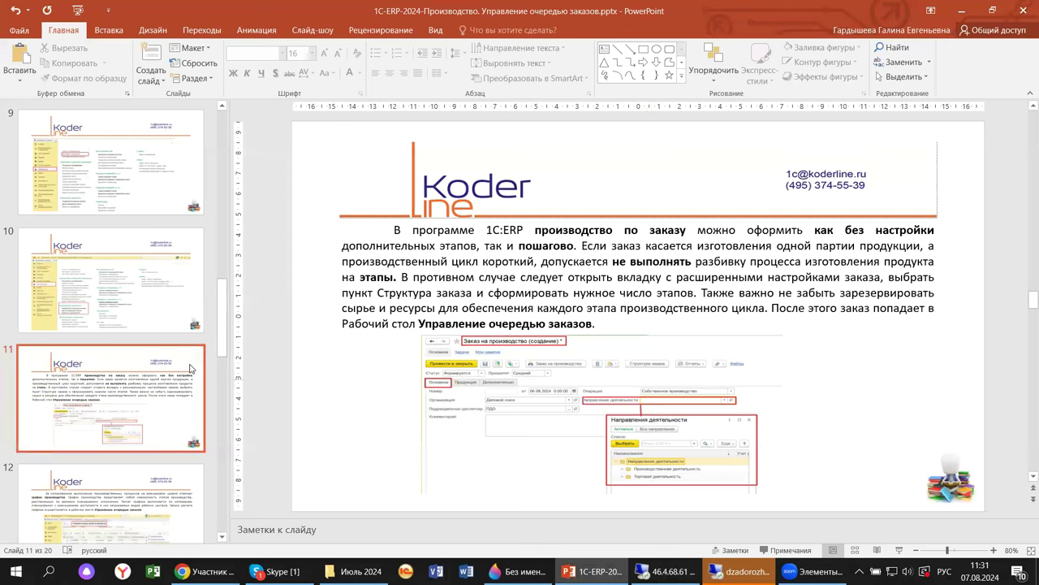
pyautogui.scroll(-3, 191, 369)
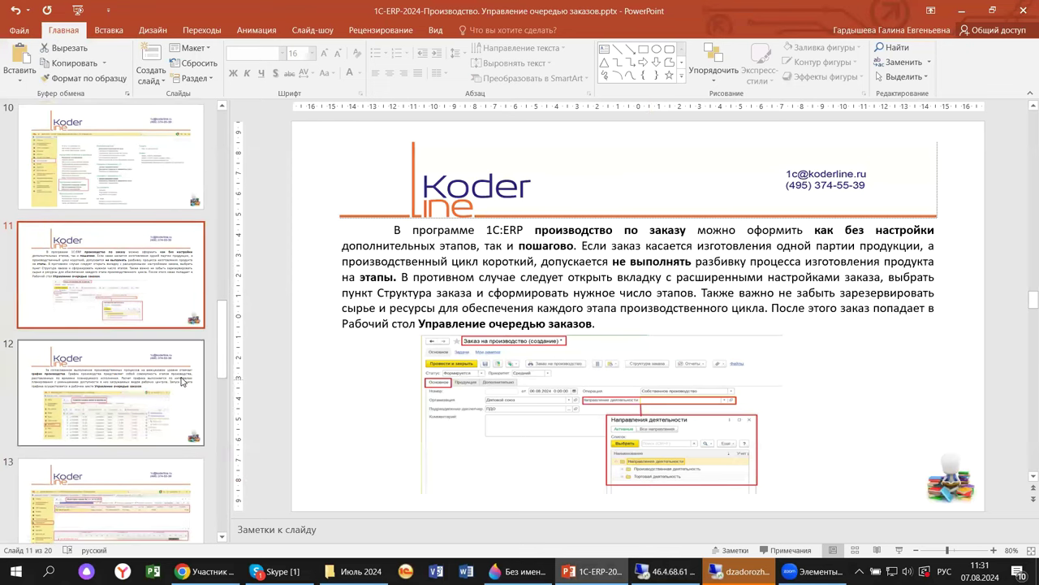
pyautogui.scroll(-1, 183, 382)
pyautogui.click(81, 344)
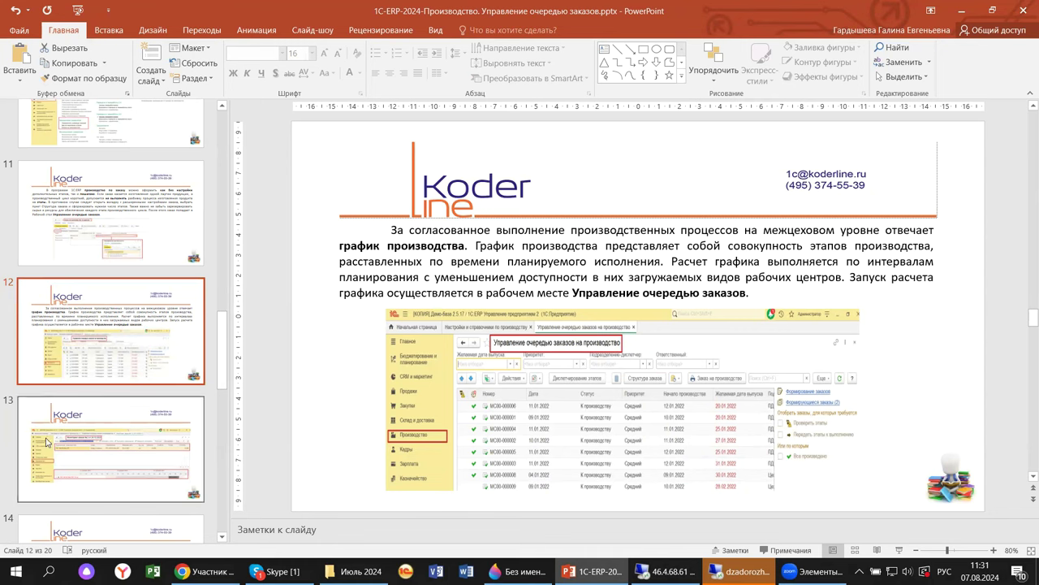
pyautogui.click(311, 321)
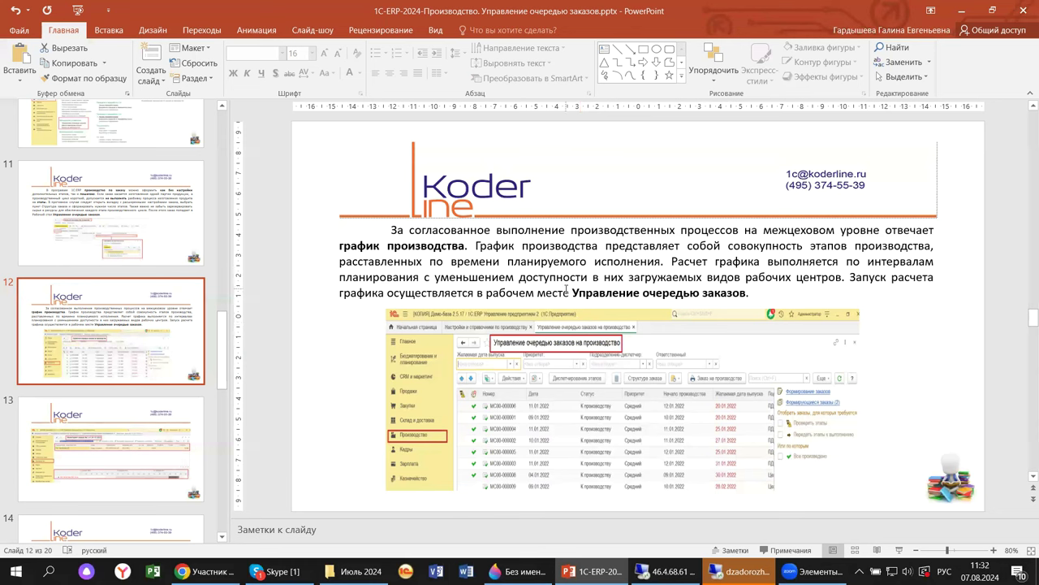
pyautogui.click(84, 446)
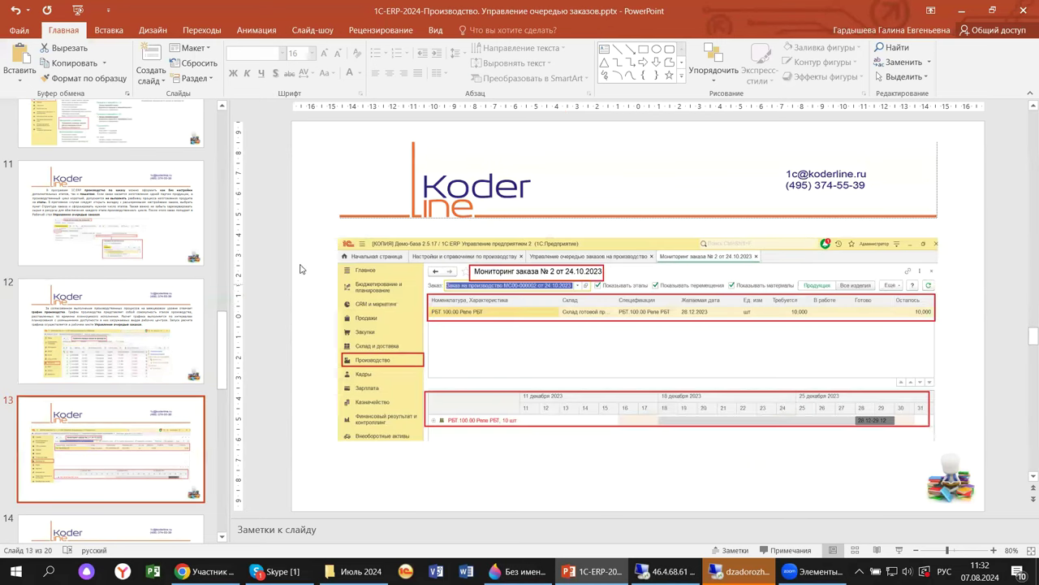
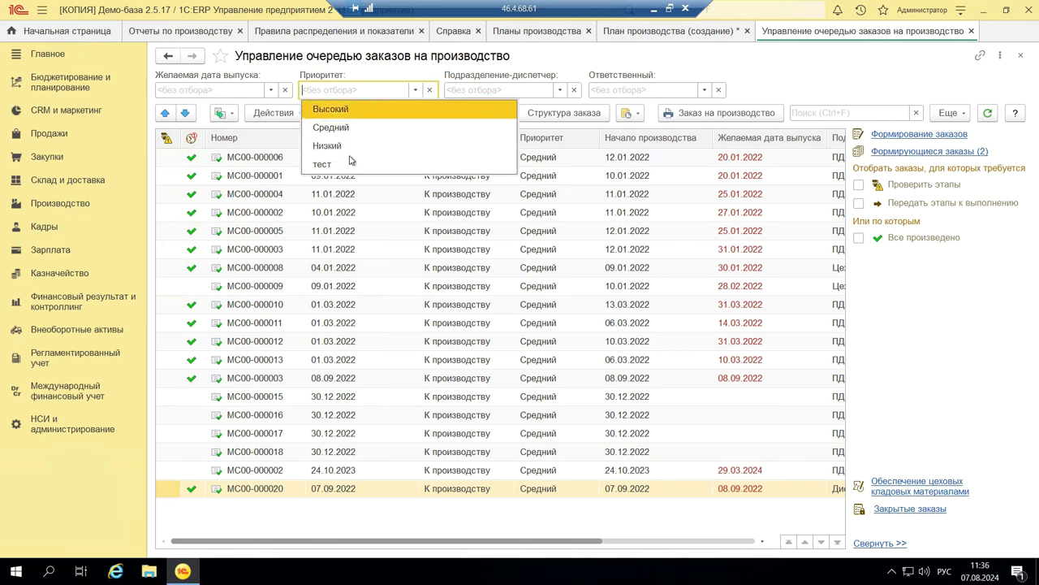
# Filter the production order queue by Приоритет Высокий, and change the filter to Средний
pyautogui.click(358, 109)
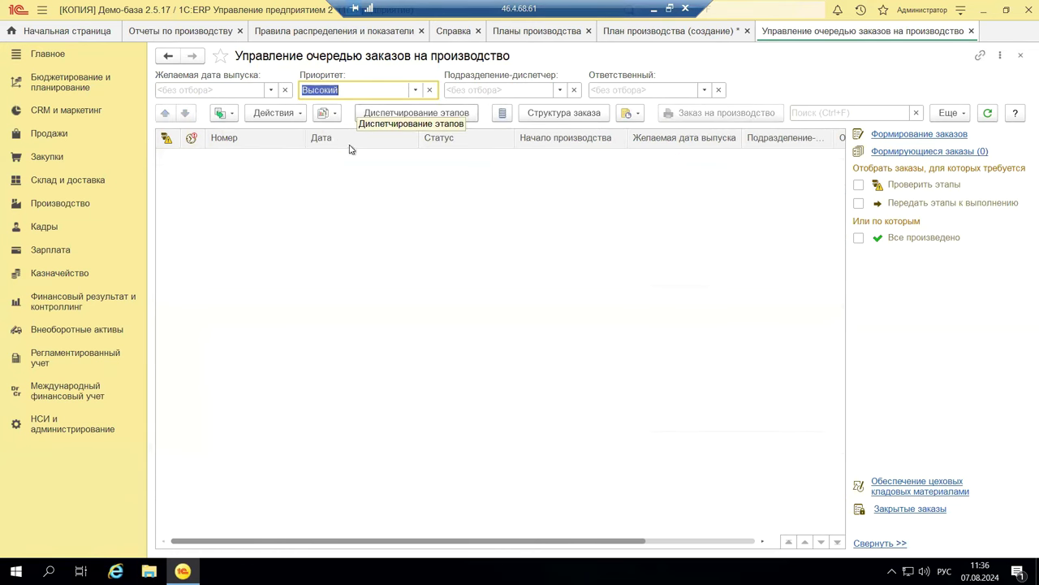
pyautogui.click(415, 90)
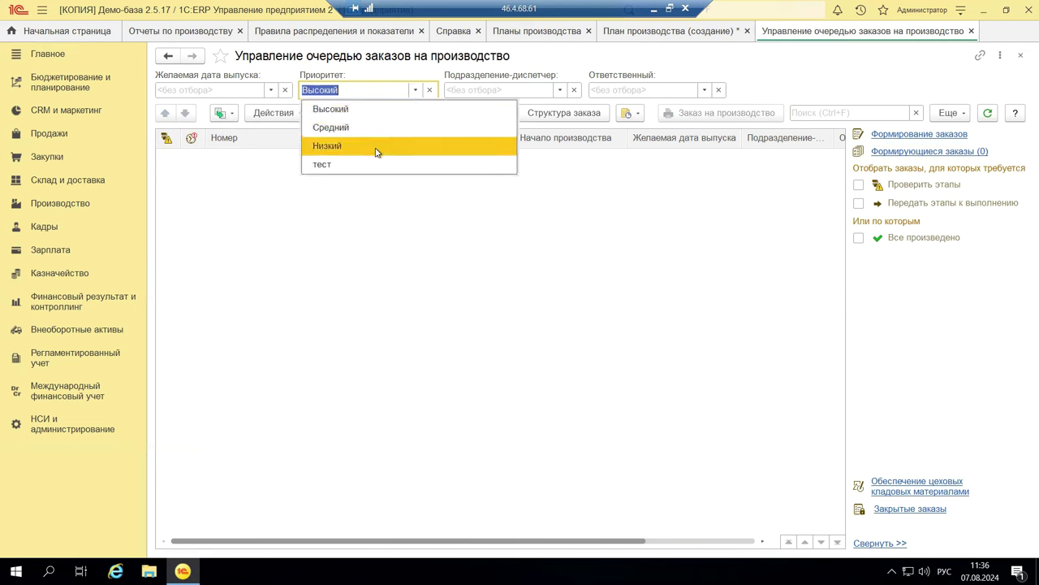
pyautogui.click(360, 130)
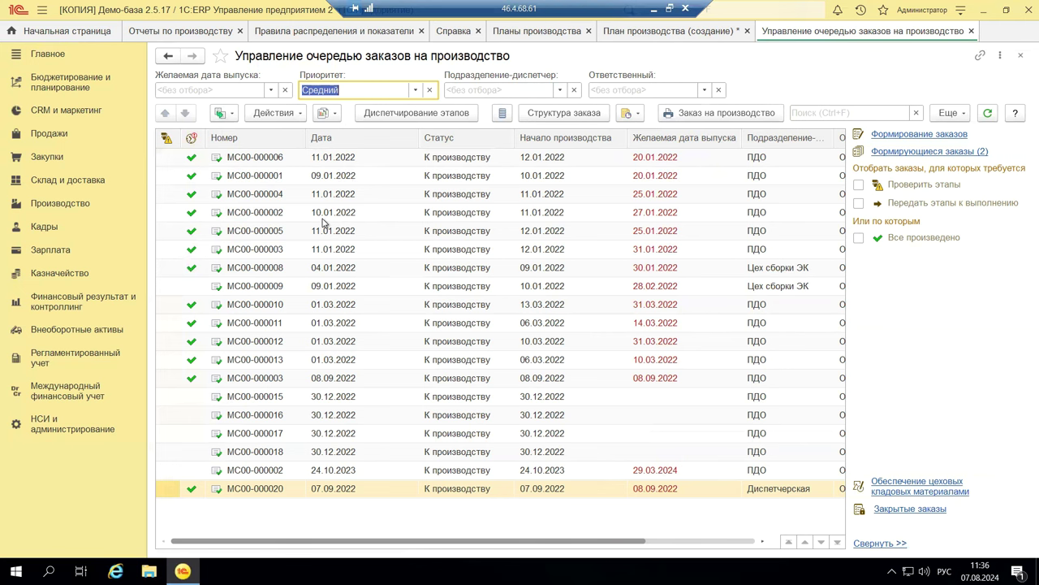
# Select the order dated 09.01.2022 of Цех сборки ЭК and examine which reports are available for it
pyautogui.click(264, 272)
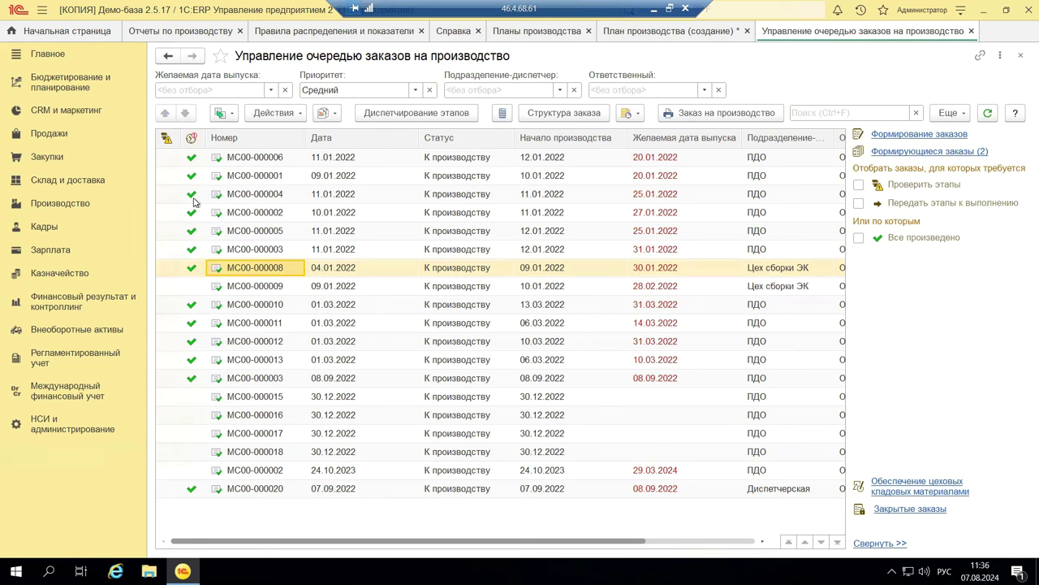
pyautogui.click(243, 290)
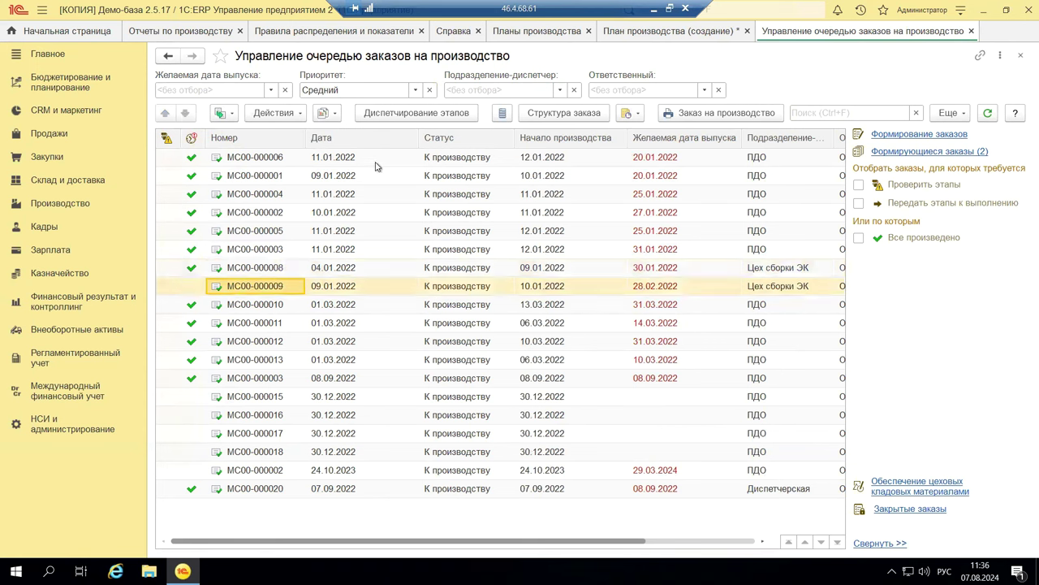
pyautogui.click(560, 91)
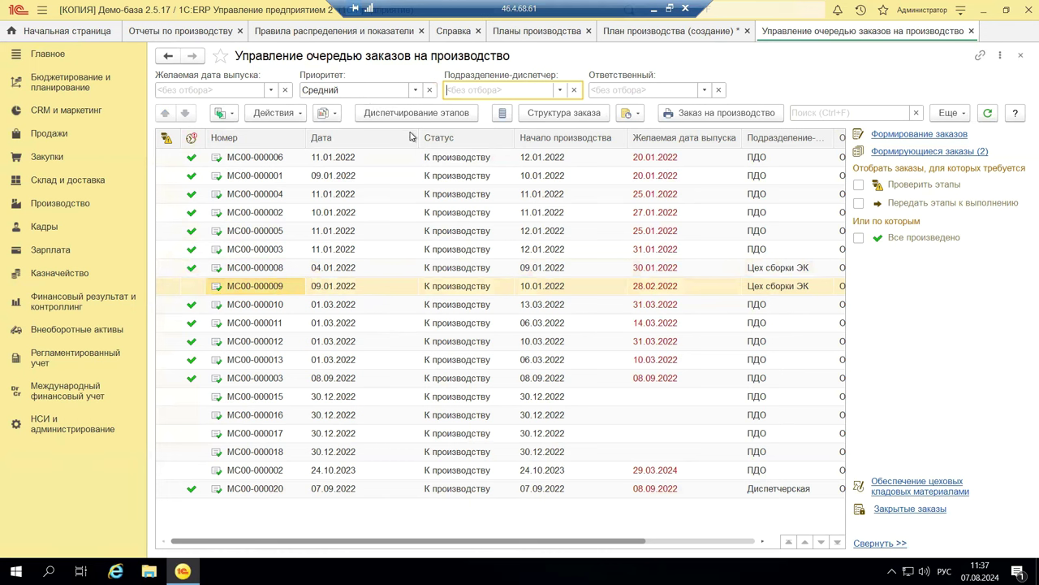
pyautogui.click(323, 117)
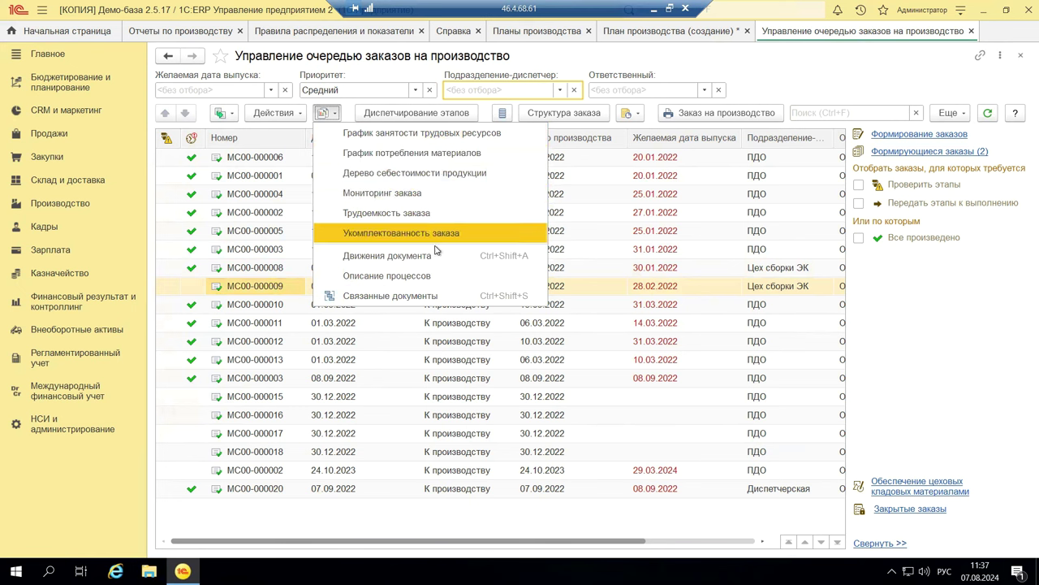
pyautogui.click(571, 130)
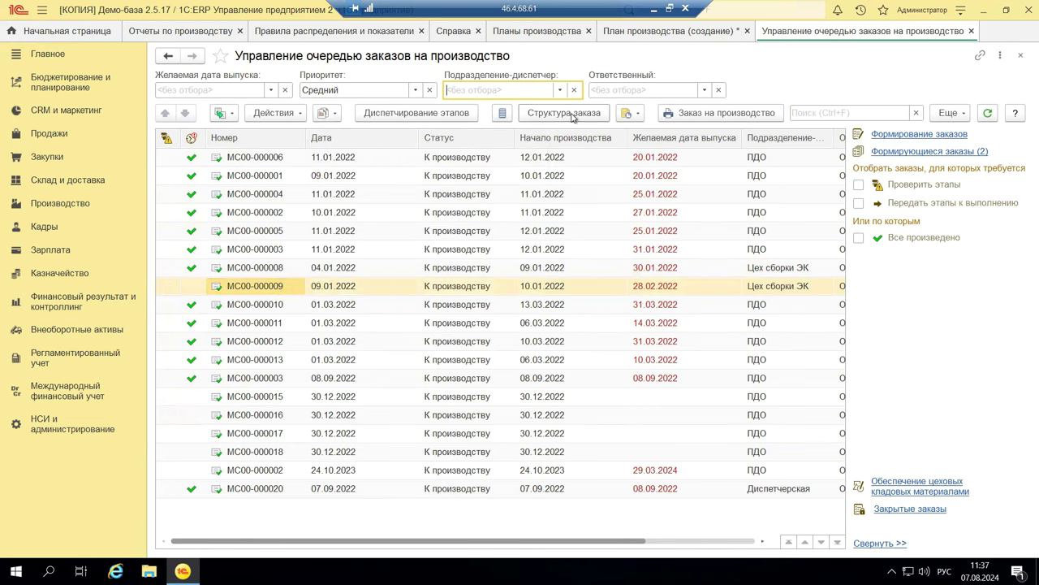
# Open the selected order's Структура заказа, expand РБТ.100.00 Реле РБТ, its Производство stage and РБТ.100.01 Корпус, and close the structure
pyautogui.click(572, 113)
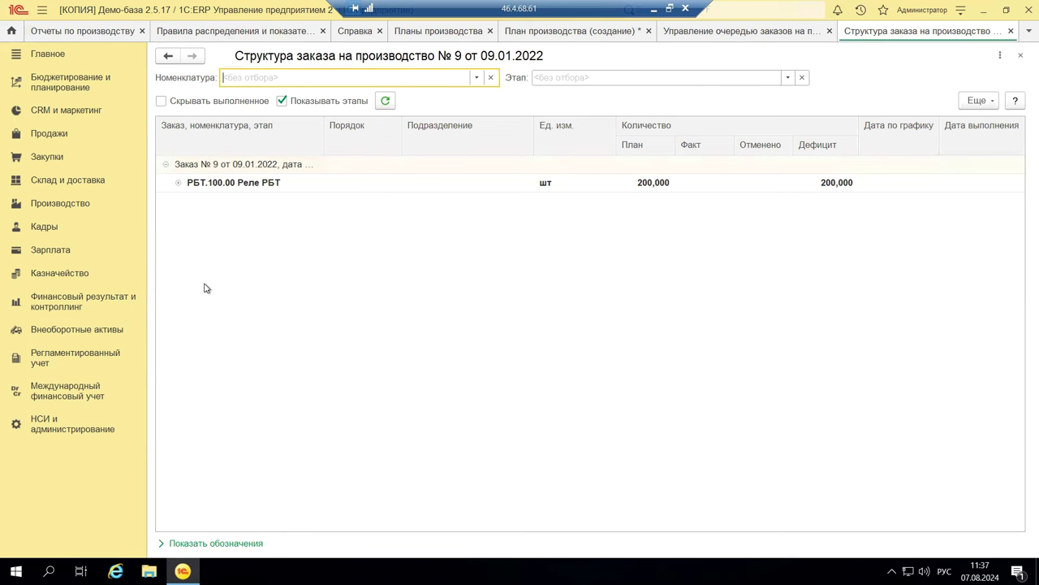
pyautogui.click(178, 183)
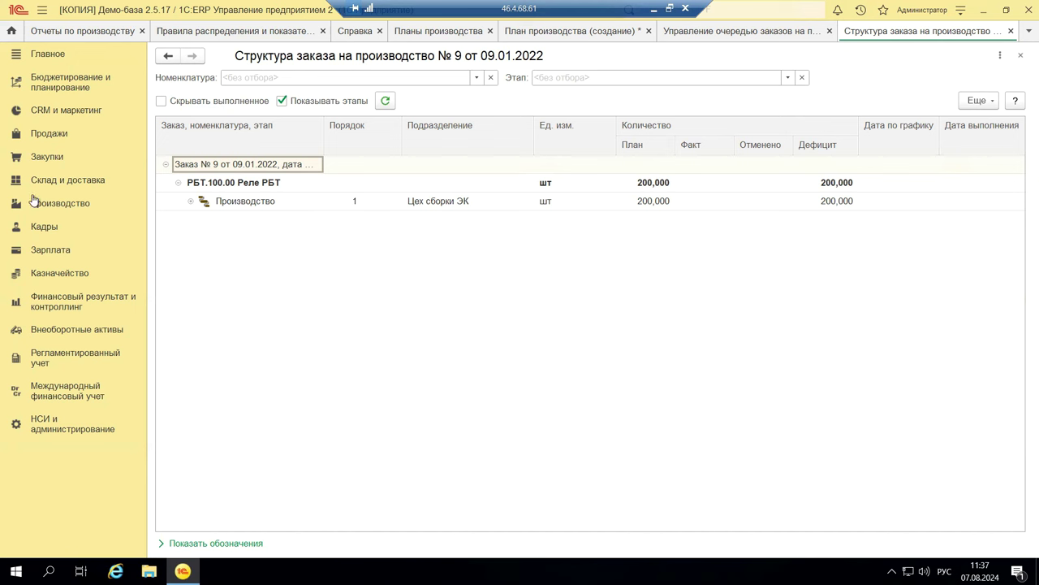
pyautogui.click(189, 203)
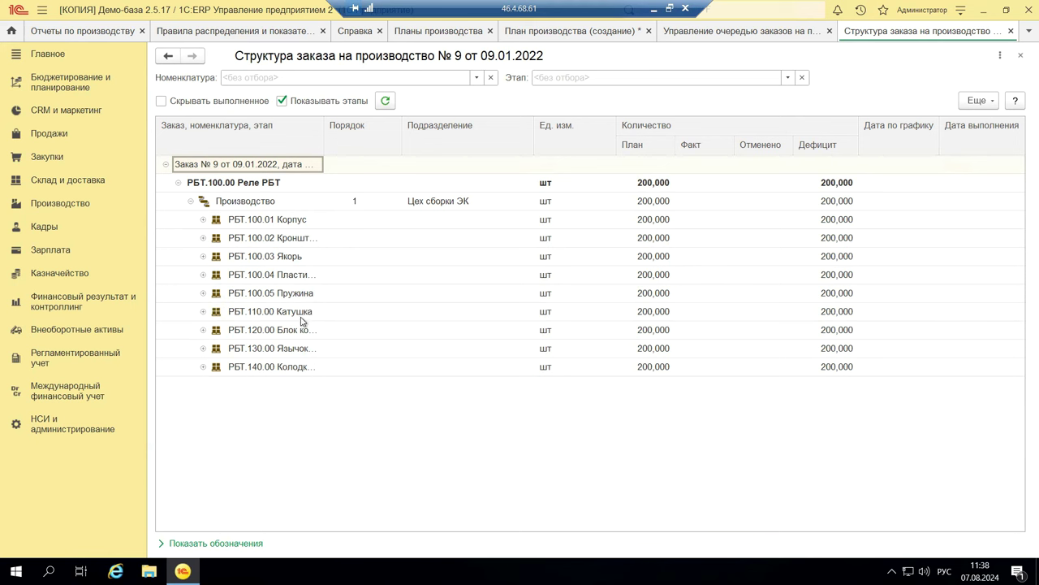
pyautogui.click(203, 219)
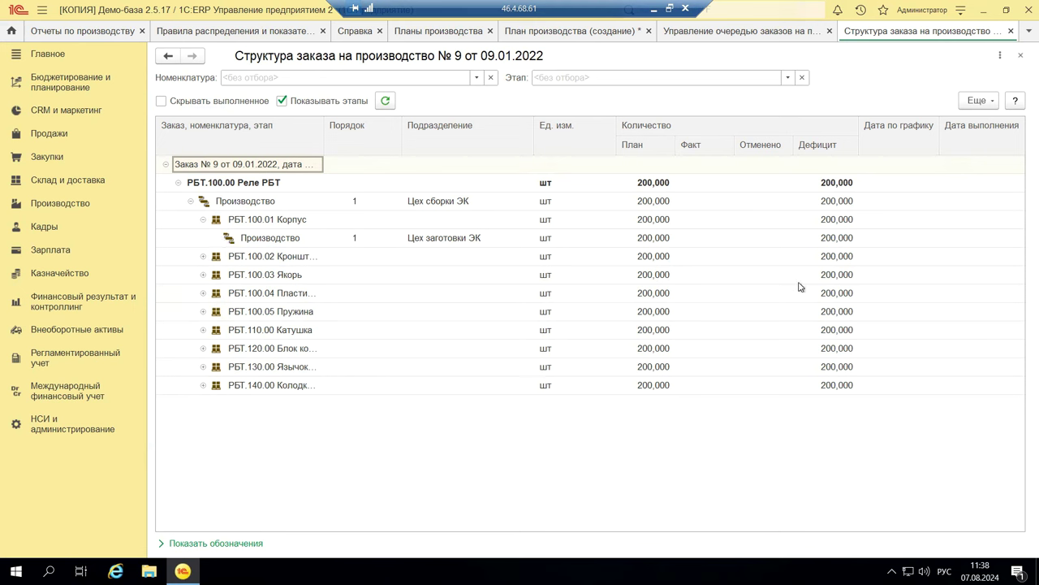
pyautogui.click(1021, 58)
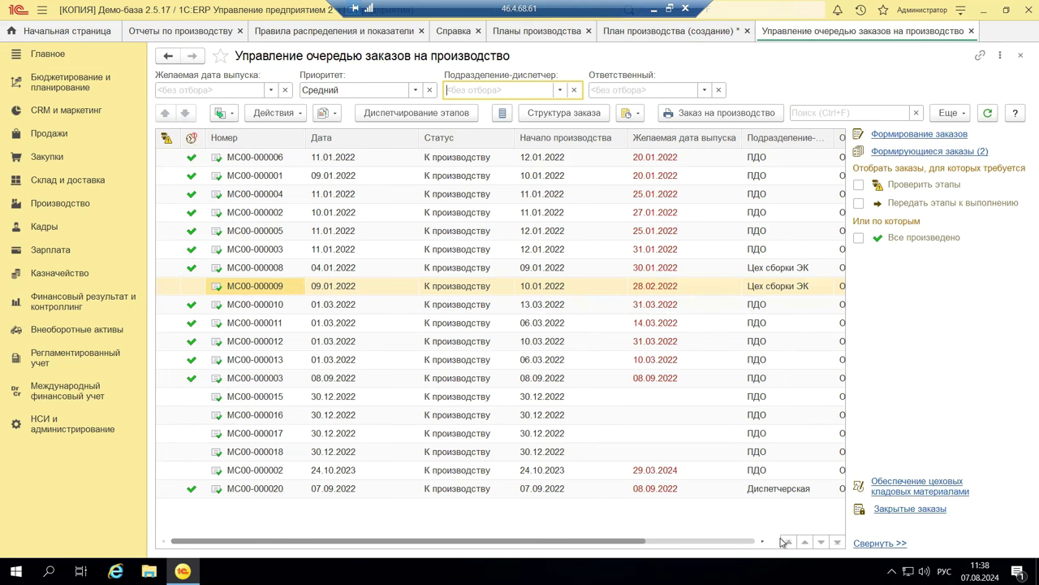
# Collapse the order queue's side area with links and selection filters, and expand it again
pyautogui.click(881, 543)
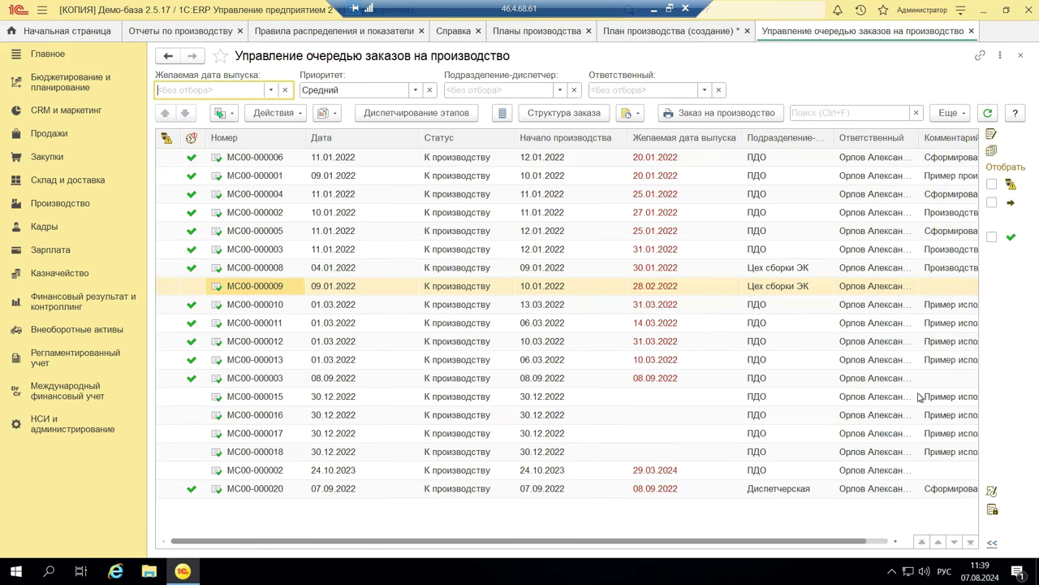
pyautogui.click(991, 545)
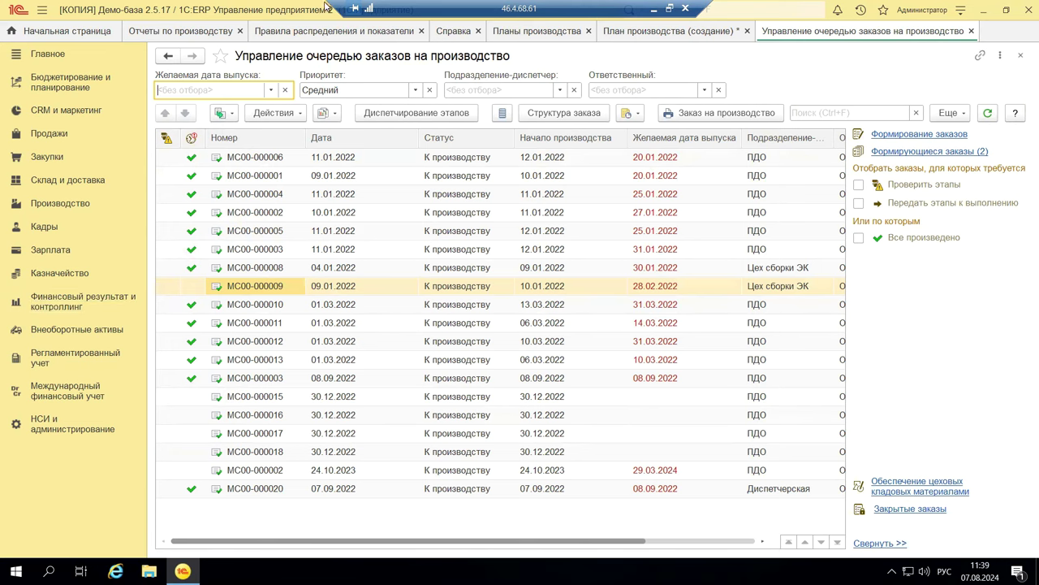
# Switch to the PowerPoint presentation and review slide 16 on the Приоритеты catalog, including its illustrations of the order queue and the priority list
pyautogui.click(651, 9)
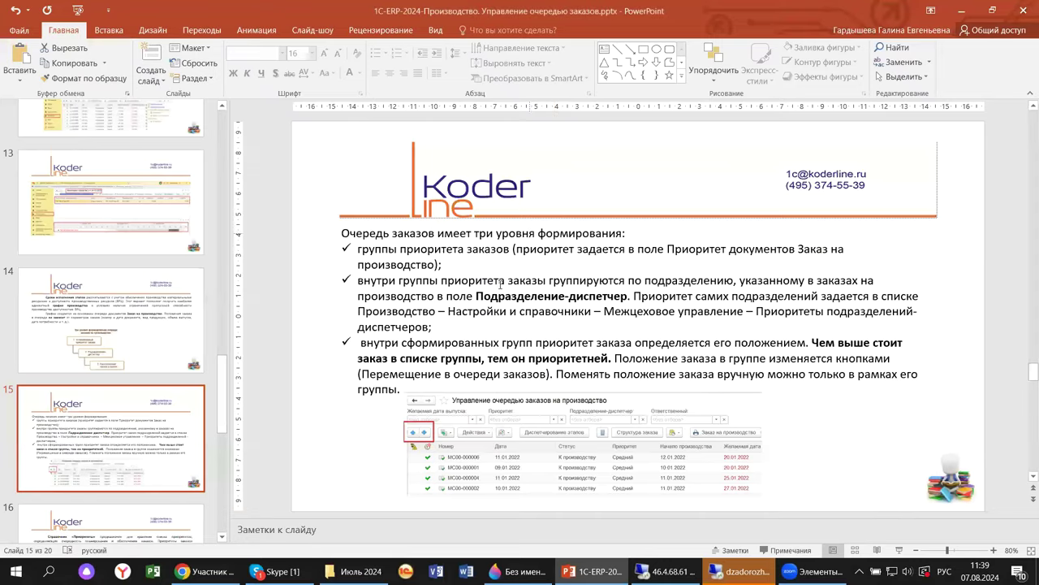
pyautogui.scroll(-1, 1, 526)
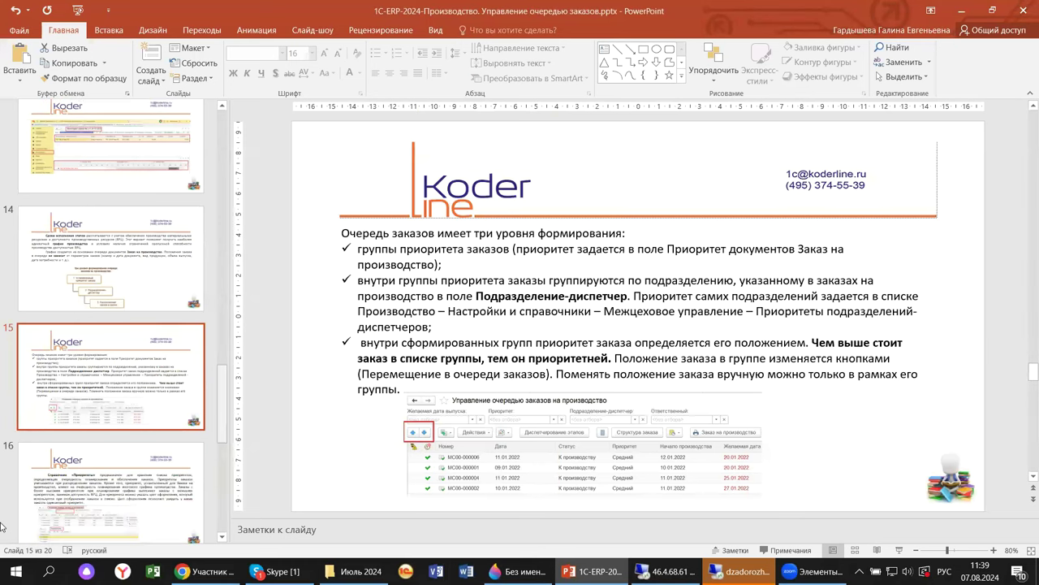
pyautogui.scroll(-1, 5, 526)
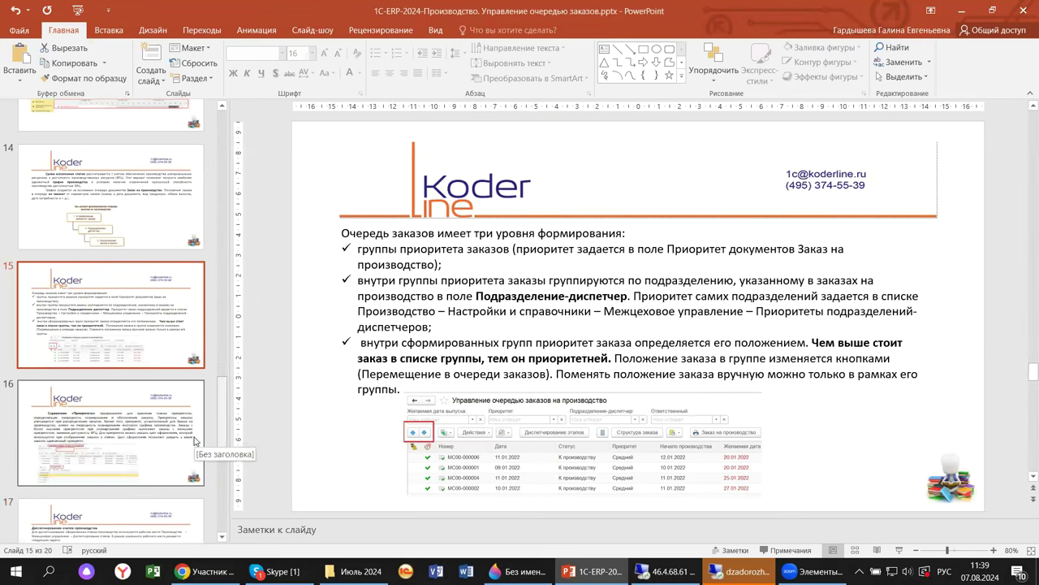
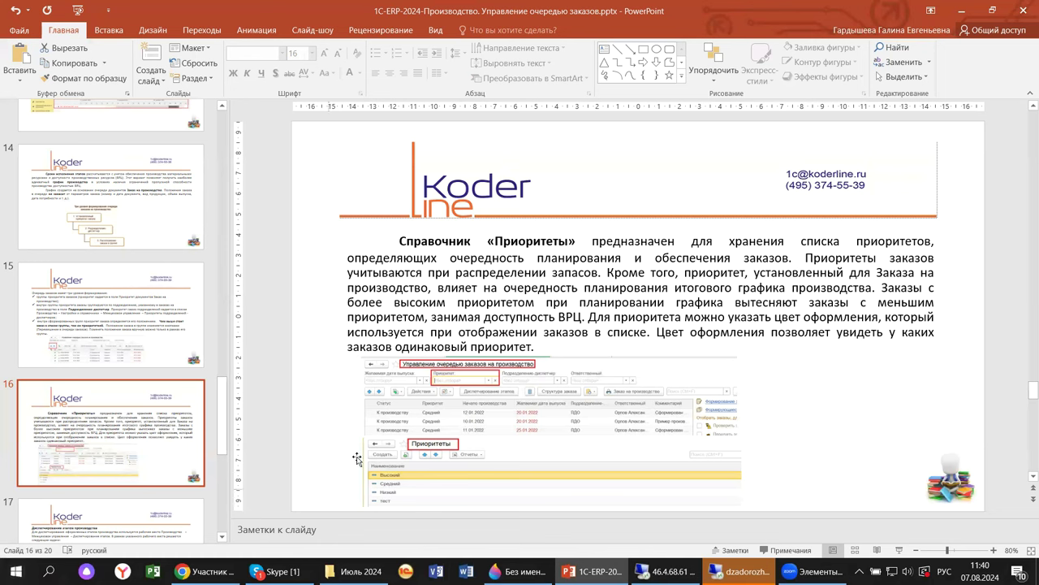
pyautogui.click(387, 415)
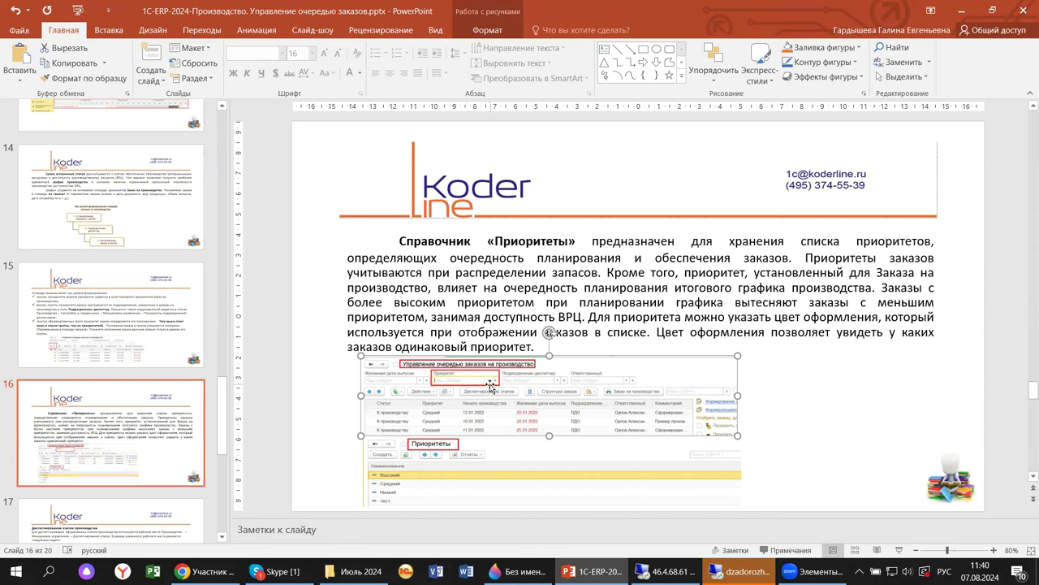
pyautogui.click(440, 466)
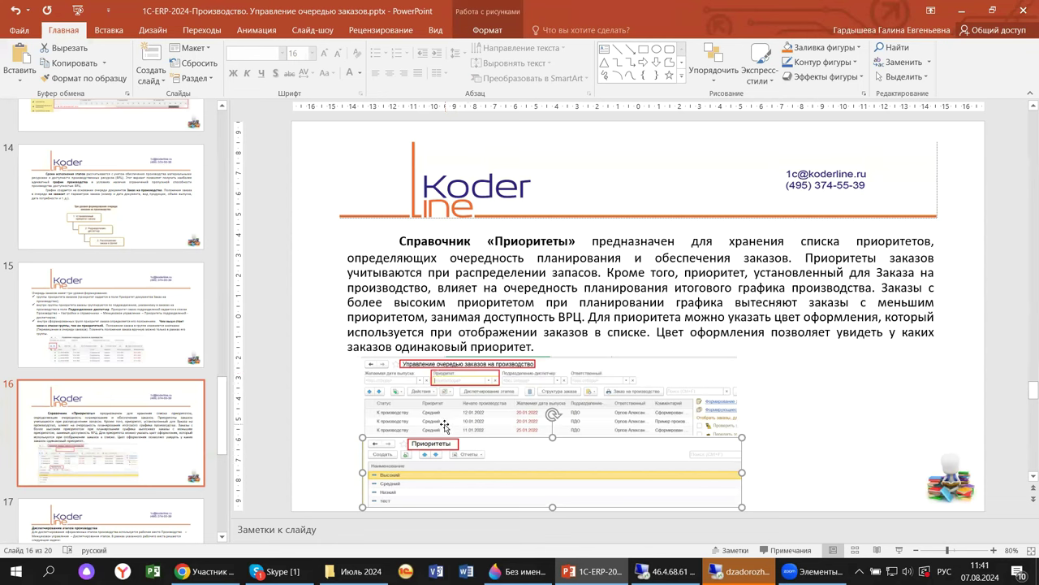
pyautogui.click(109, 432)
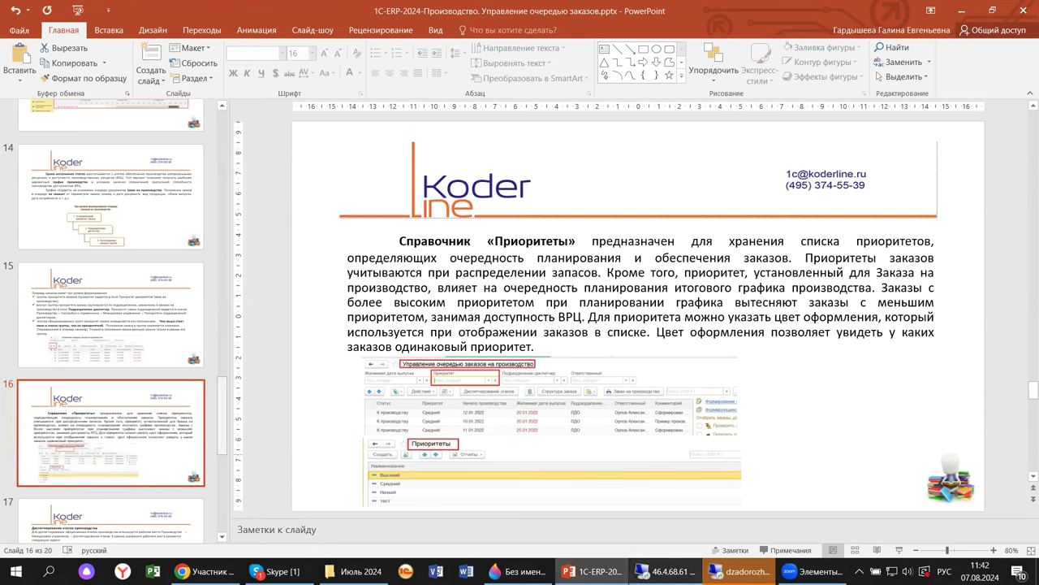
# Switch back to 1C:ERP, open Формирование заказов from the order queue, and view the warehouses offered for Склад without choosing one
pyautogui.click(661, 571)
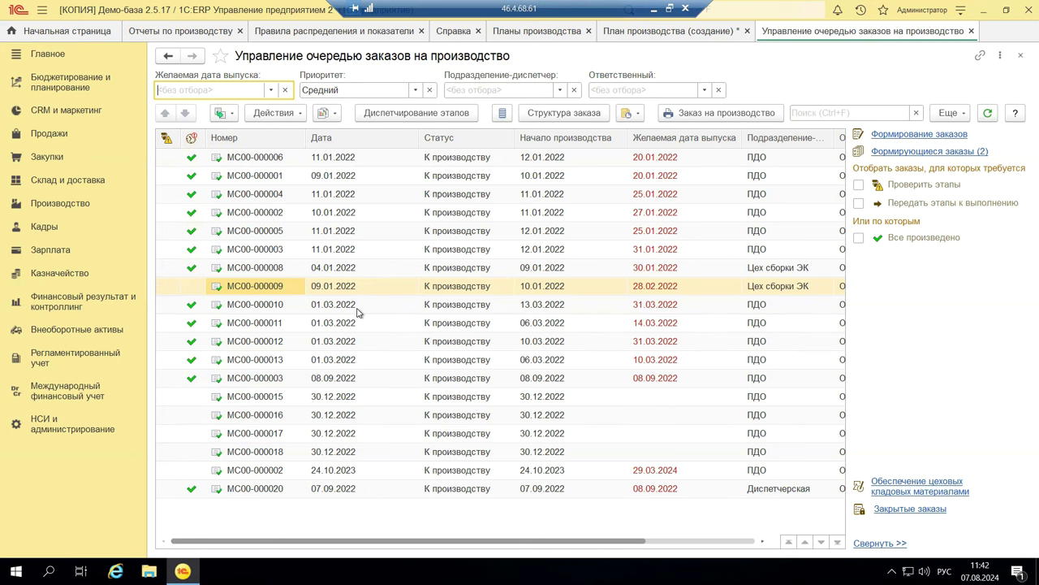
pyautogui.click(918, 138)
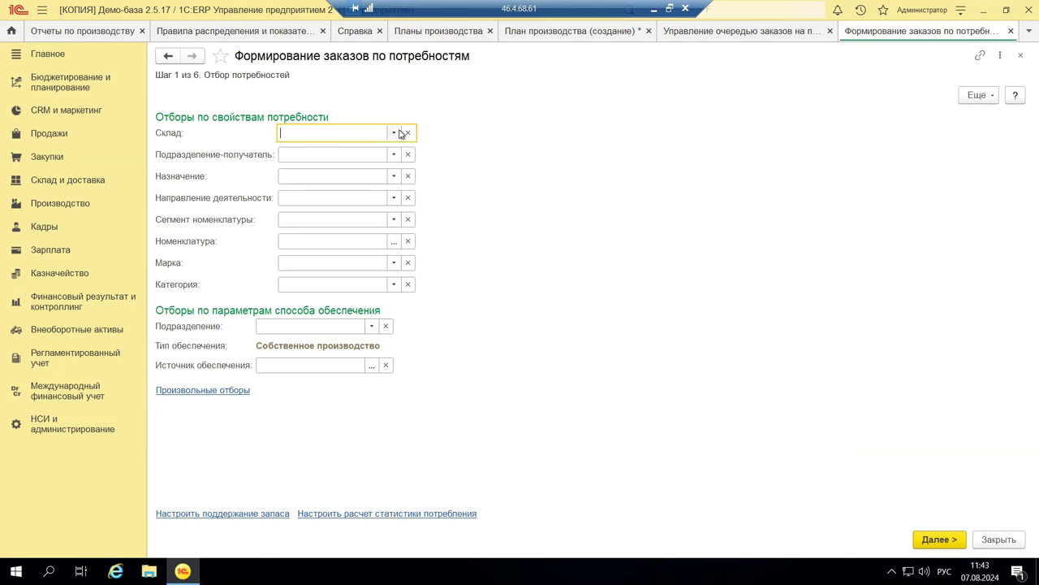
pyautogui.click(397, 132)
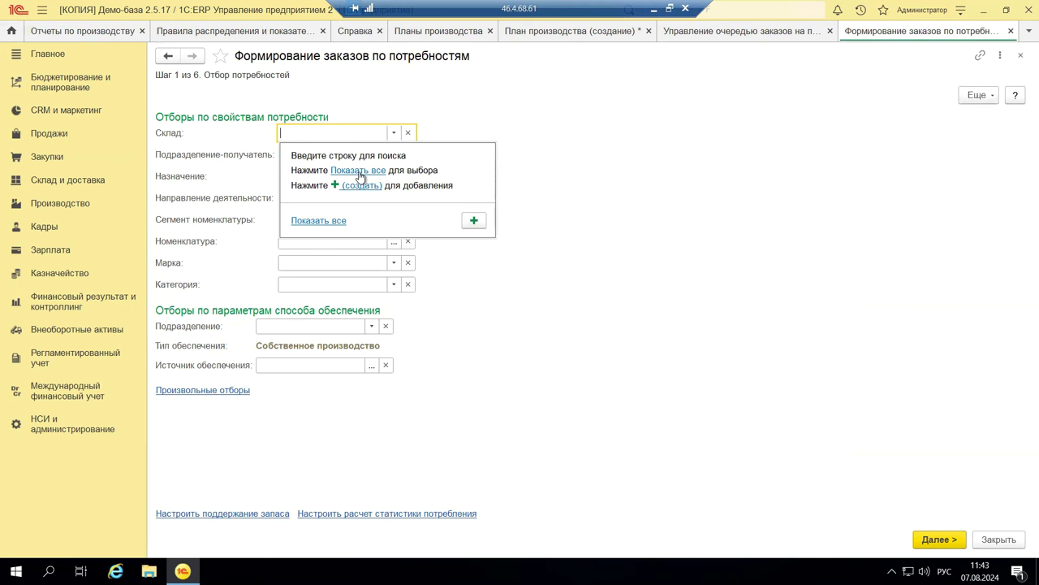
pyautogui.click(360, 173)
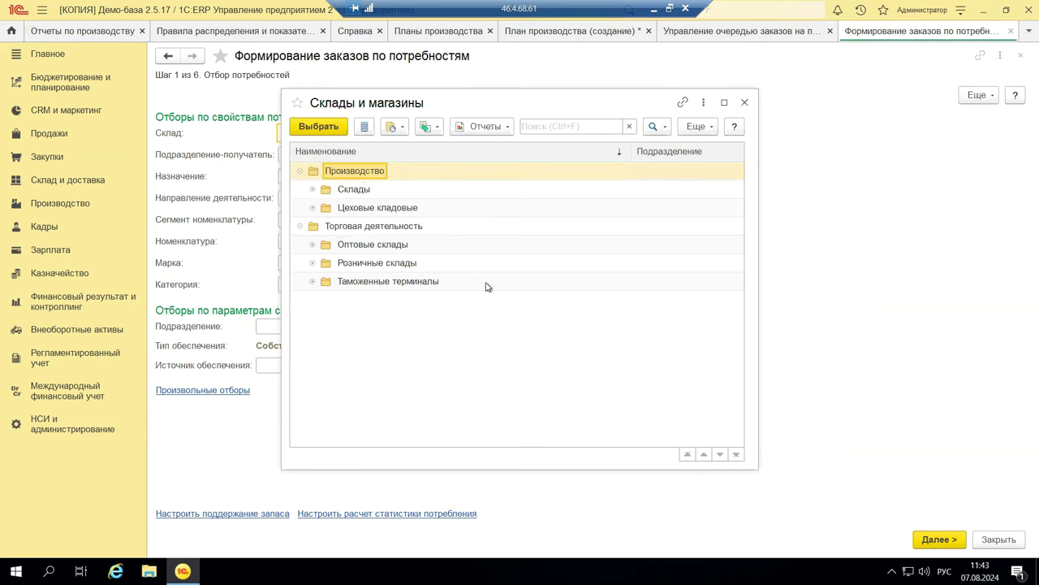
pyautogui.click(745, 103)
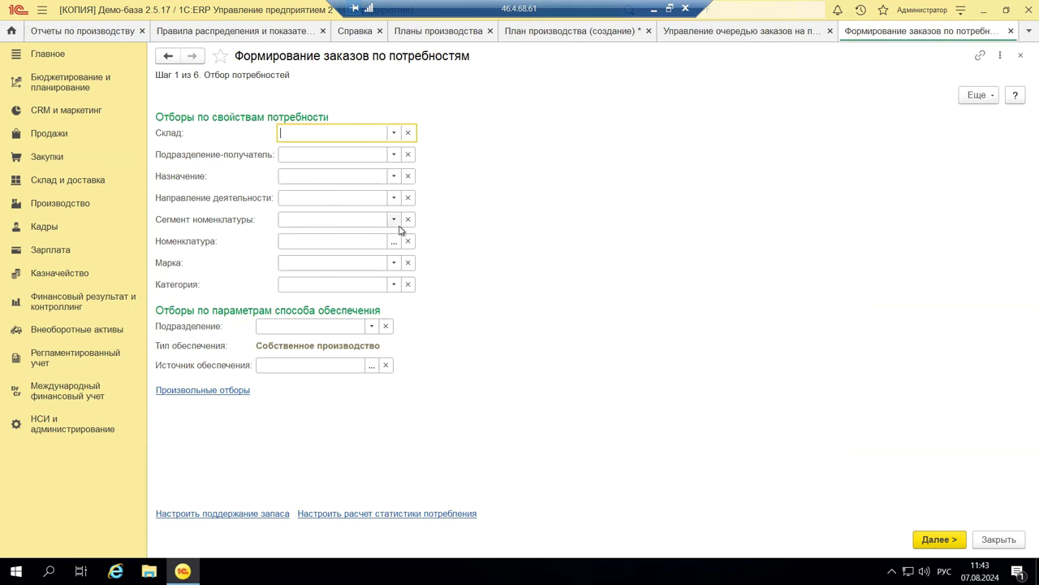
# View the Структура предприятия choices for Подразделение-получатель and for Подразделение, closing each list without selecting a department
pyautogui.click(394, 155)
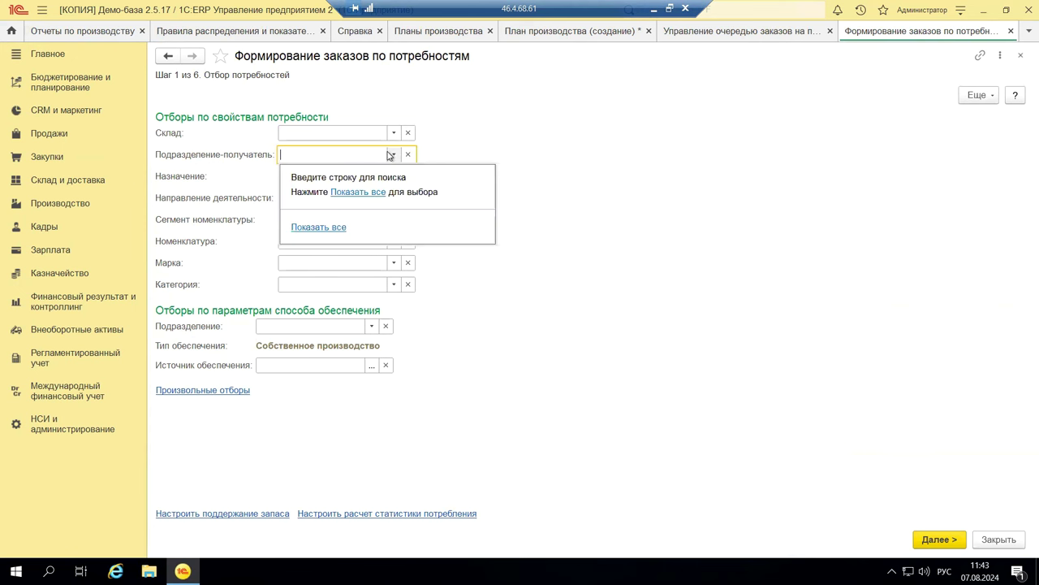
pyautogui.click(358, 192)
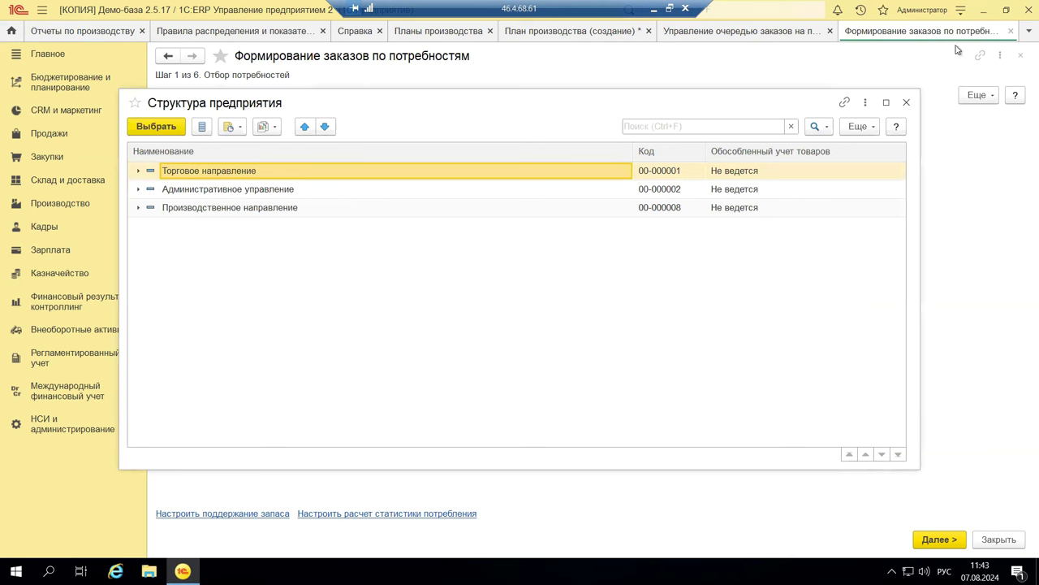
pyautogui.click(907, 102)
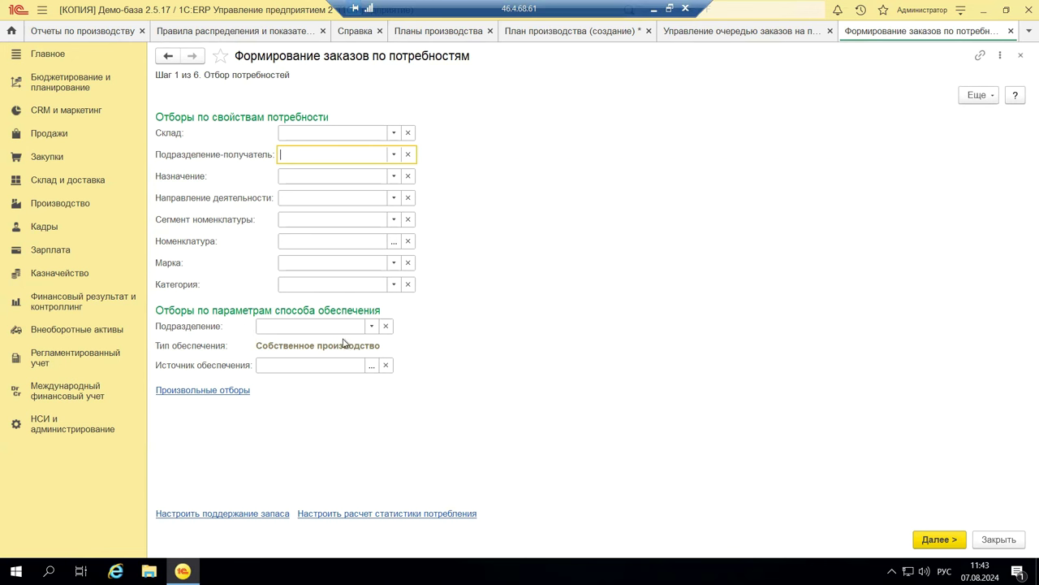
pyautogui.click(370, 326)
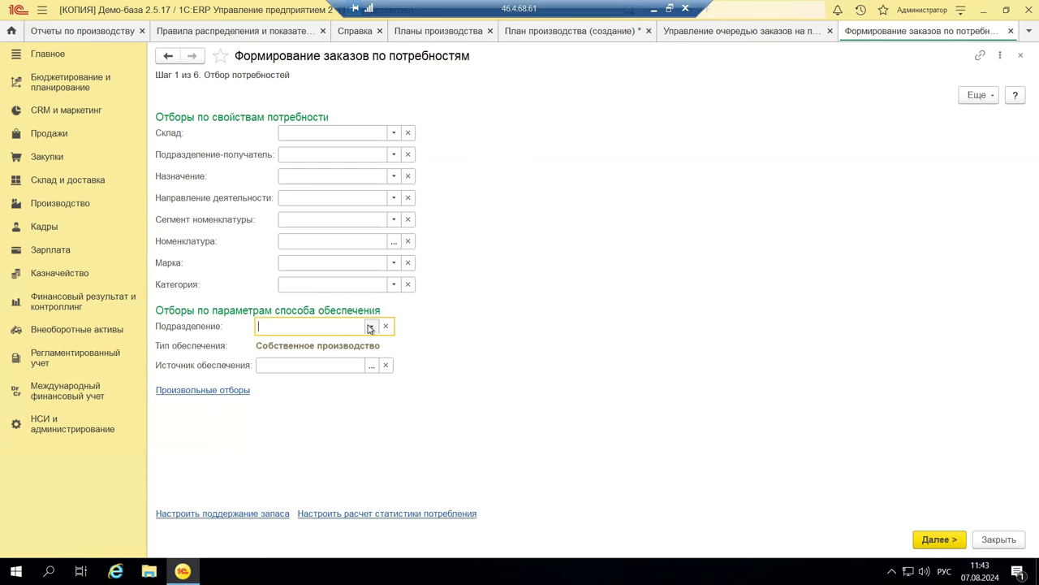
pyautogui.click(333, 365)
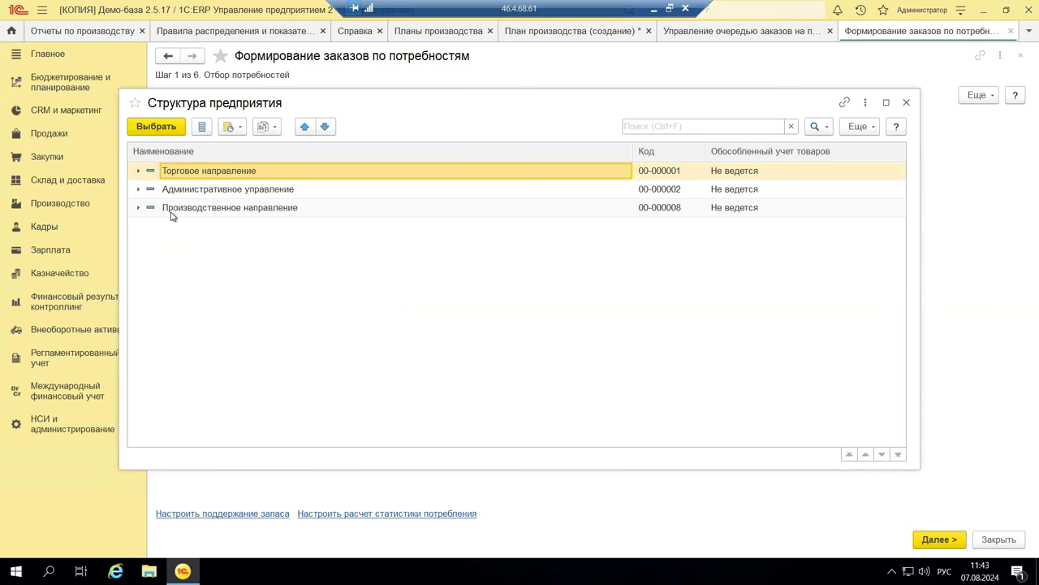
pyautogui.click(906, 103)
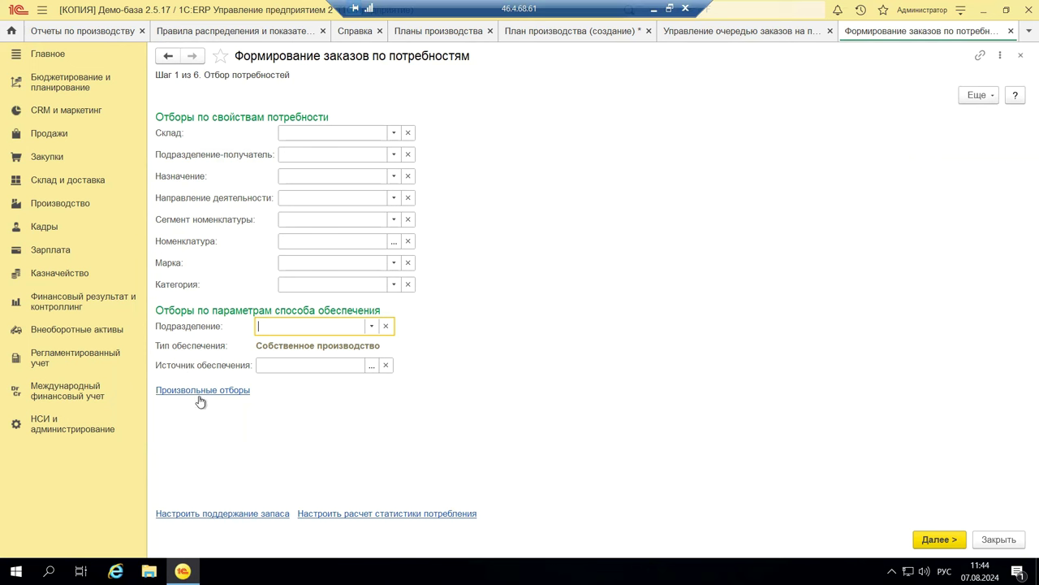
# Examine the stock maintenance settings and the Период options of the consumption statistics calculation, and close both along with Формирование заказов по потребностям
pyautogui.click(219, 515)
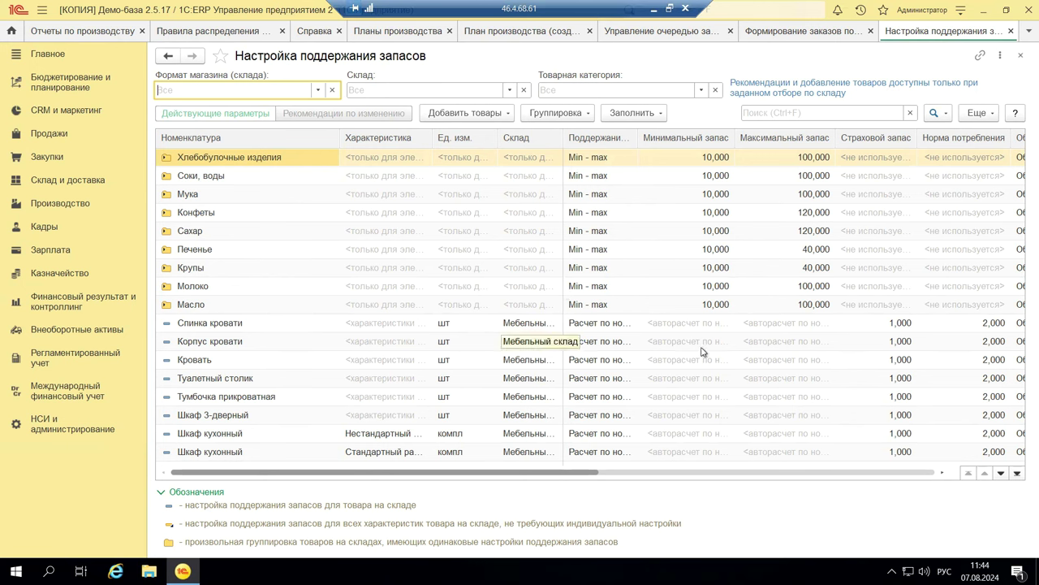
pyautogui.click(1021, 55)
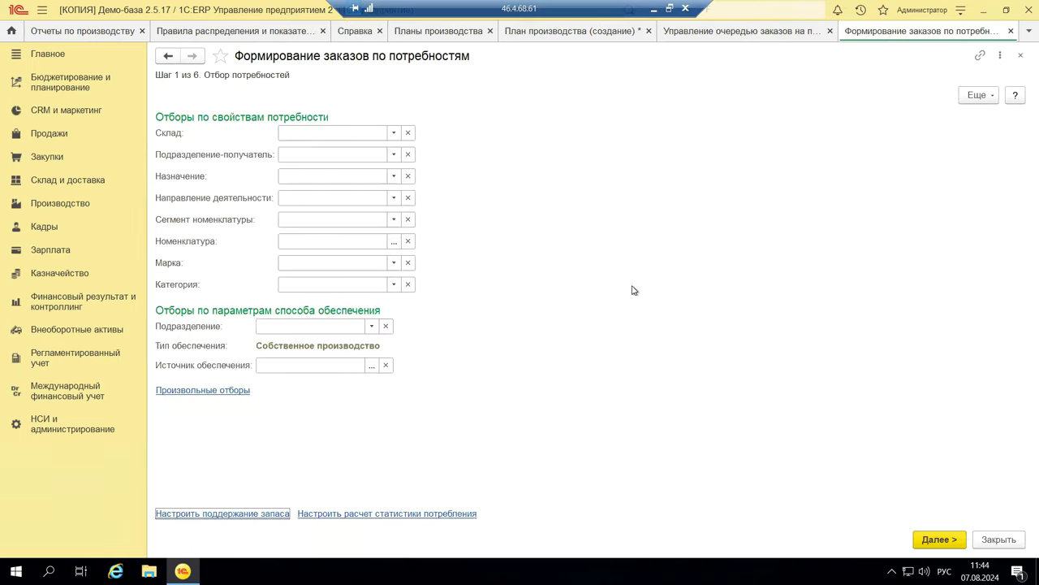
pyautogui.click(338, 514)
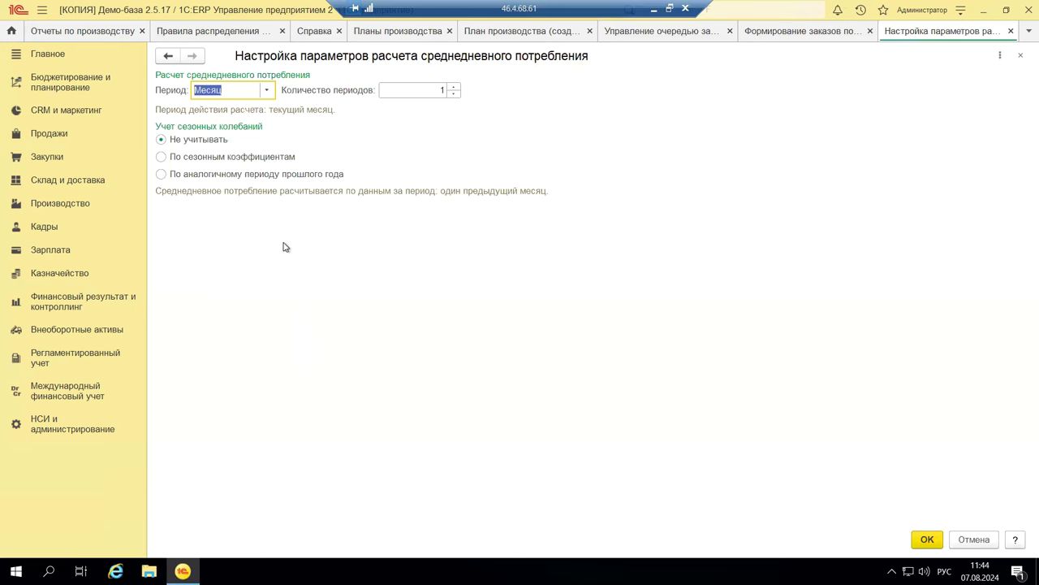
pyautogui.click(266, 91)
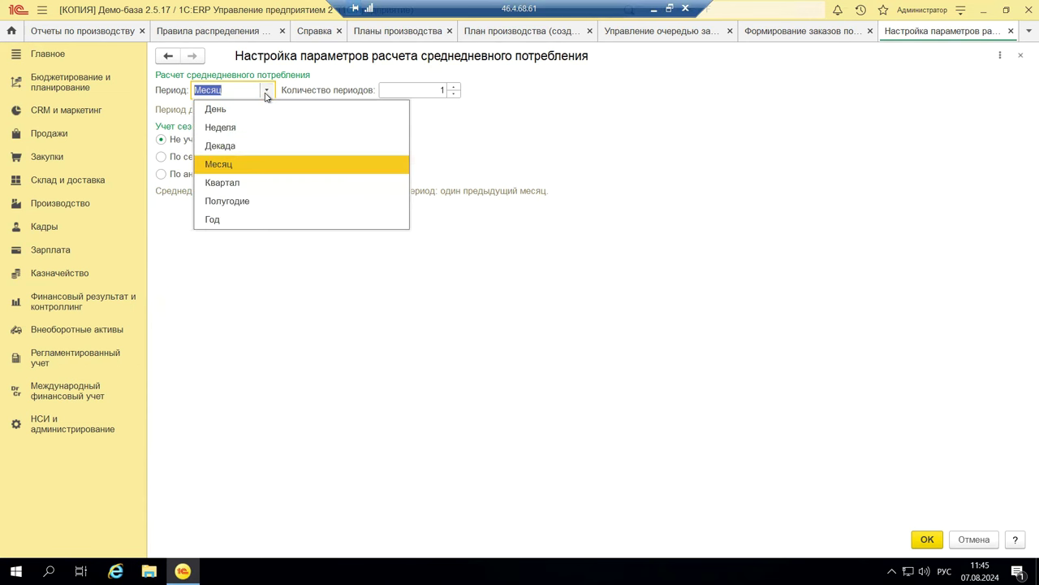
pyautogui.click(285, 394)
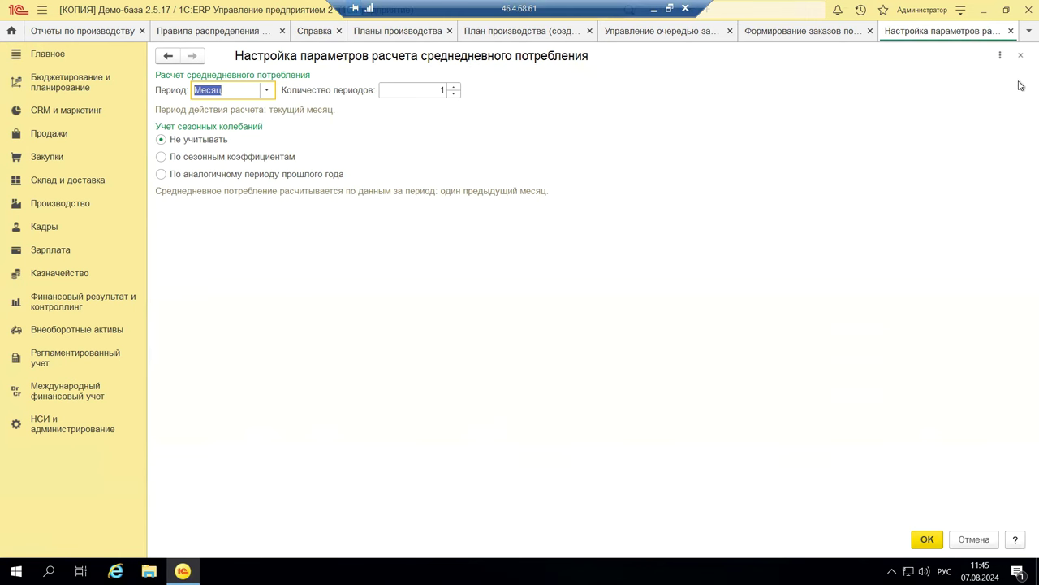
pyautogui.click(1020, 55)
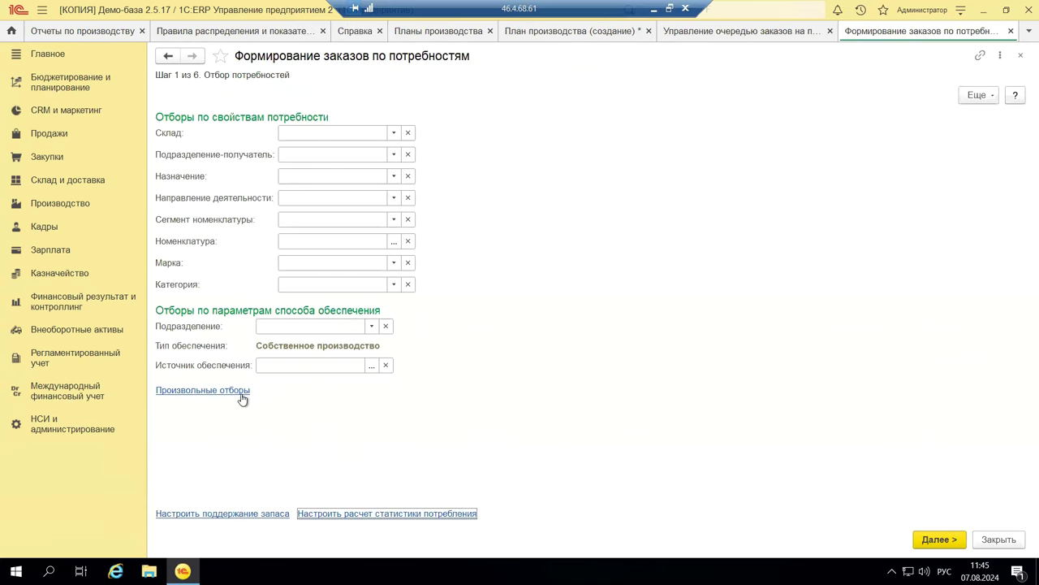
pyautogui.click(1020, 55)
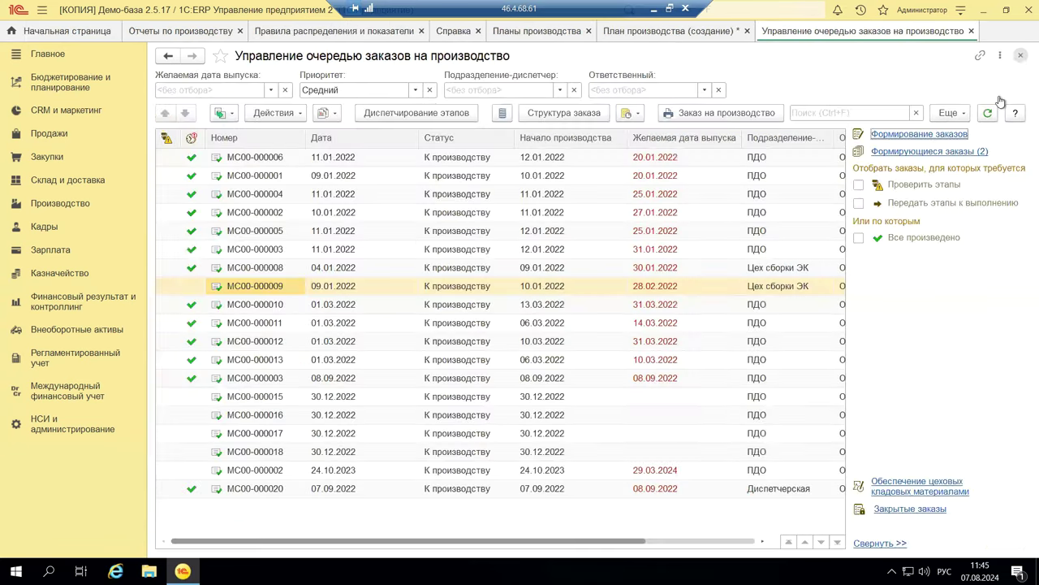
# Open Формирующиеся заказы, examine its status filter and the order dated 05.10.2023, and close the order and the list
pyautogui.click(889, 152)
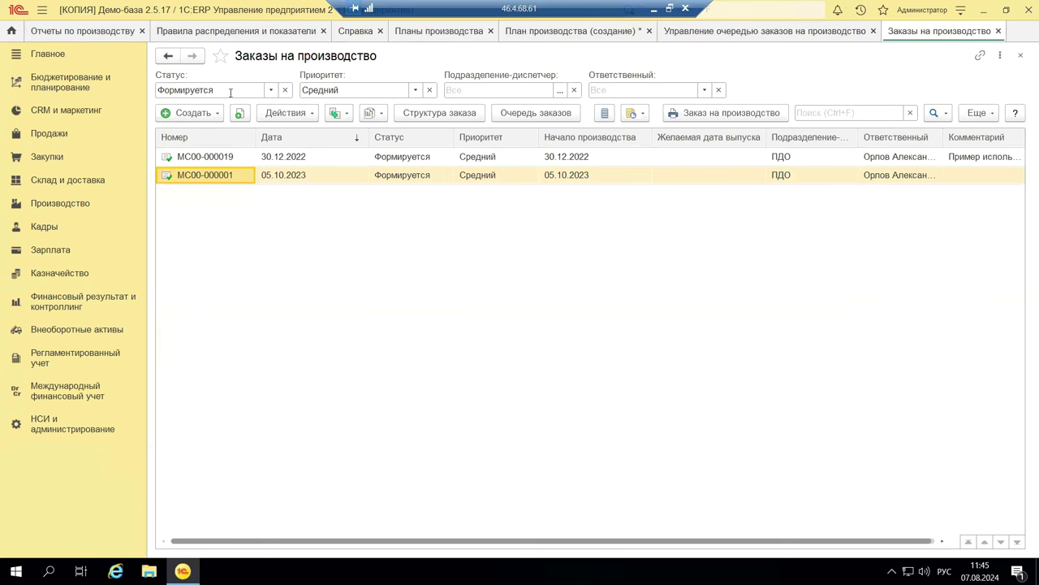
pyautogui.click(271, 91)
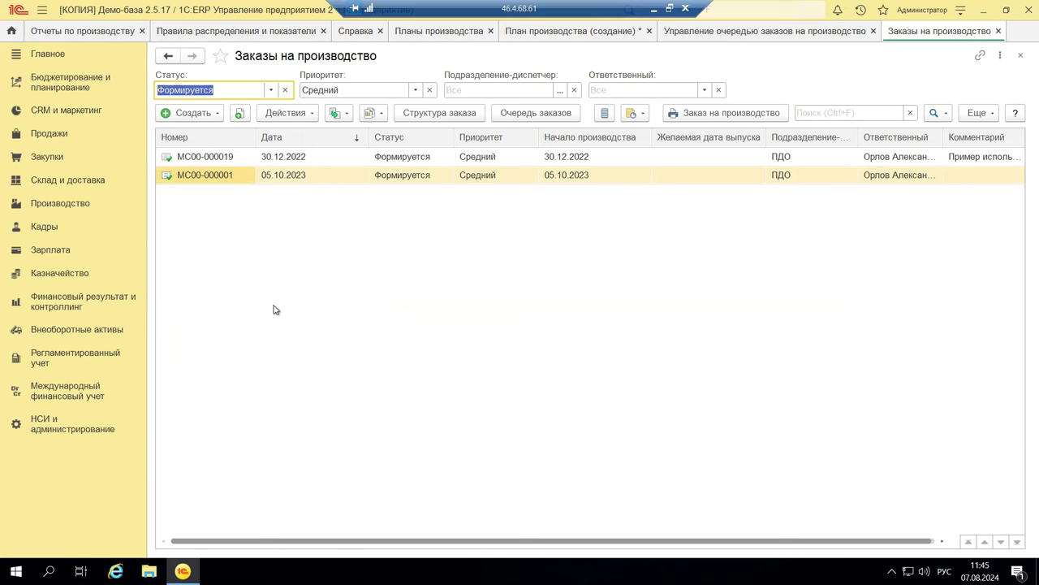
pyautogui.doubleClick(441, 174)
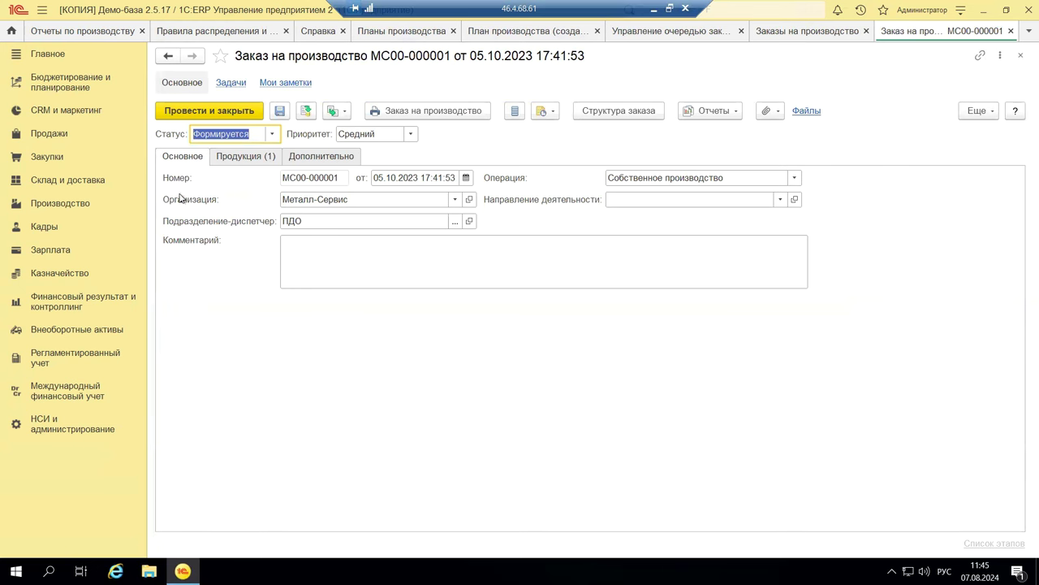
pyautogui.click(1020, 56)
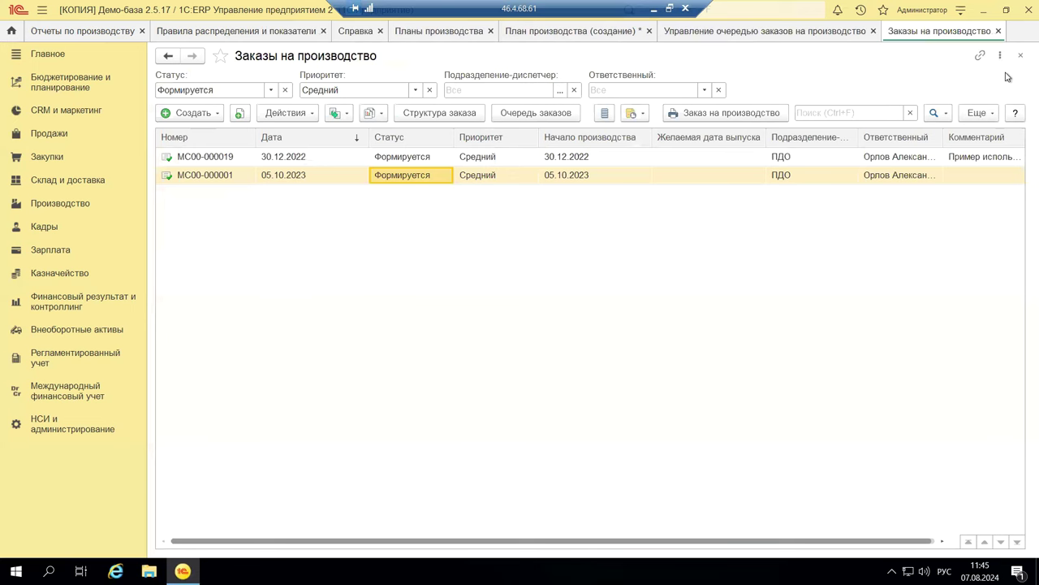
pyautogui.click(1021, 55)
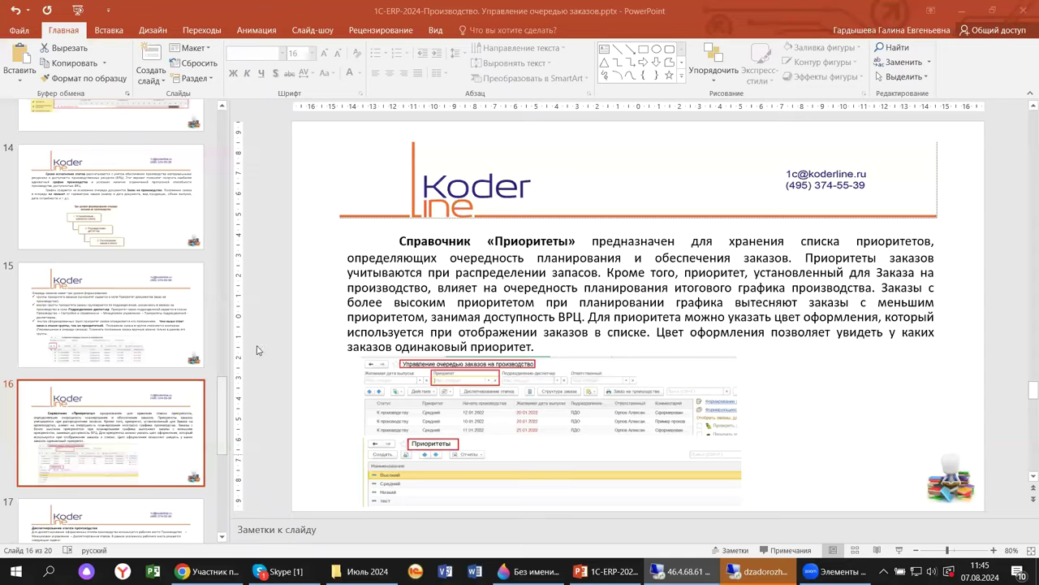
# Switch to the PowerPoint presentation and show slide 17, Диспетчирование этапов производства
pyautogui.click(654, 9)
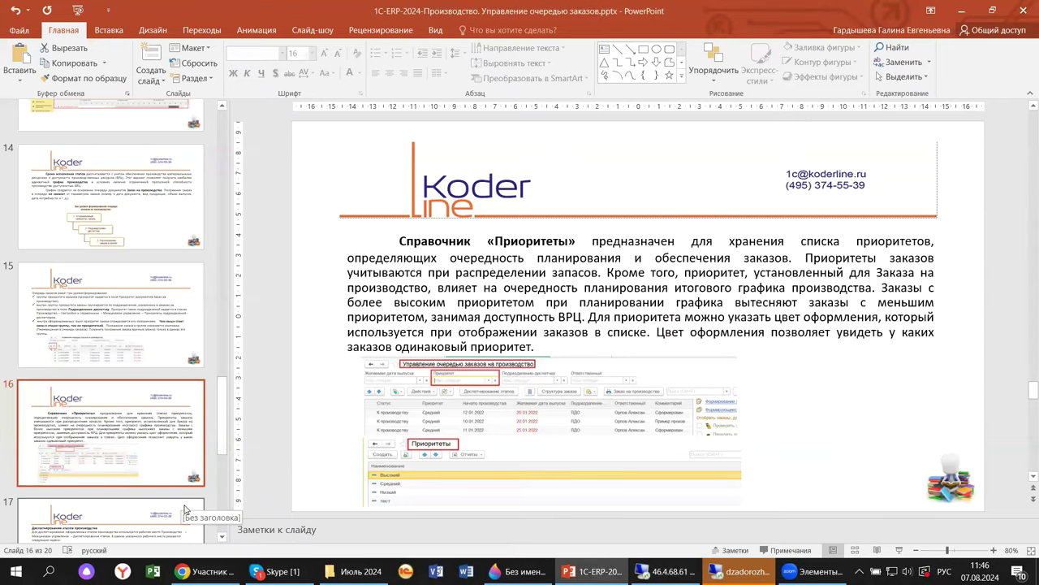
pyautogui.scroll(-3, 81, 469)
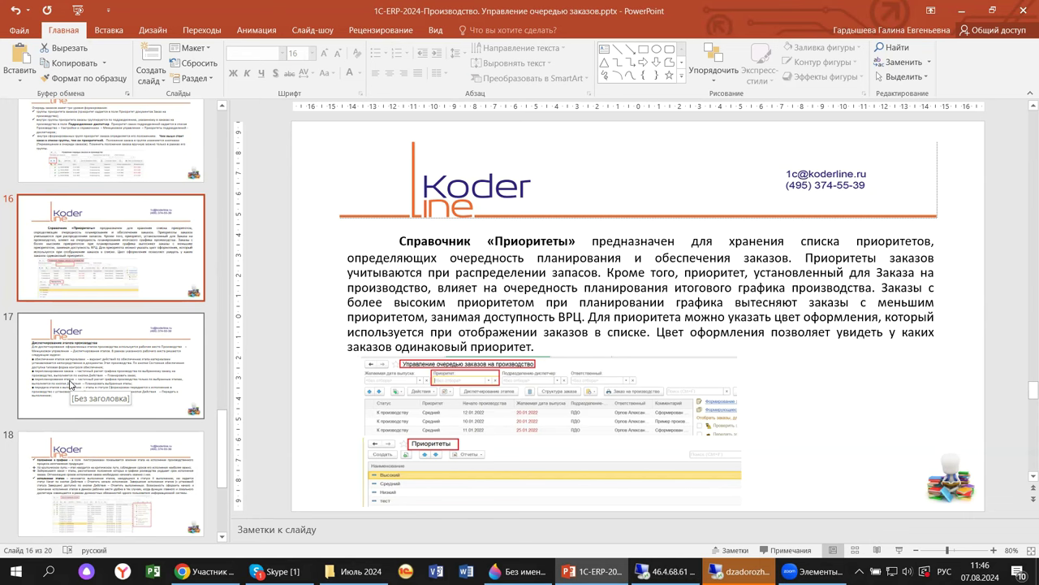
pyautogui.click(71, 385)
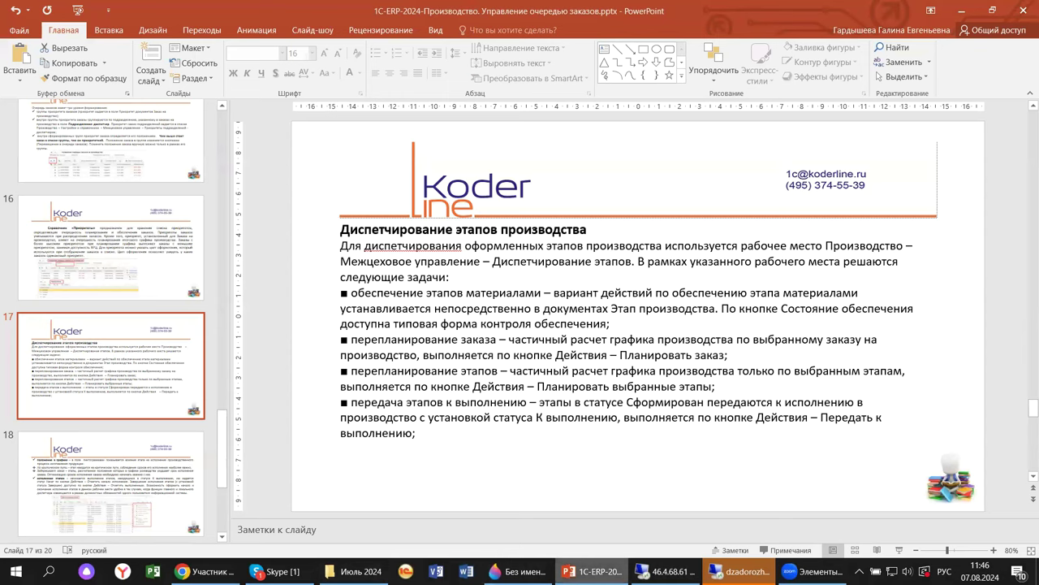
# Switch to 1C:ERP, view the commands of the Производство section, close them and return to the PowerPoint presentation
pyautogui.moveTo(591, 571)
pyautogui.click(666, 571)
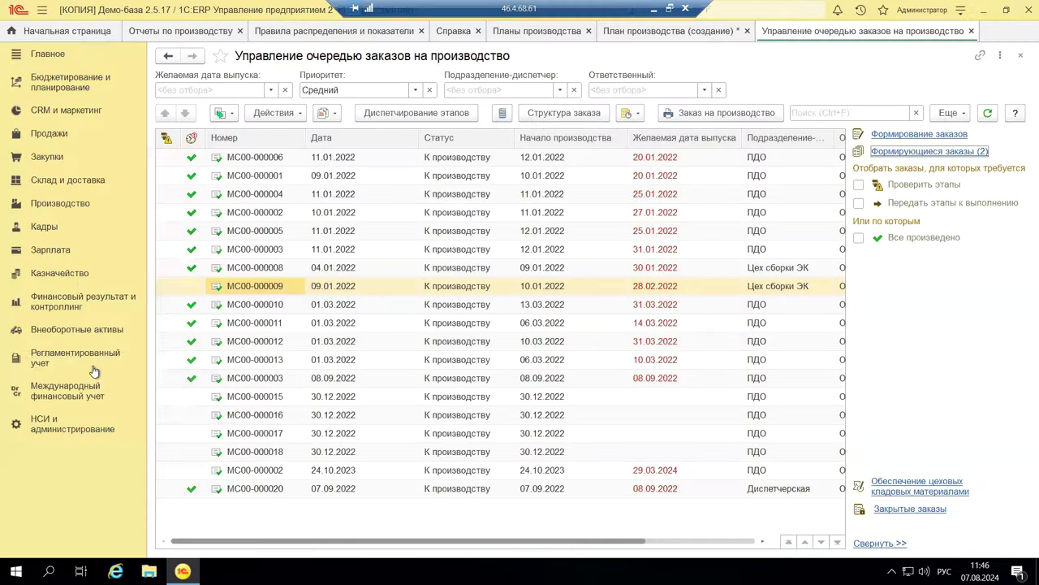
pyautogui.click(54, 208)
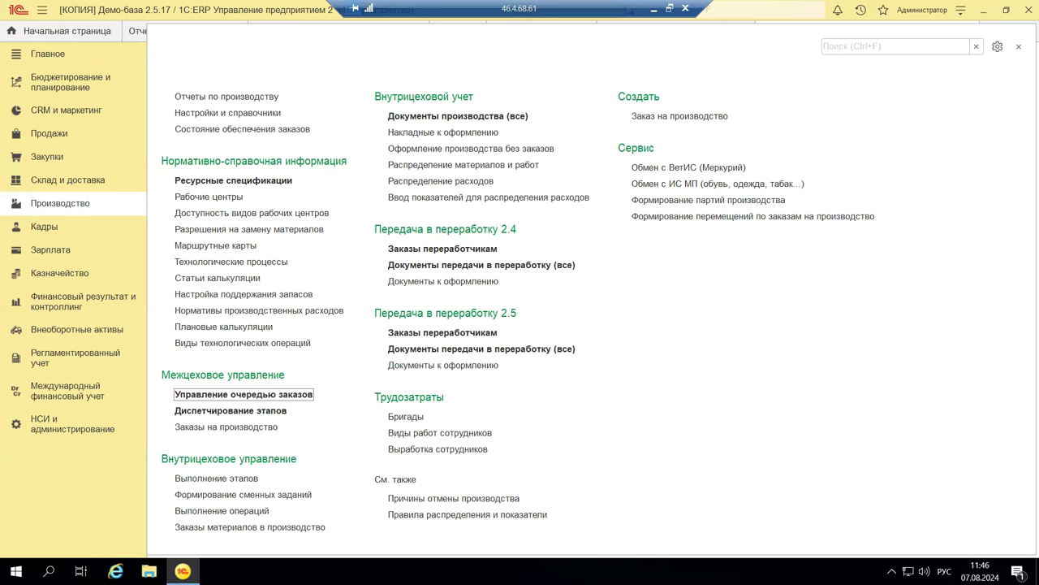
pyautogui.click(1021, 50)
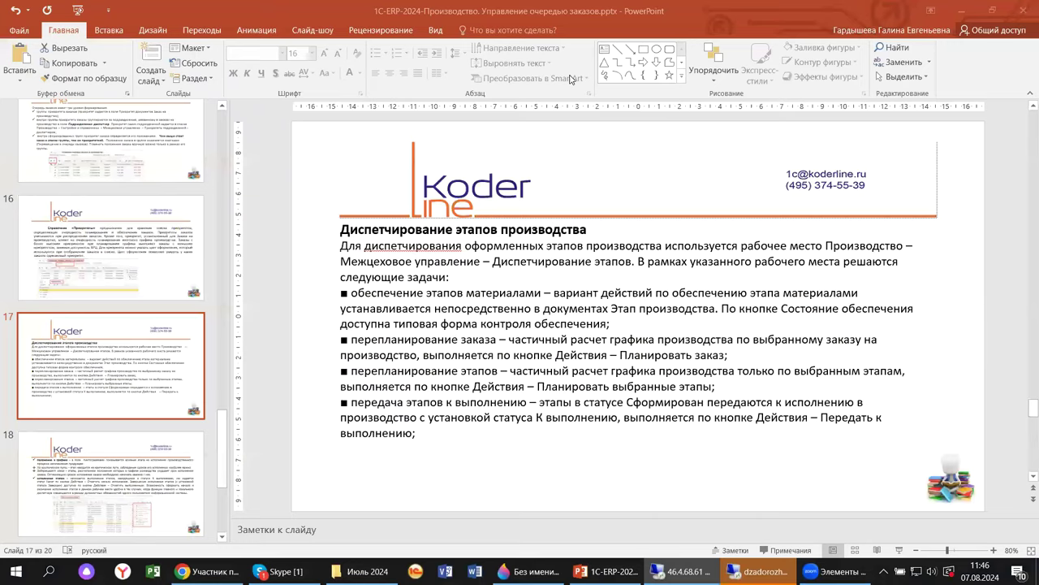
pyautogui.click(653, 8)
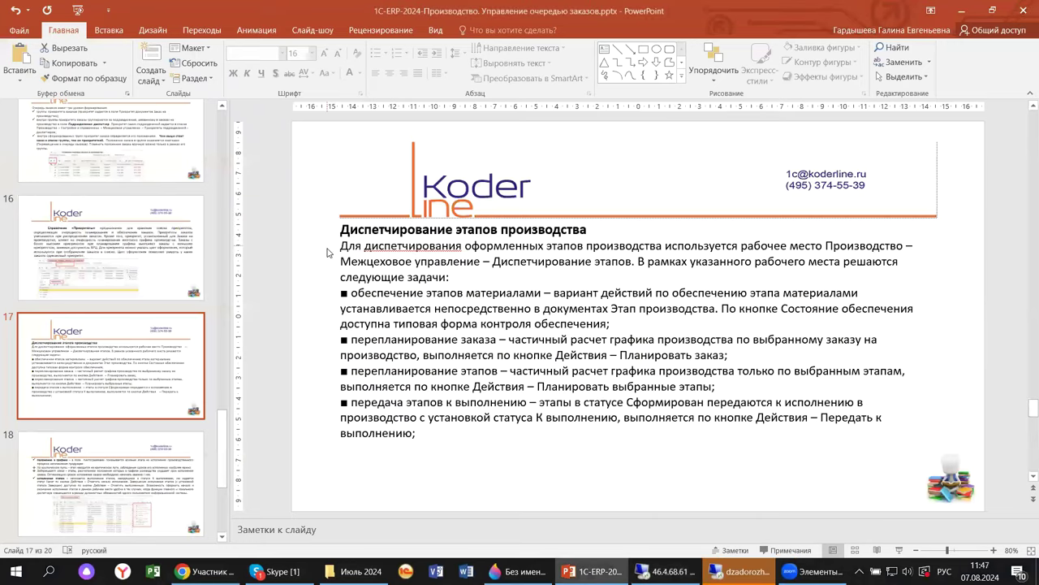
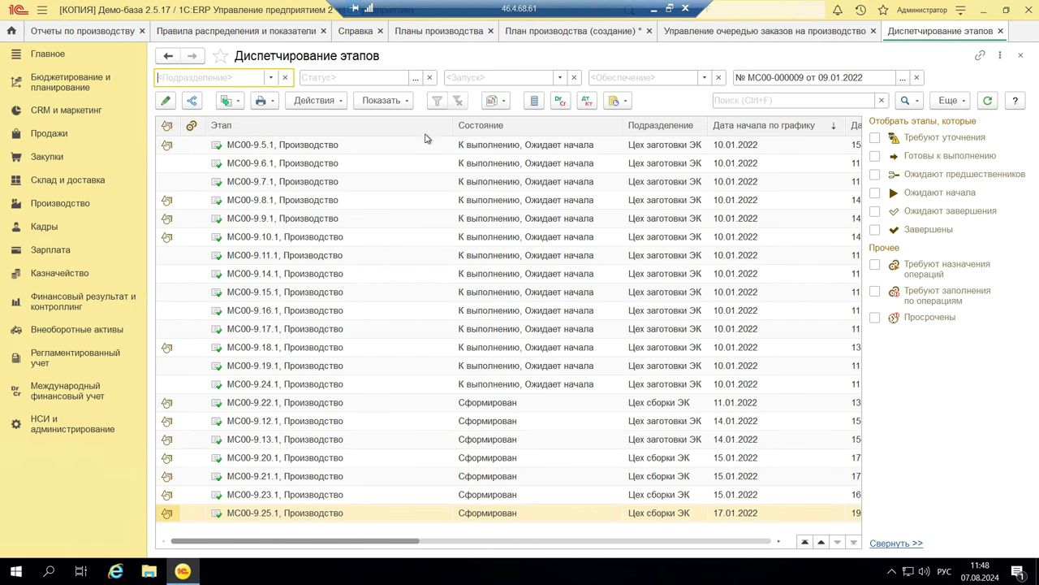
# Filter the production stages by Требуют уточнения, Готовы к выполнению, Ожидают начала, Ожидают завершения and Завершены in turn, clearing each filter
pyautogui.click(876, 137)
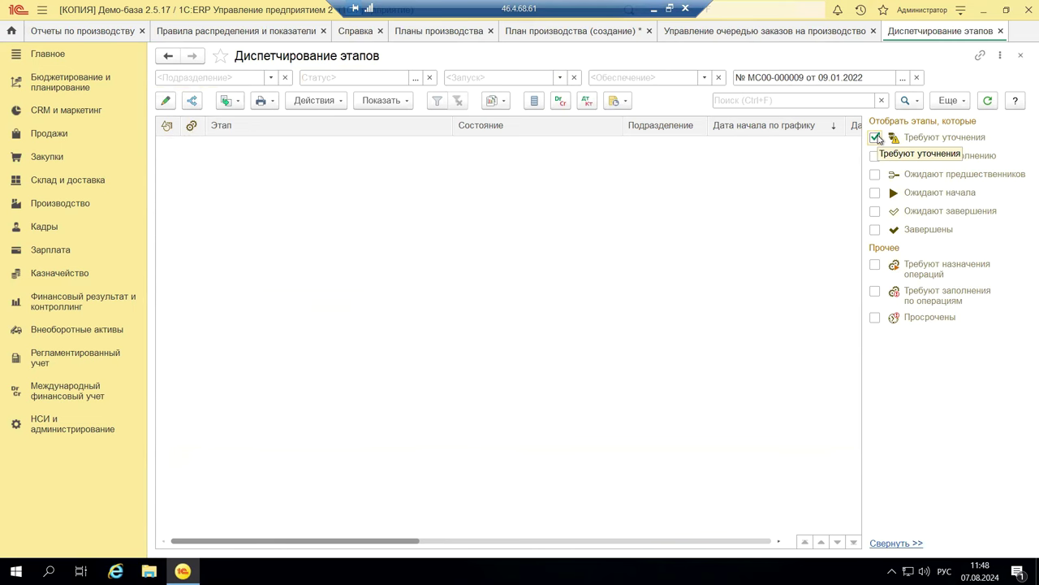
pyautogui.click(876, 137)
pyautogui.click(875, 157)
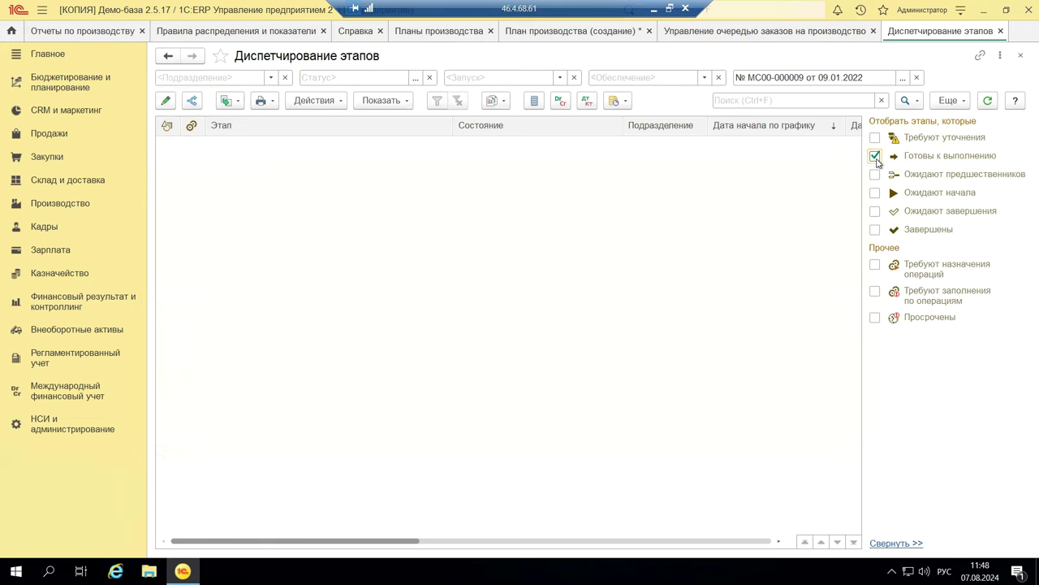
pyautogui.click(876, 157)
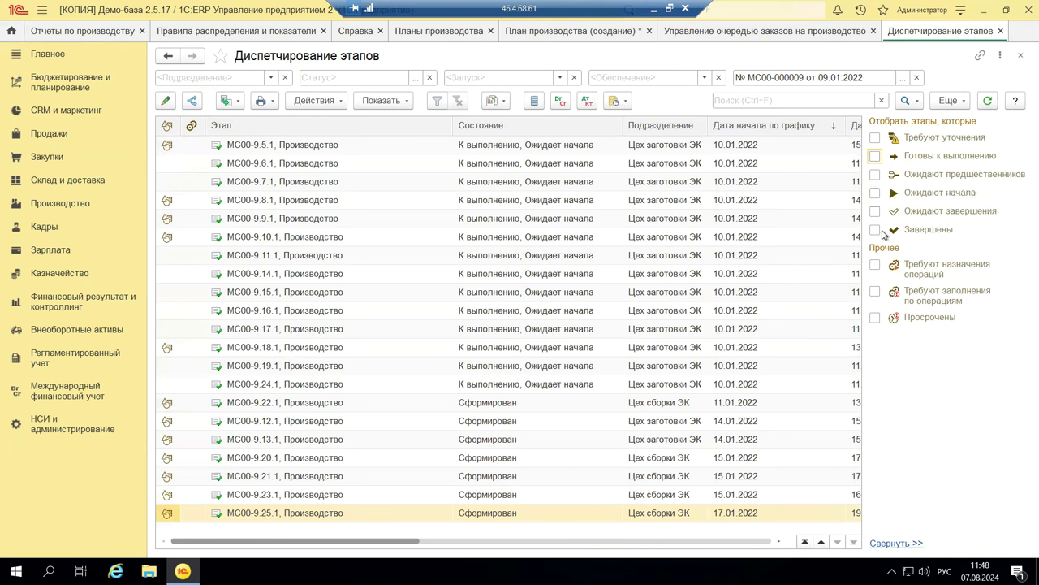
pyautogui.click(875, 194)
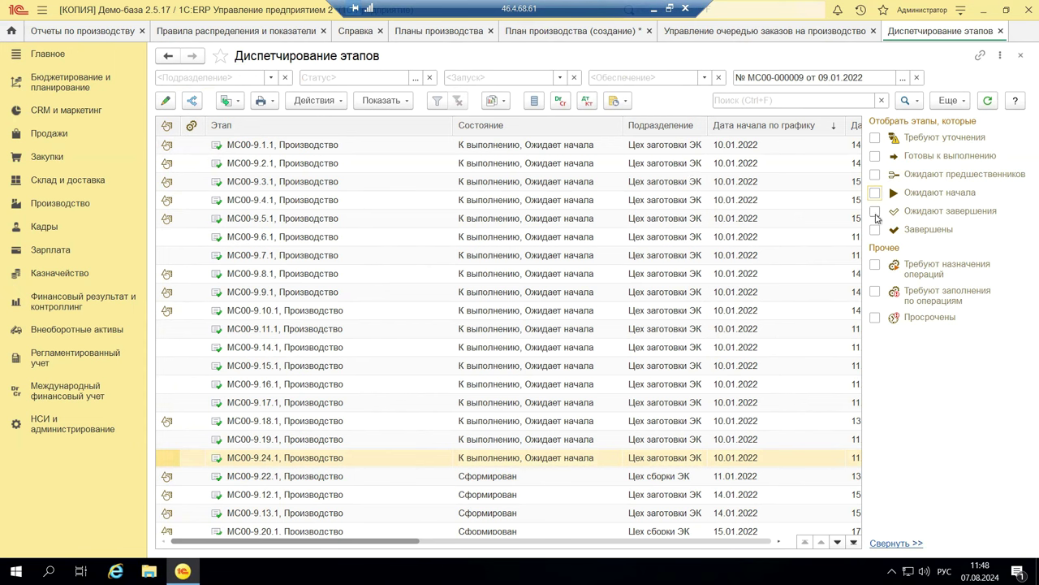
pyautogui.click(875, 212)
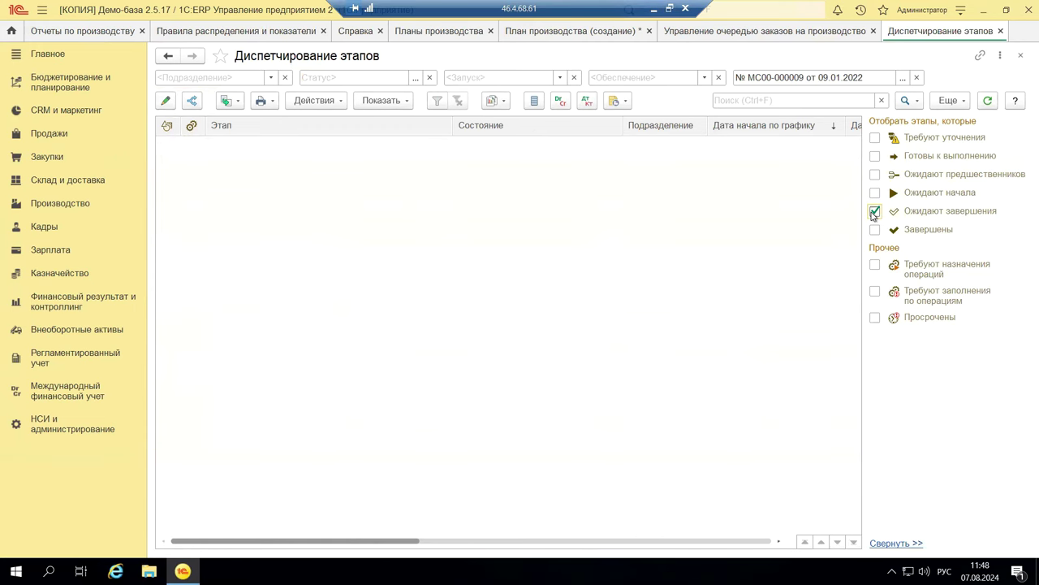
pyautogui.click(875, 212)
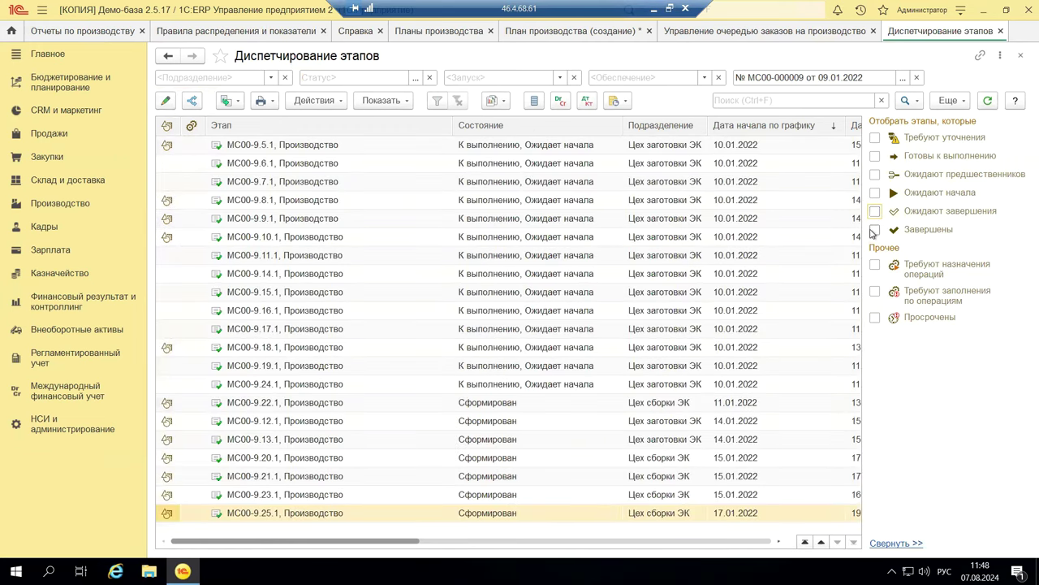
pyautogui.click(875, 230)
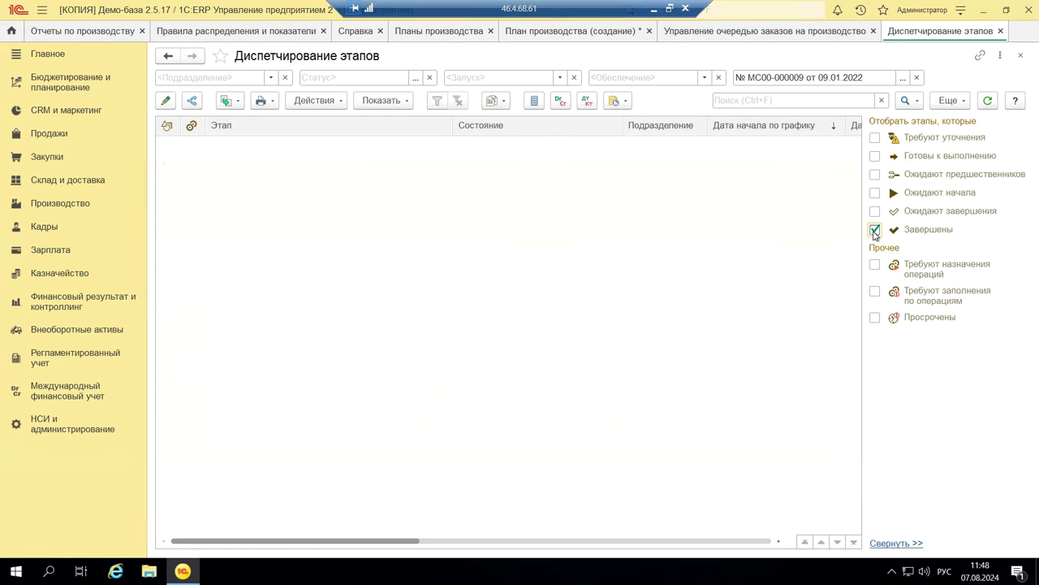
pyautogui.click(875, 231)
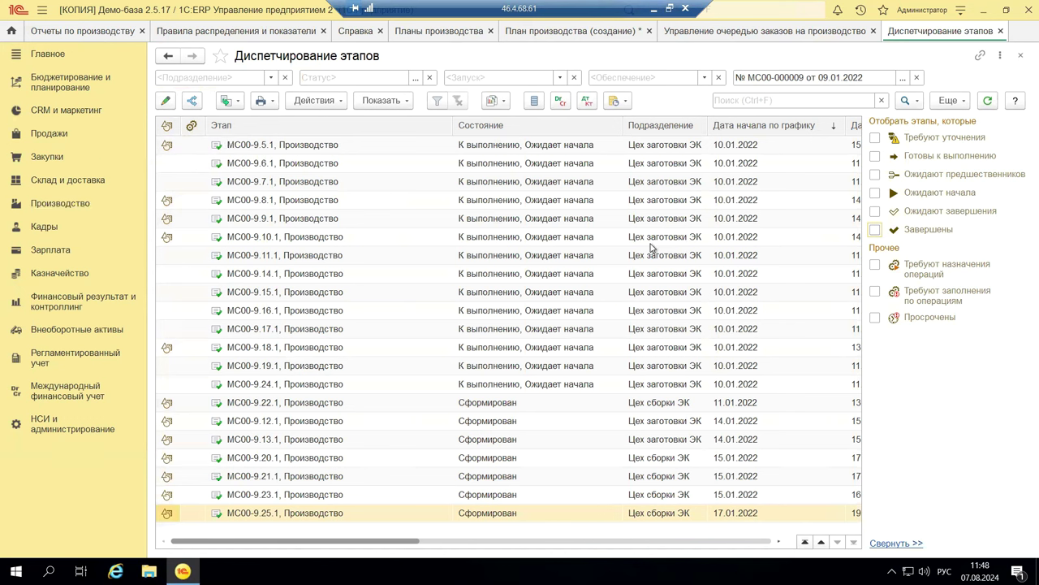
# Try the stage filters Требуют назначения операций, Требуют заполнения по операциям and Просрочены one after another
pyautogui.click(875, 266)
pyautogui.click(875, 267)
pyautogui.click(875, 290)
pyautogui.click(876, 291)
pyautogui.click(875, 316)
# Transfer stage 9.22.1 of Цех сборки ЭК to execution, confirming the status К выполнению
pyautogui.click(319, 101)
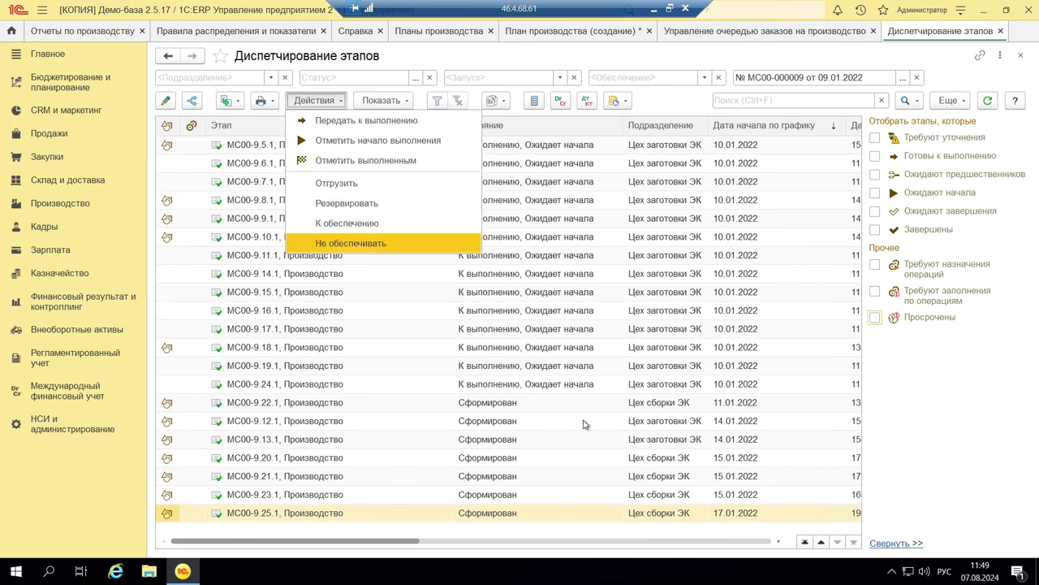
pyautogui.click(479, 402)
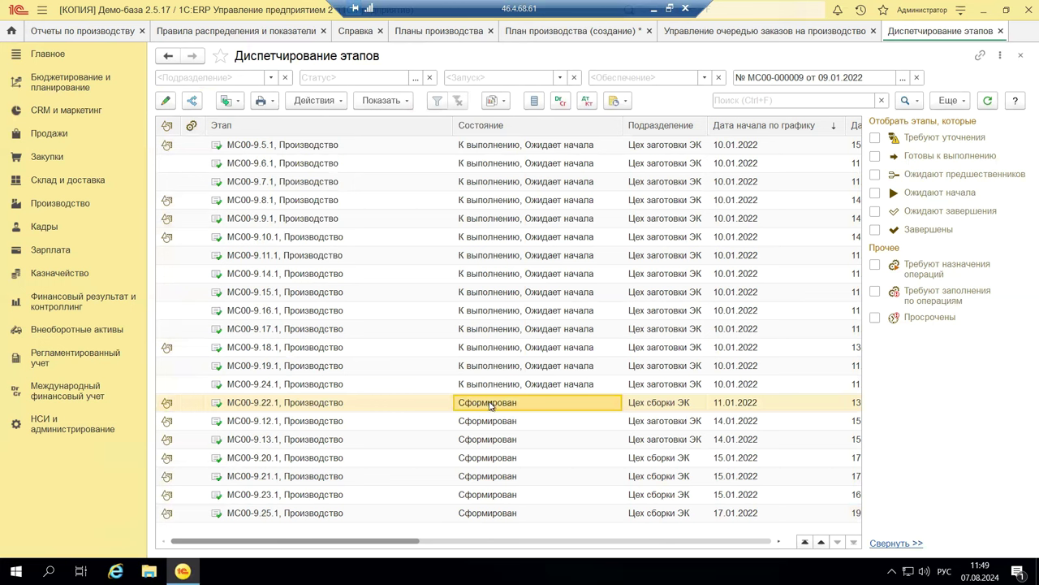
pyautogui.click(302, 104)
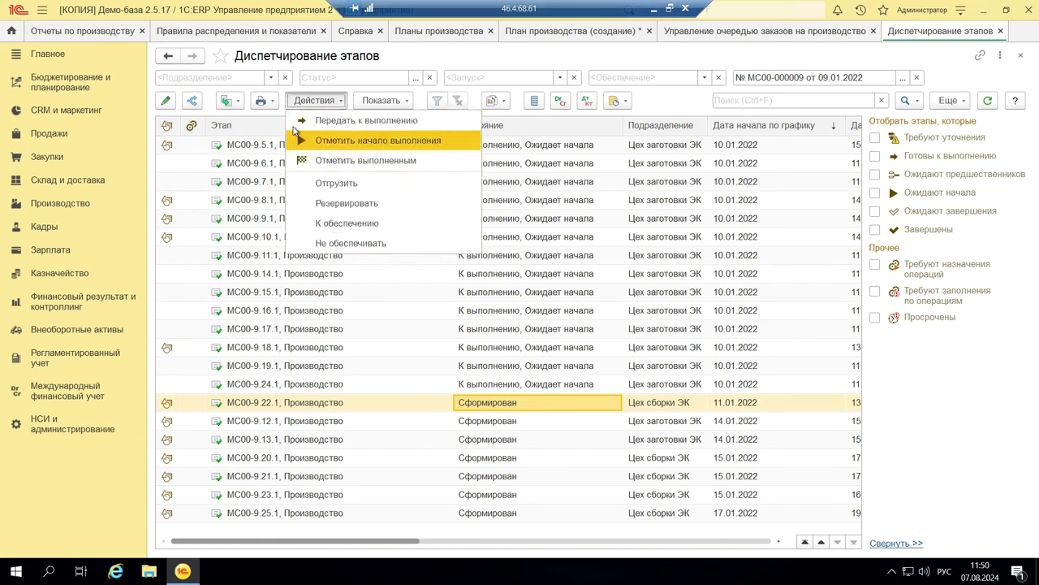
pyautogui.click(301, 122)
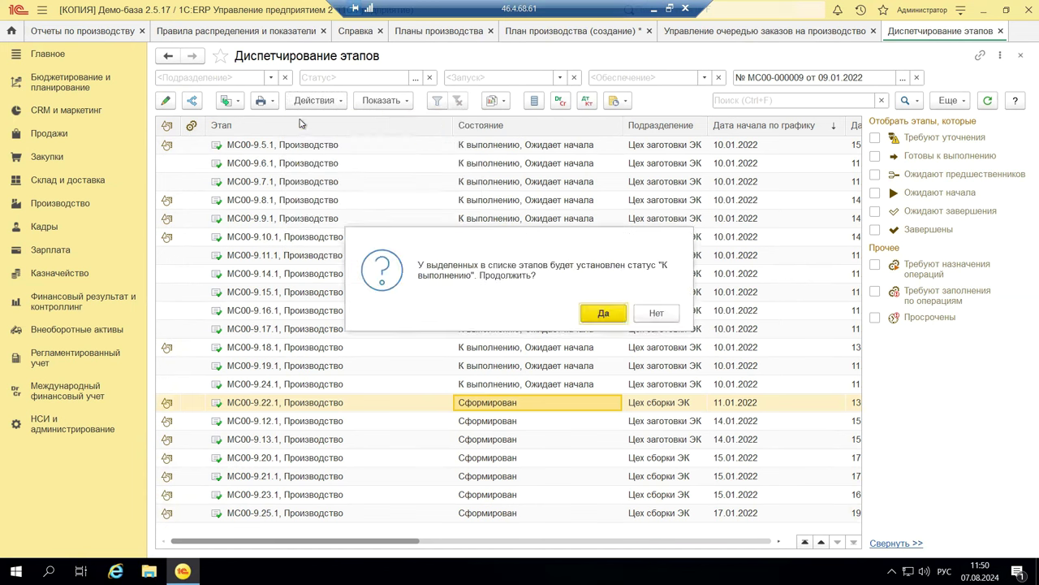
pyautogui.click(602, 314)
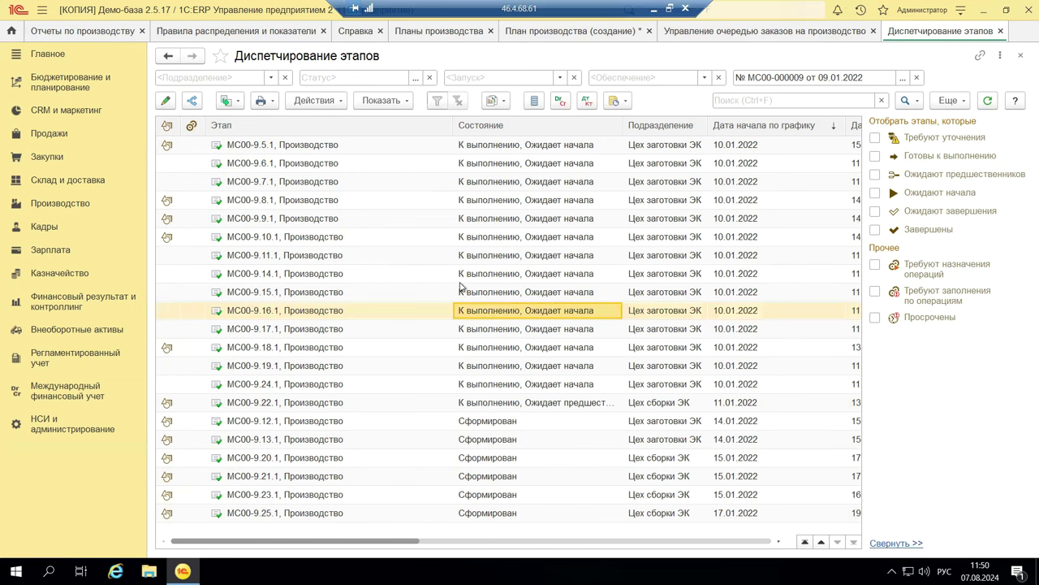
# Mark the start of execution of stage 9.16.1 with Бригада слесарей as performer, and check it with the Ожидают завершения filter, clearing it again
pyautogui.click(323, 105)
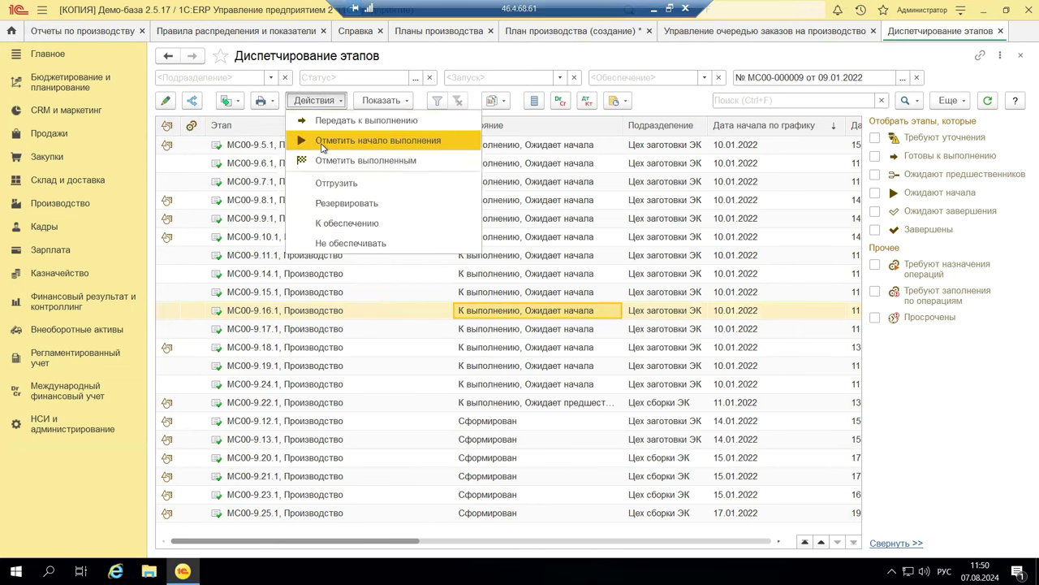
pyautogui.click(323, 144)
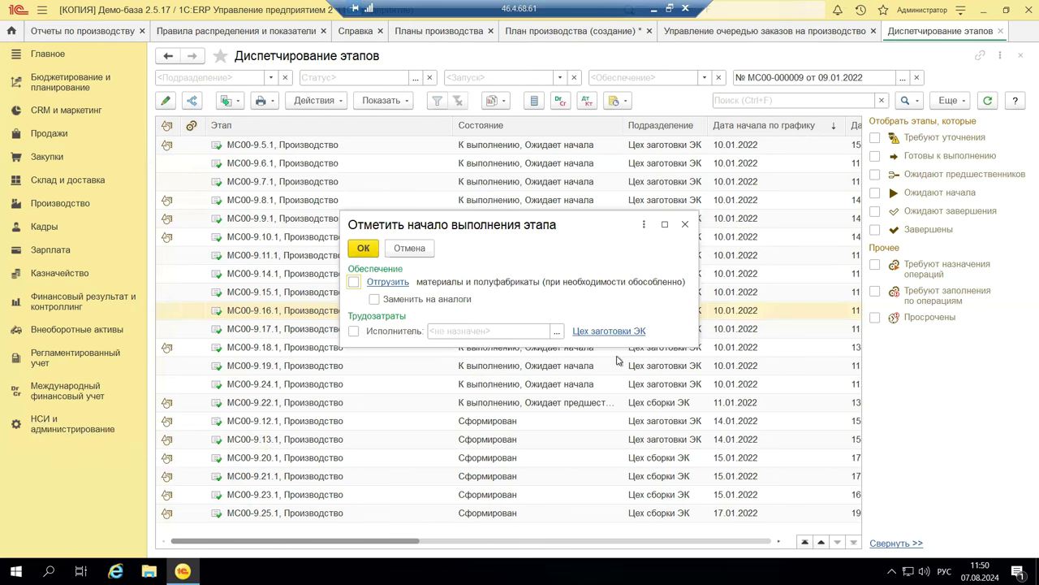
pyautogui.click(354, 331)
pyautogui.click(557, 332)
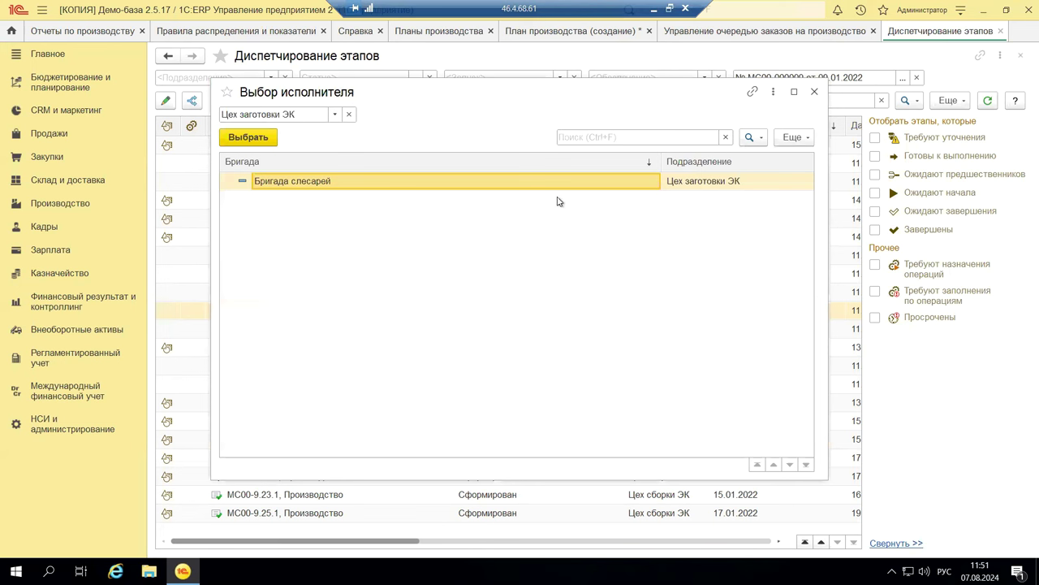
pyautogui.click(246, 138)
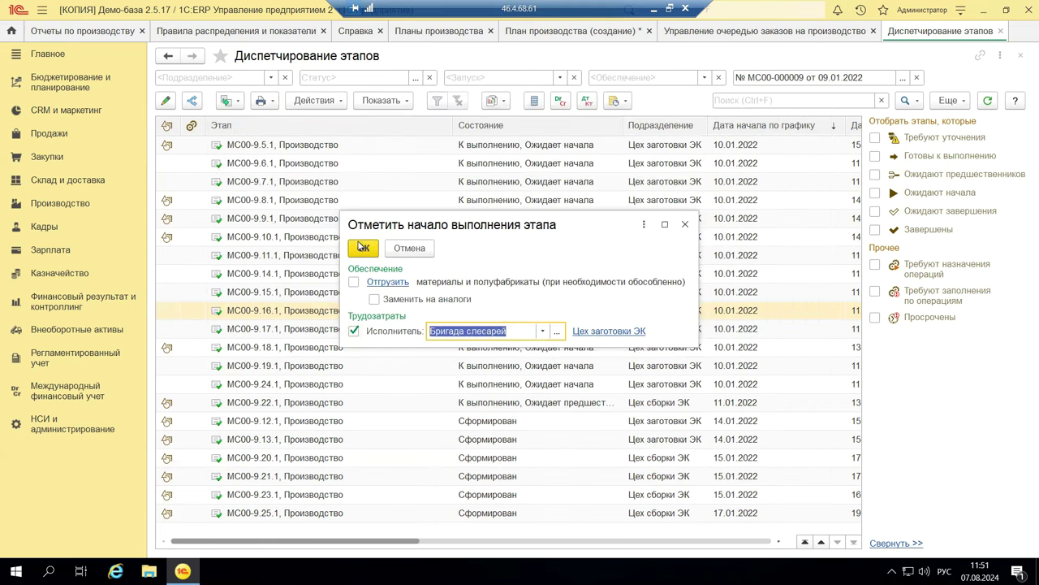
pyautogui.click(361, 247)
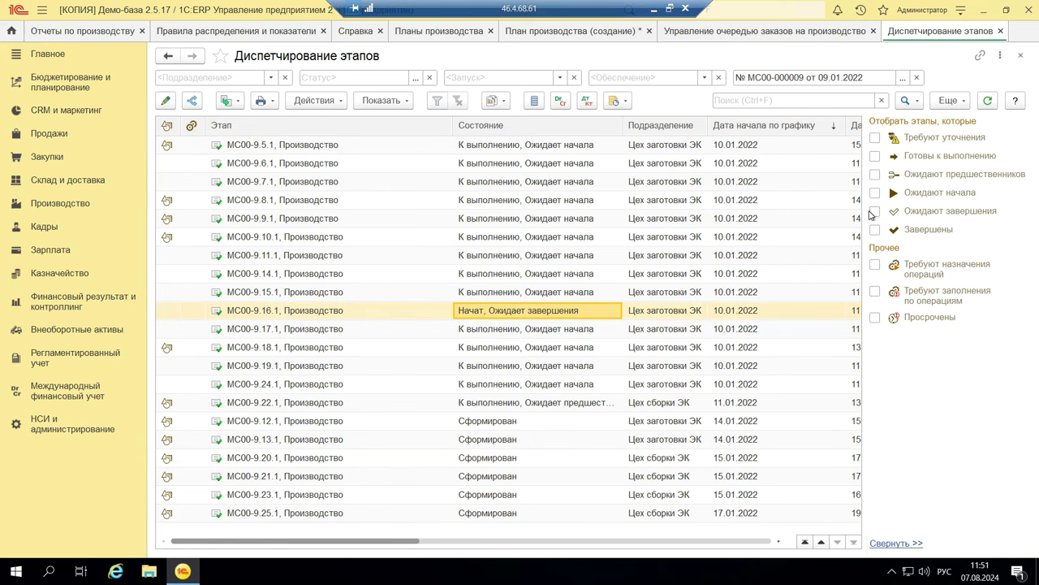
pyautogui.click(875, 212)
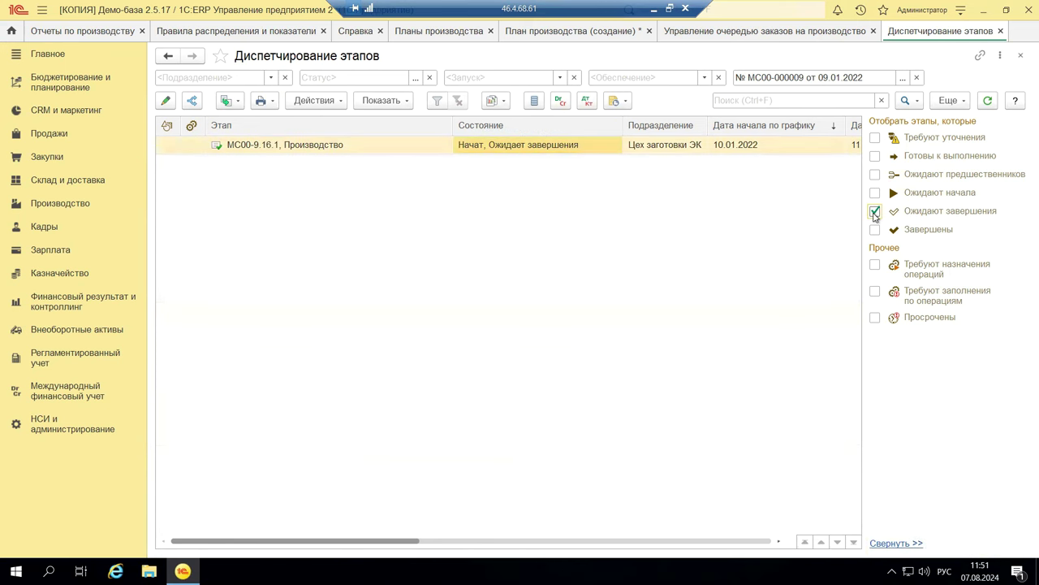
pyautogui.click(876, 213)
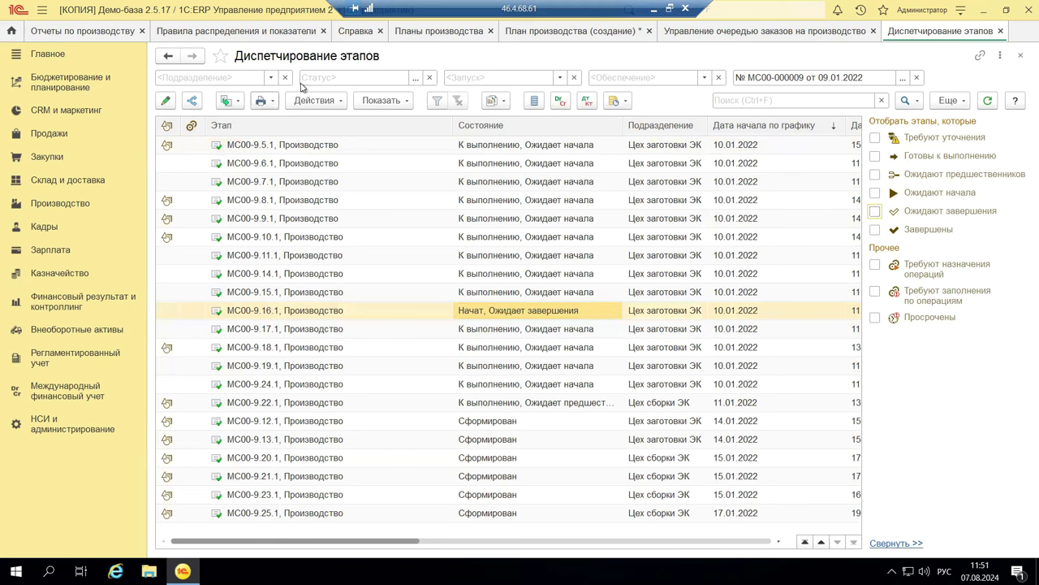
# Switch to the PowerPoint presentation and show slide 18 on stage execution and slide 19 on Отчеты по производству
pyautogui.click(652, 12)
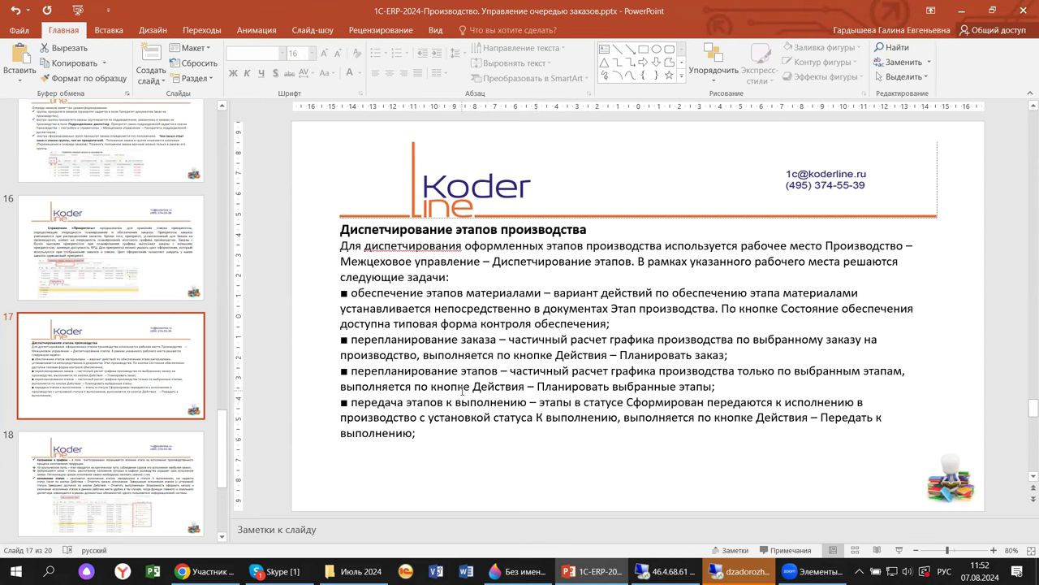
pyautogui.click(142, 469)
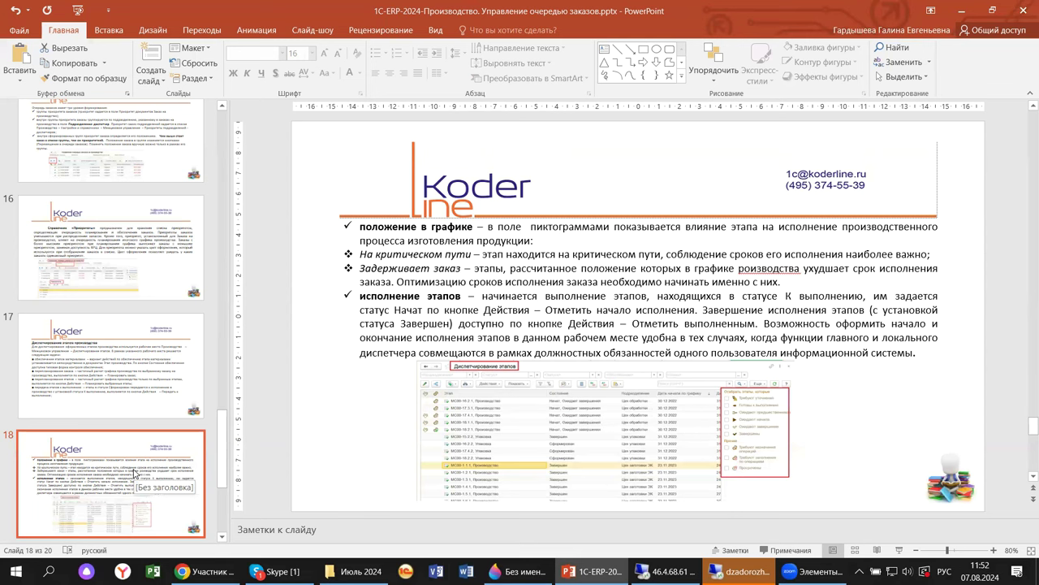
pyautogui.scroll(-3, 132, 479)
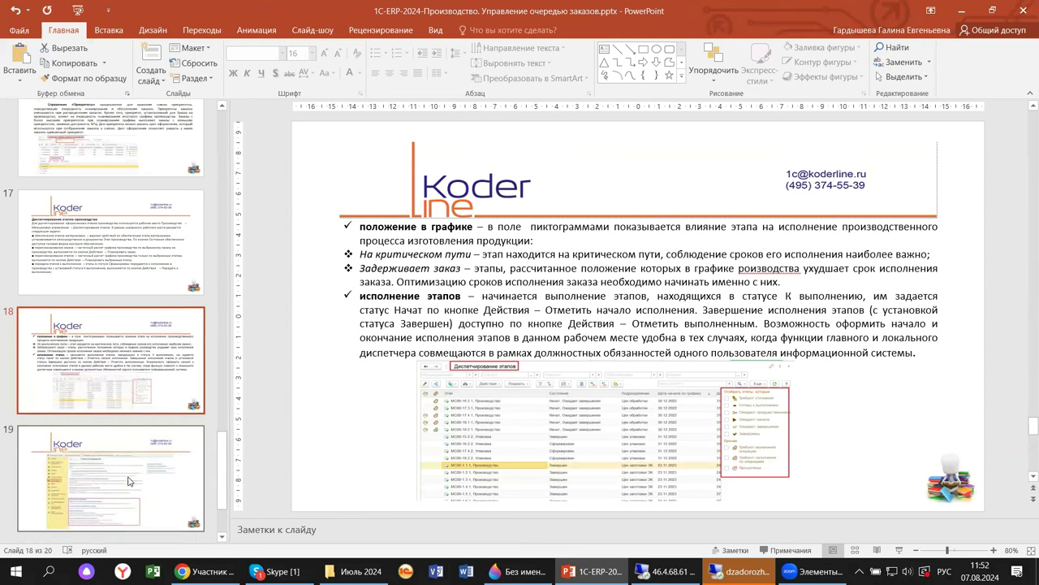
pyautogui.scroll(-2, 127, 481)
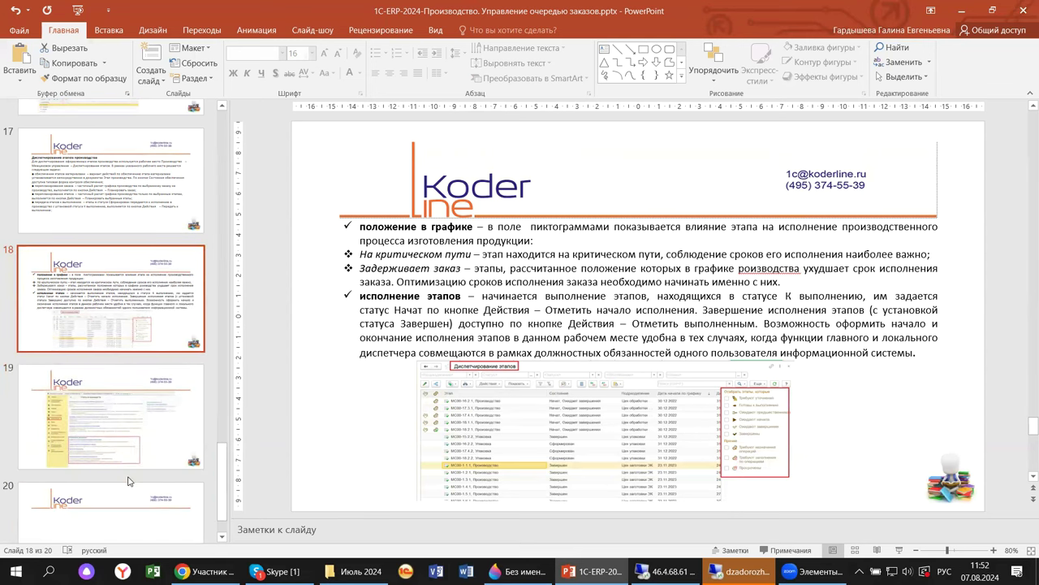
pyautogui.click(99, 428)
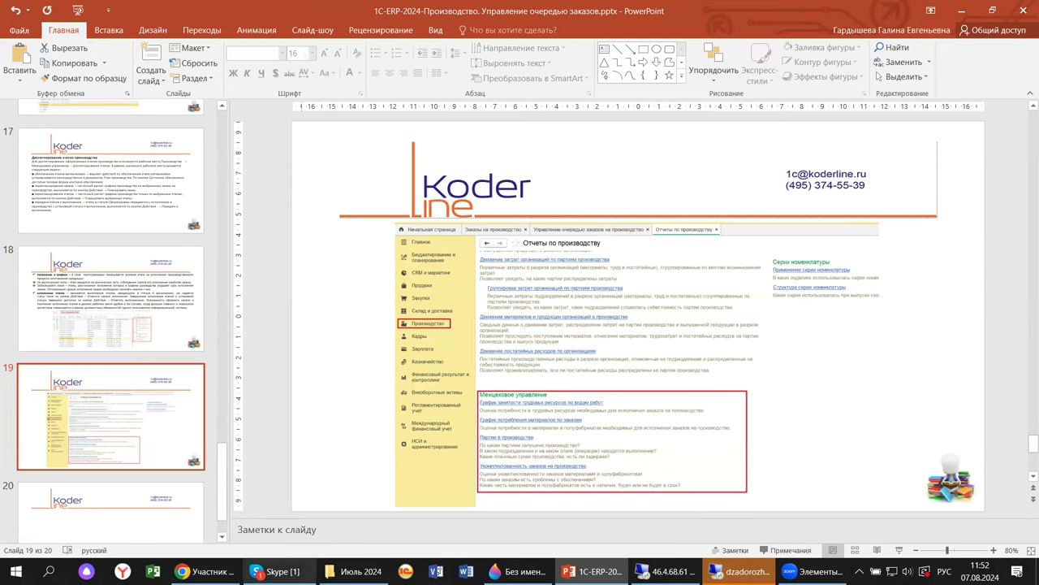
# Switch to 1C:ERP, open Управление очередью заказов in the Производство section and examine the actions available for the order dated 09.01.2022
pyautogui.click(665, 571)
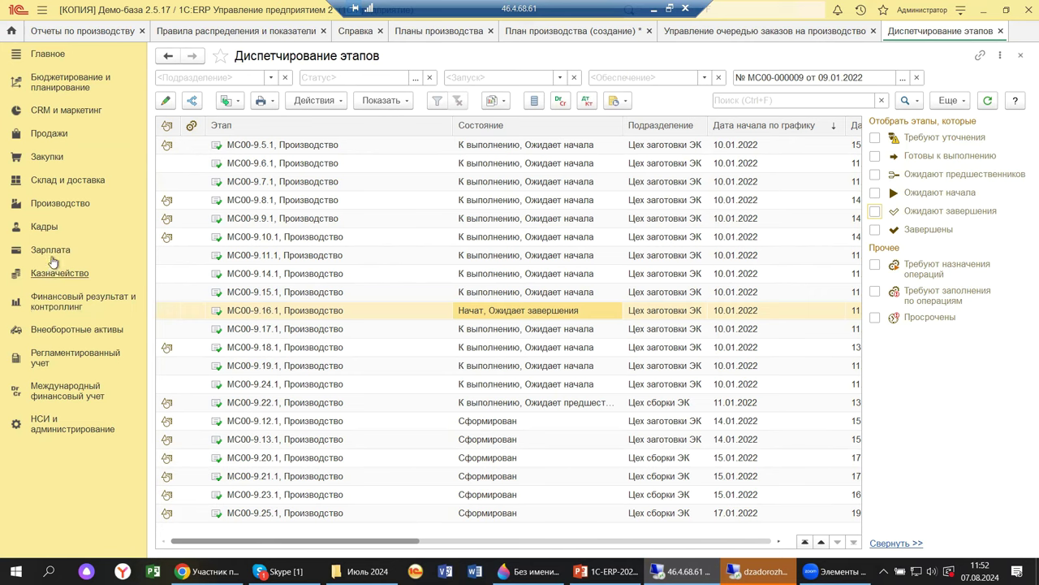
pyautogui.click(52, 203)
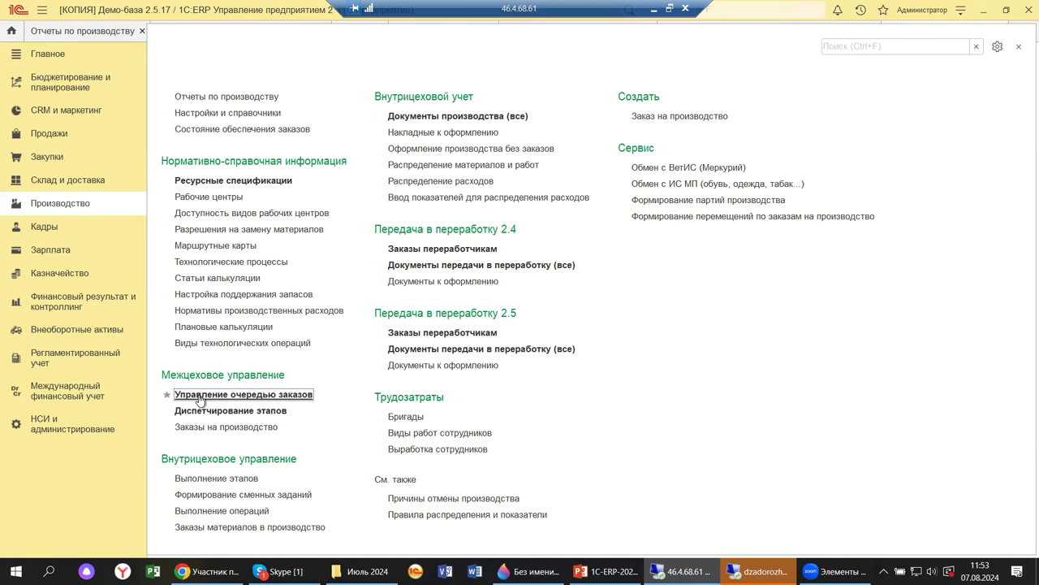
pyautogui.click(200, 394)
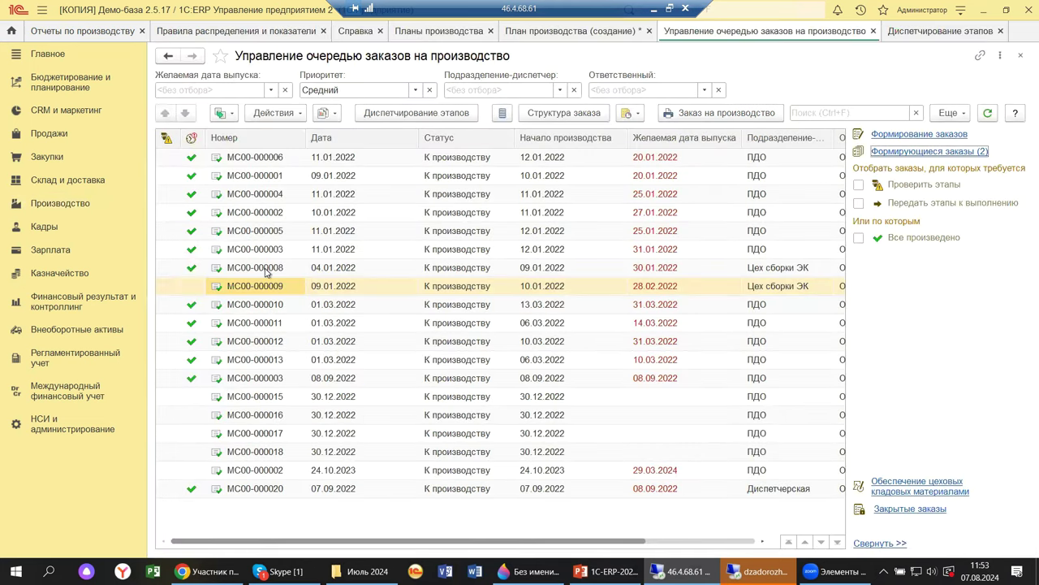
pyautogui.click(293, 114)
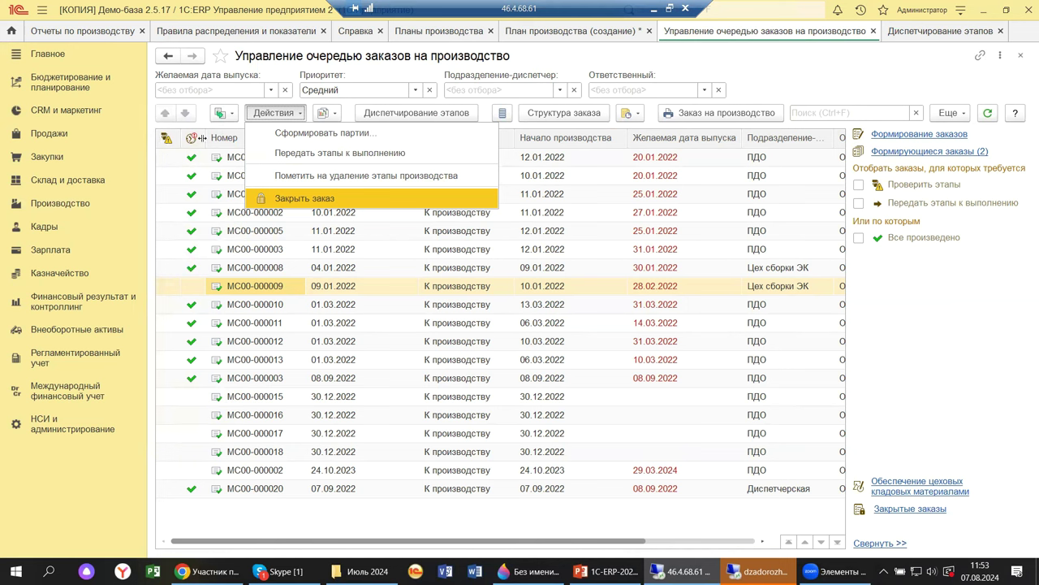
pyautogui.click(169, 141)
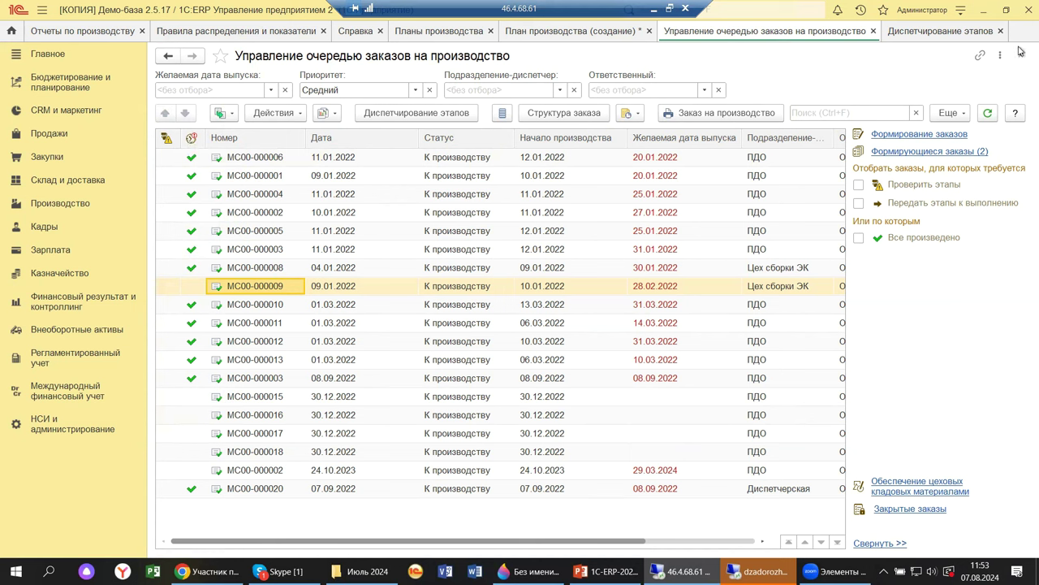
# Review the stages of the order dated 09.01.2022 in Диспетчирование этапов and close the stage list
pyautogui.click(413, 116)
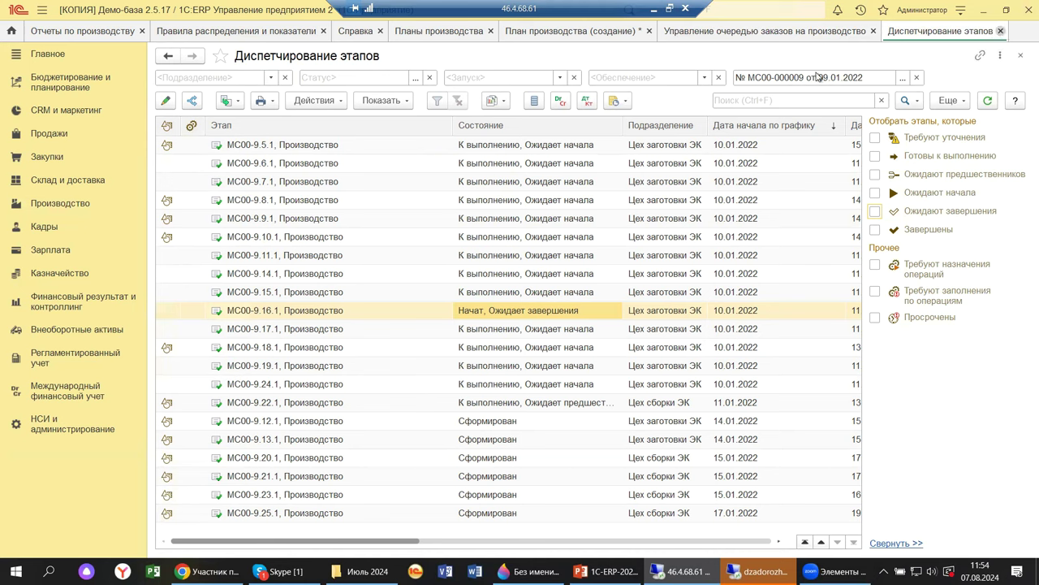
pyautogui.press('Escape')
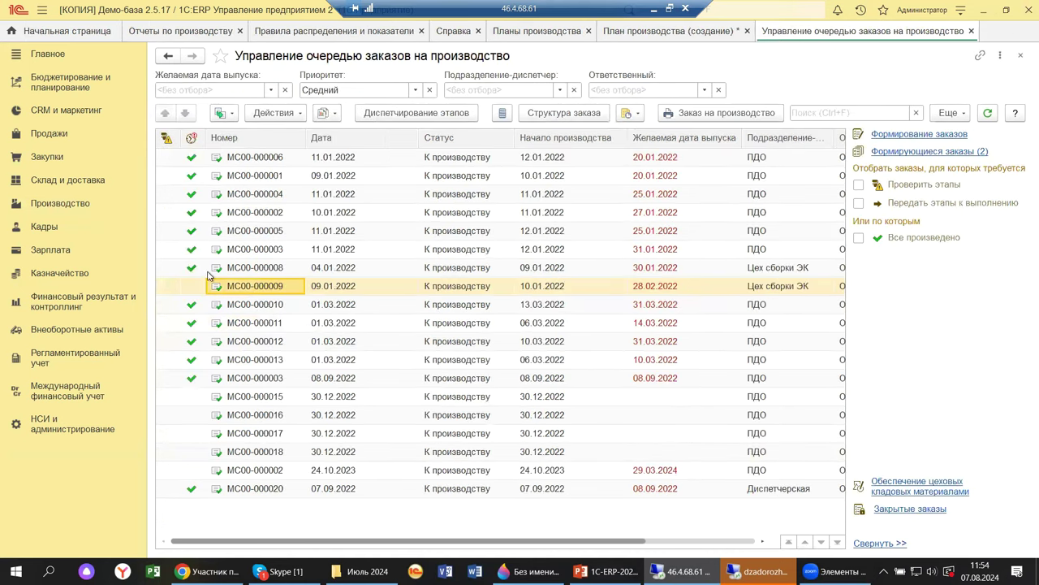
# Open Отчеты по производству in the Производство section and examine the available reports through the Межцеховое управление group
pyautogui.click(47, 204)
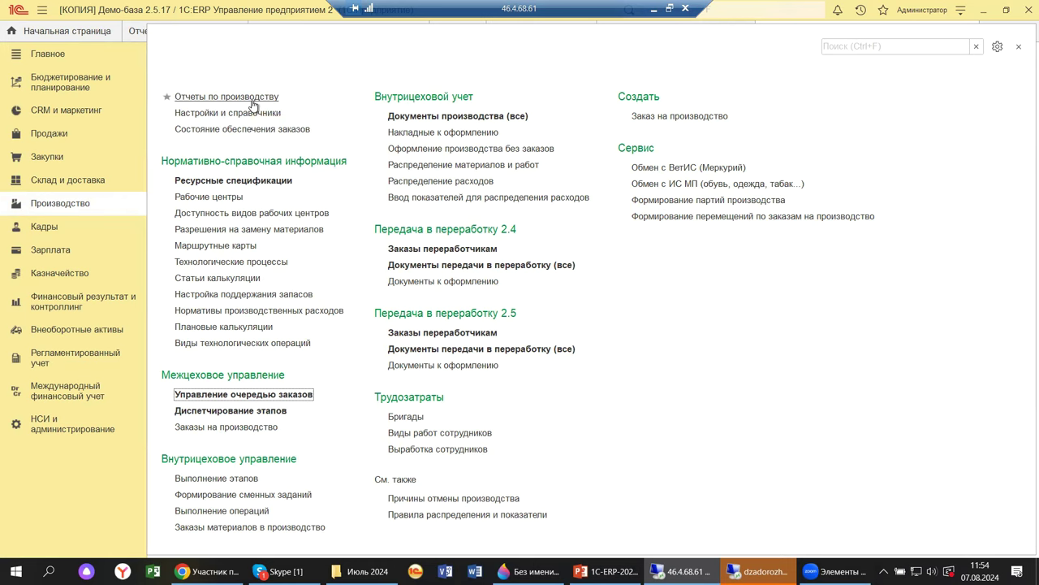
pyautogui.click(243, 98)
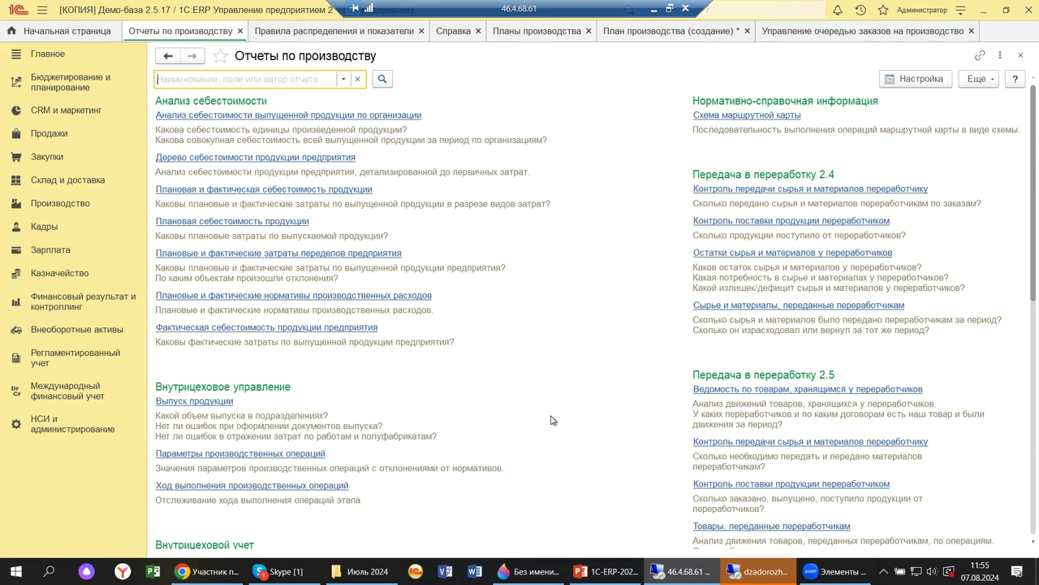
pyautogui.scroll(-3, 552, 420)
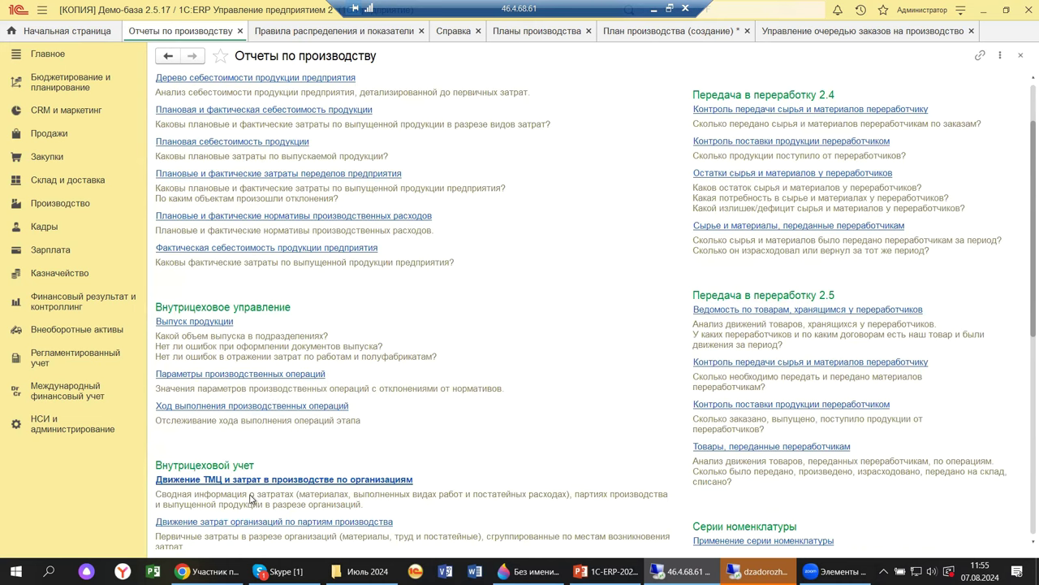
pyautogui.scroll(-15, 459, 317)
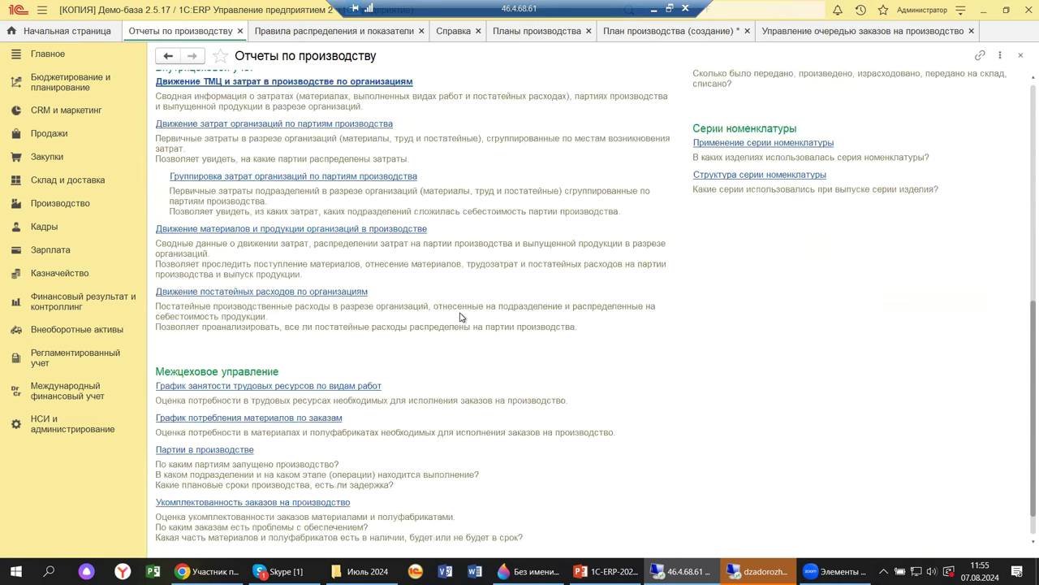
pyautogui.scroll(3, 459, 317)
pyautogui.scroll(-4, 460, 317)
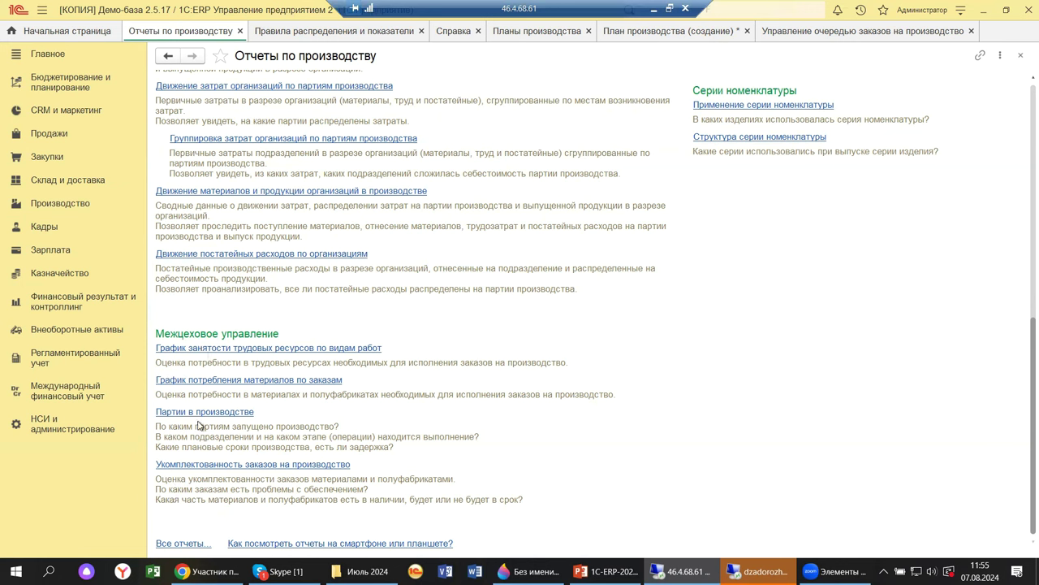
# Generate График потребления материалов по заказам for 2024, regenerate it for 01.01.2023 - 31.12.2024, and close the report
pyautogui.click(178, 382)
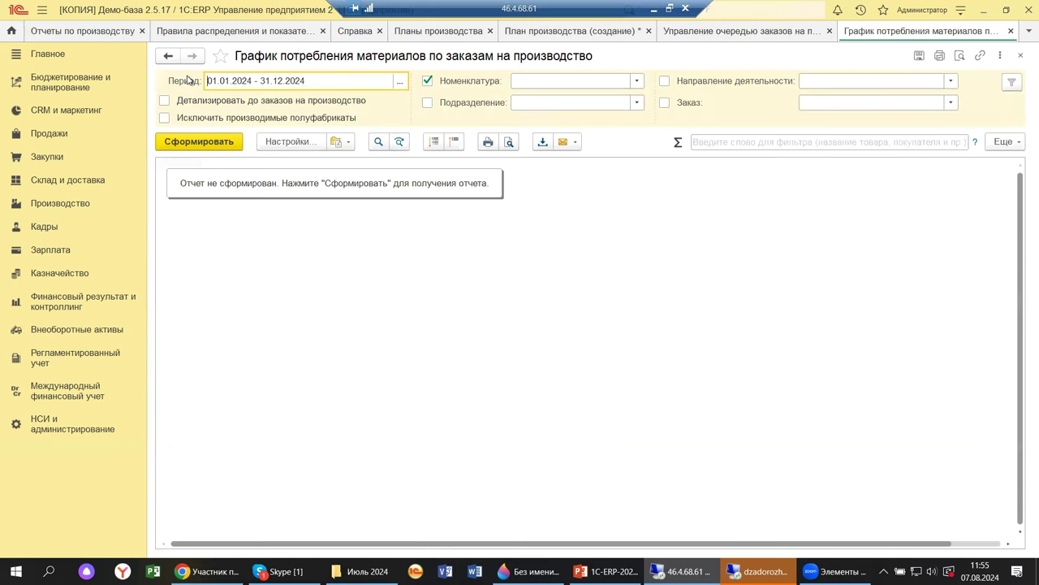
pyautogui.click(185, 144)
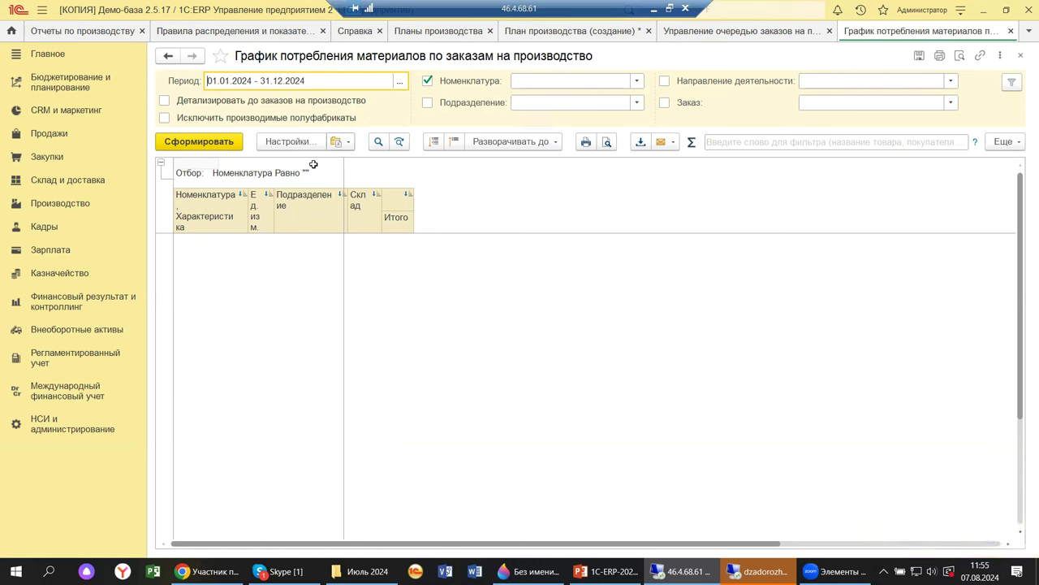
pyautogui.click(400, 82)
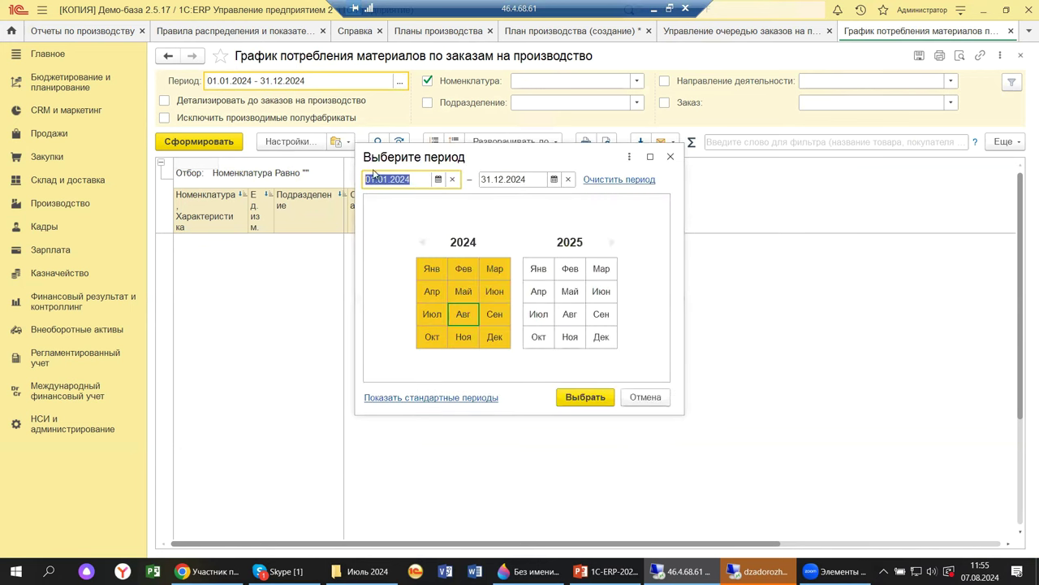
pyautogui.click(437, 179)
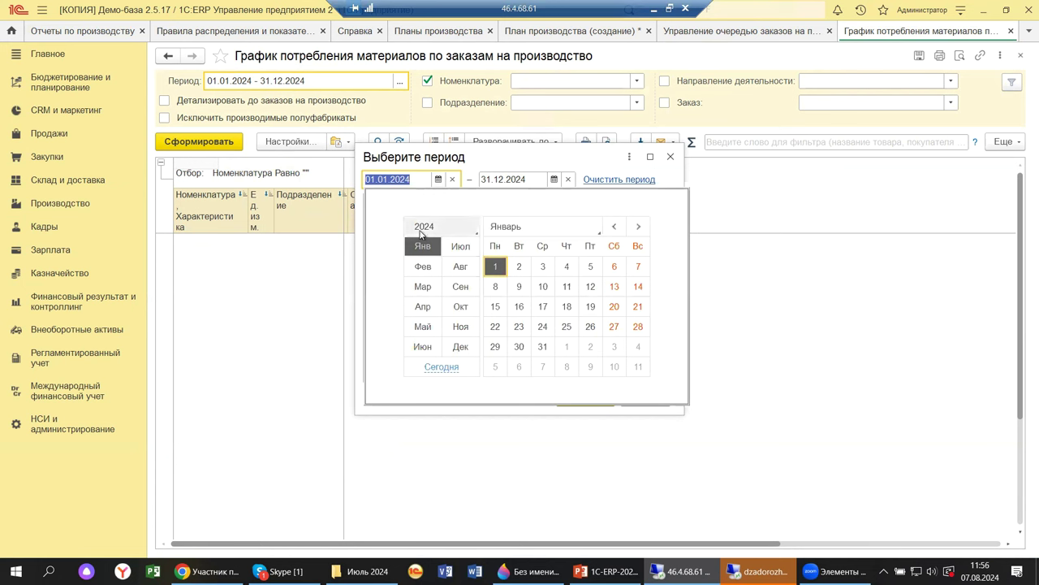
pyautogui.click(422, 227)
pyautogui.click(428, 206)
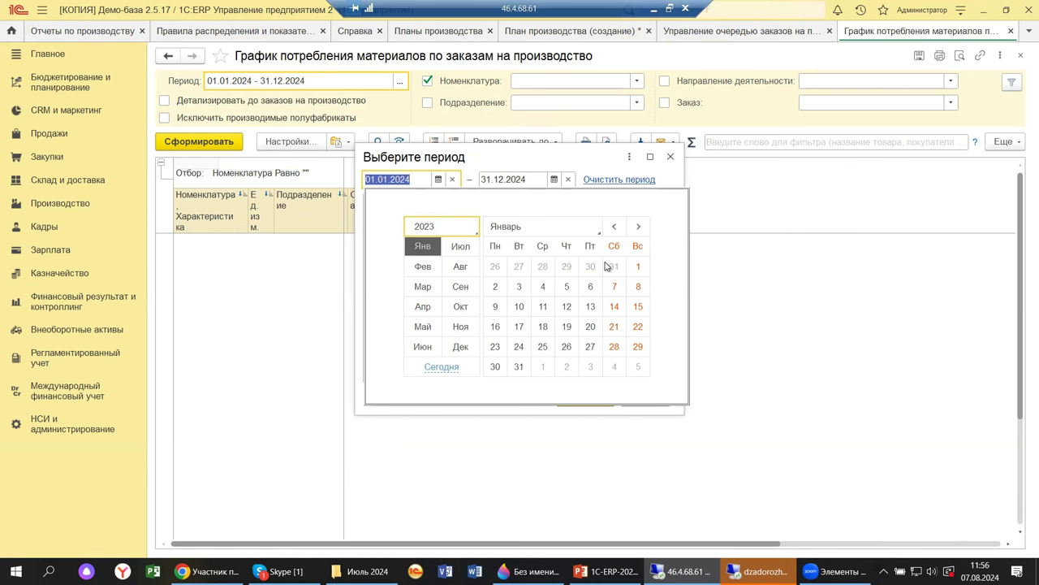
pyautogui.click(642, 266)
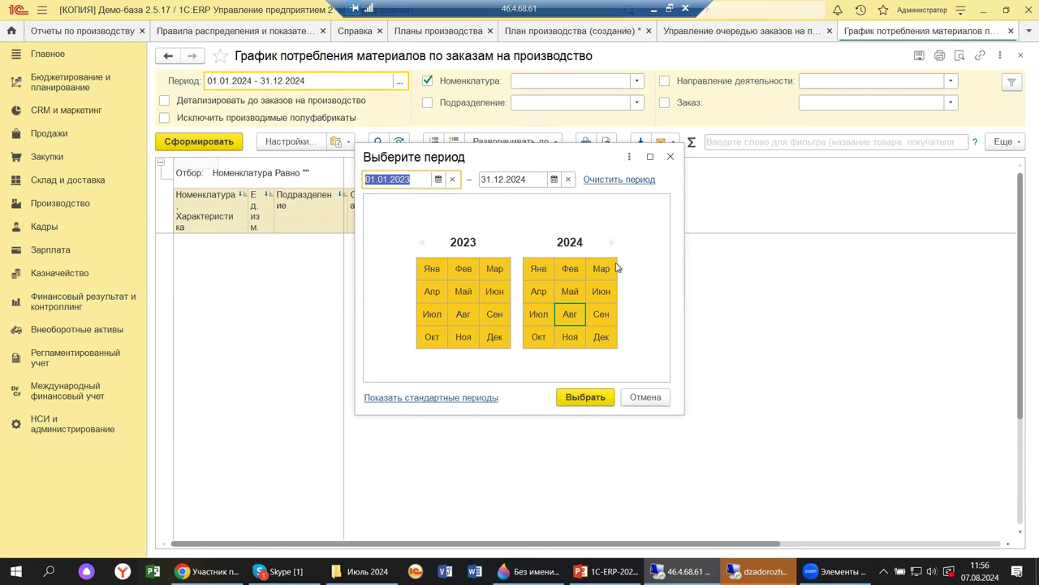
pyautogui.click(572, 398)
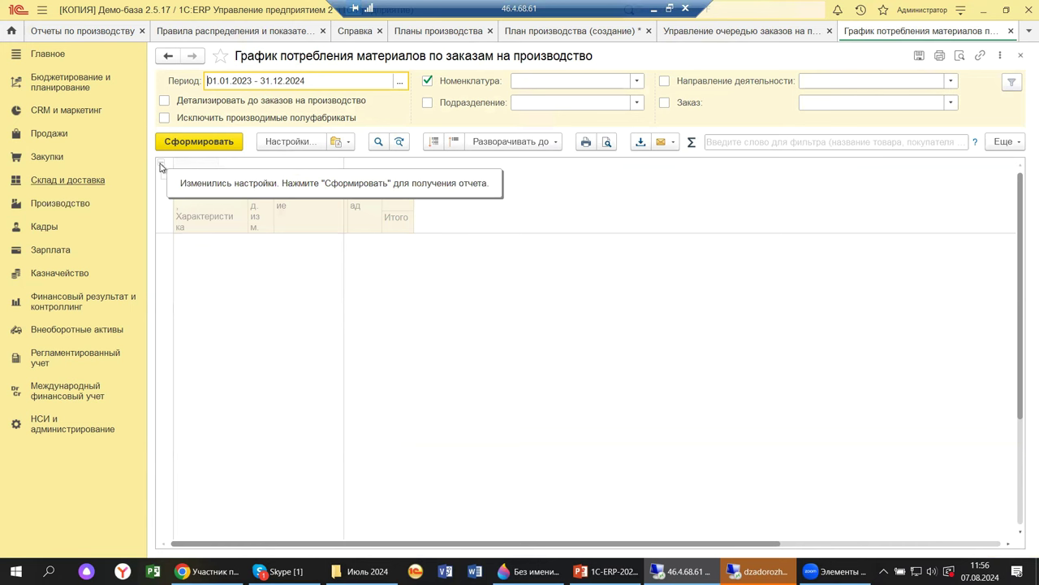
pyautogui.click(180, 143)
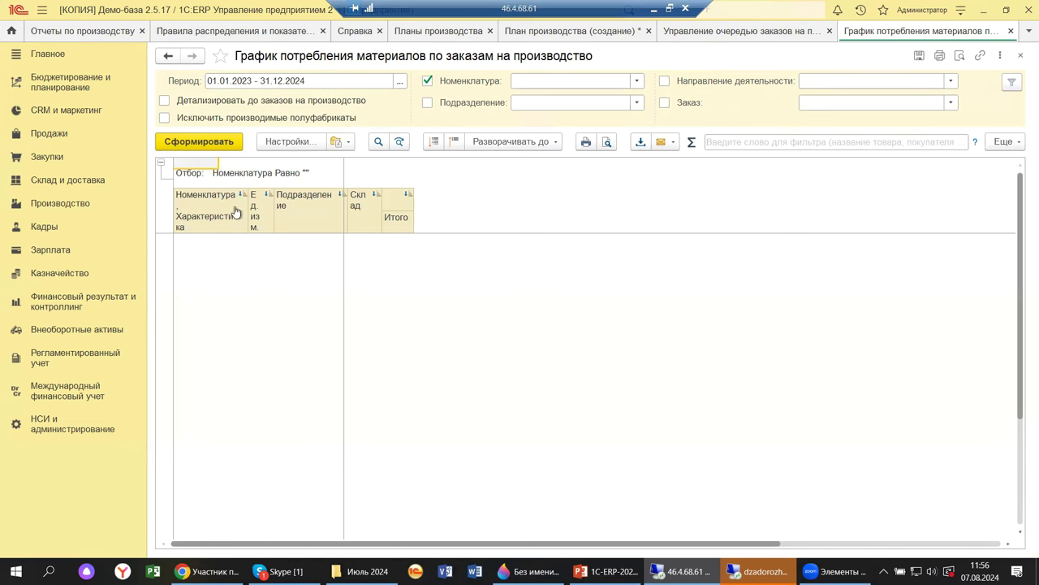
pyautogui.click(1022, 55)
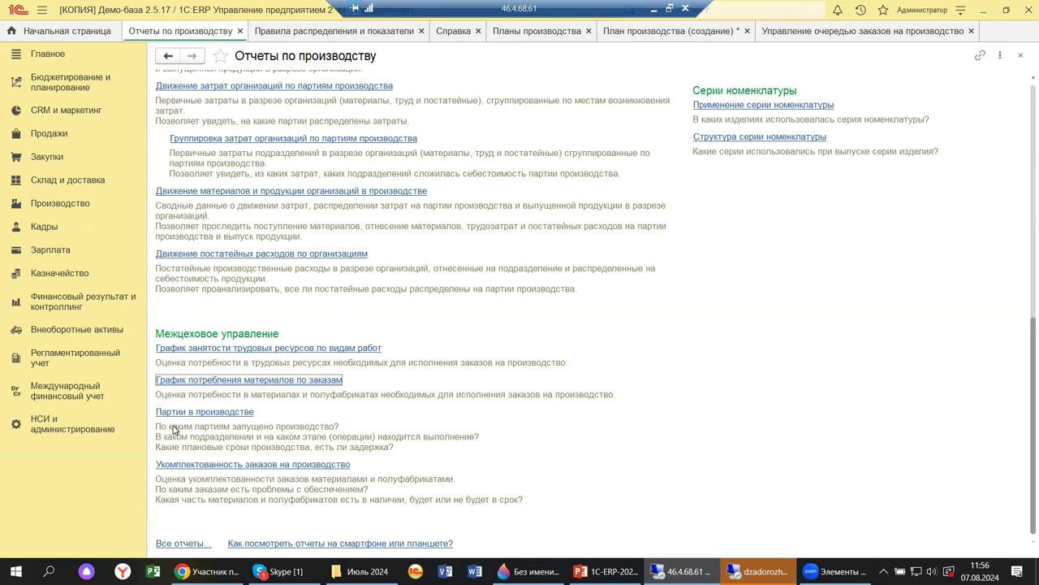
# From the list of all reports, open the settings of Движение затрат организаций по партиям производства and show its Разделы assignments
pyautogui.click(188, 546)
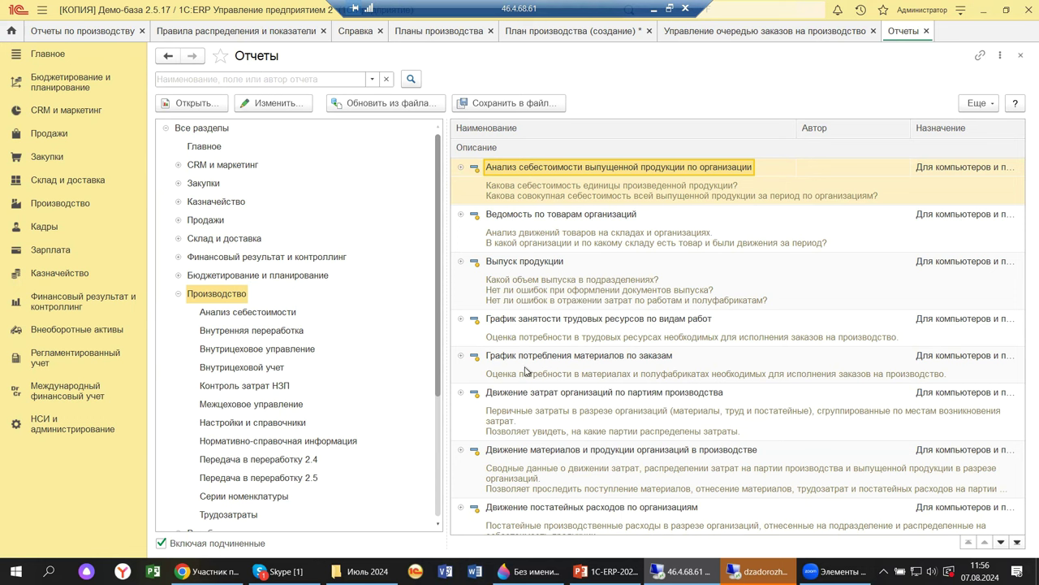
pyautogui.click(507, 420)
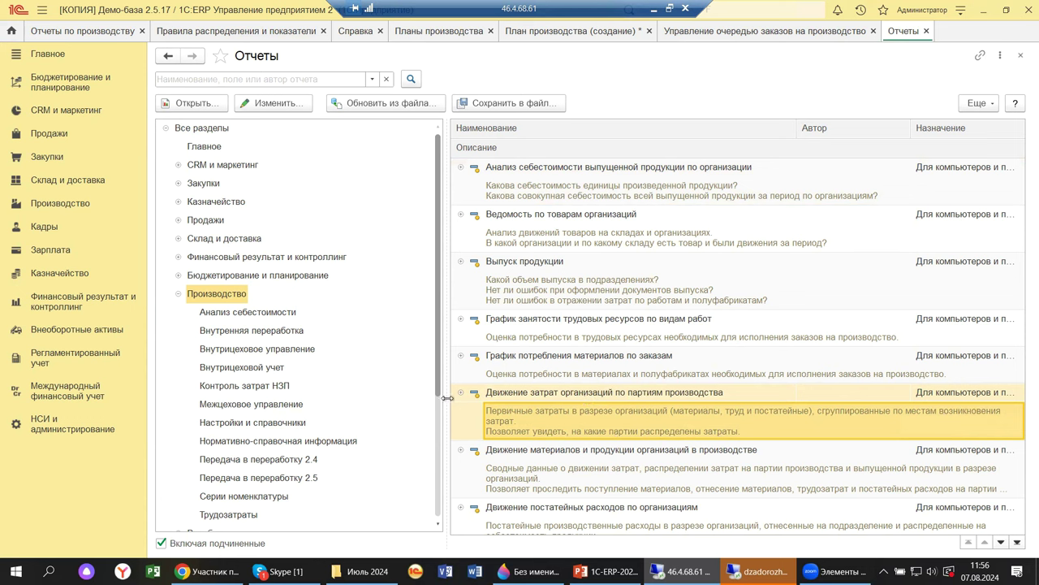
pyautogui.click(274, 104)
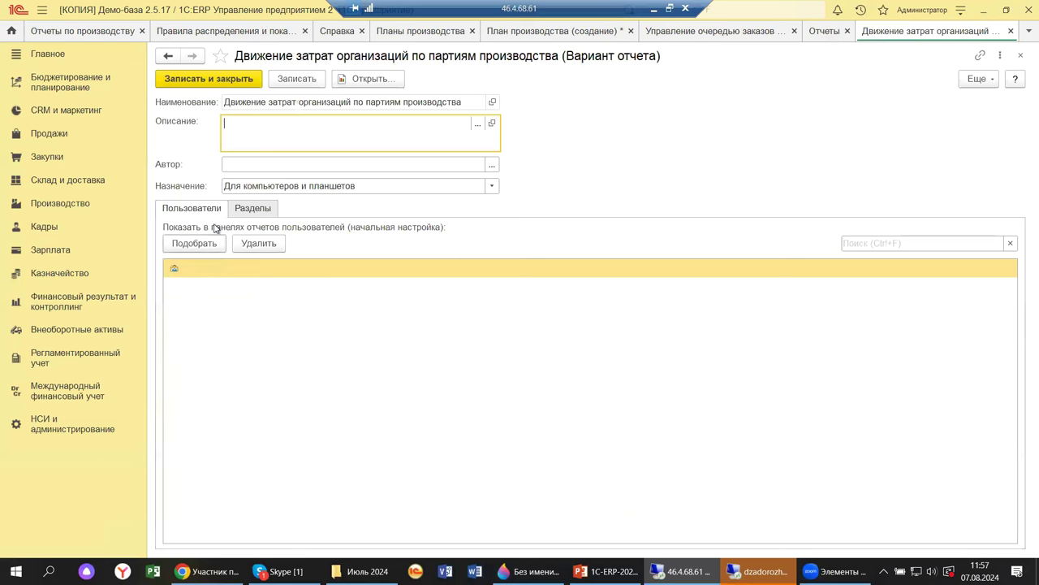
pyautogui.click(238, 211)
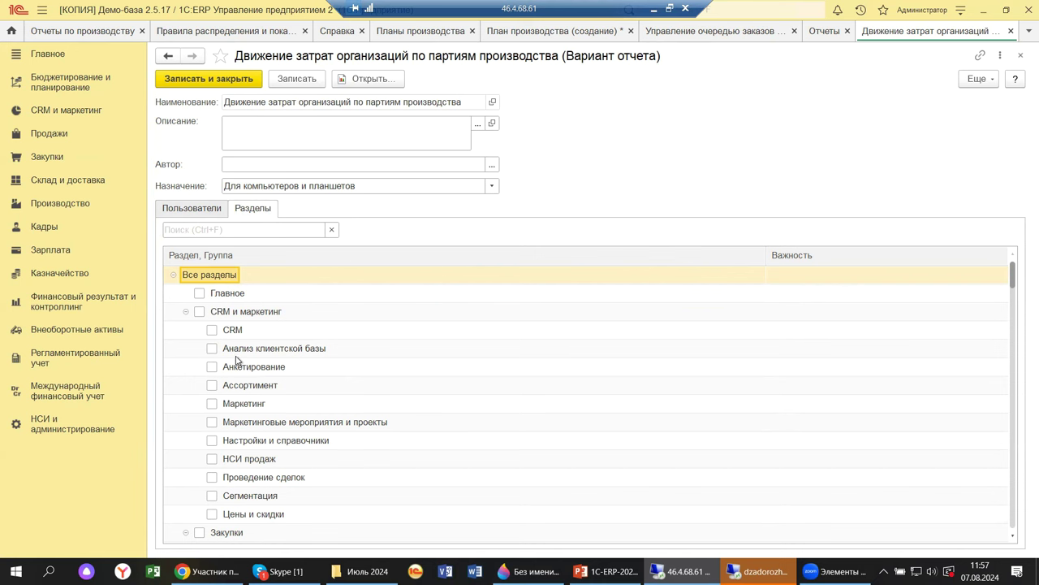
# Try assigning the report variant to the Производство section, discard the change and close the report lists
pyautogui.scroll(-3, 250, 375)
pyautogui.scroll(-3, 264, 387)
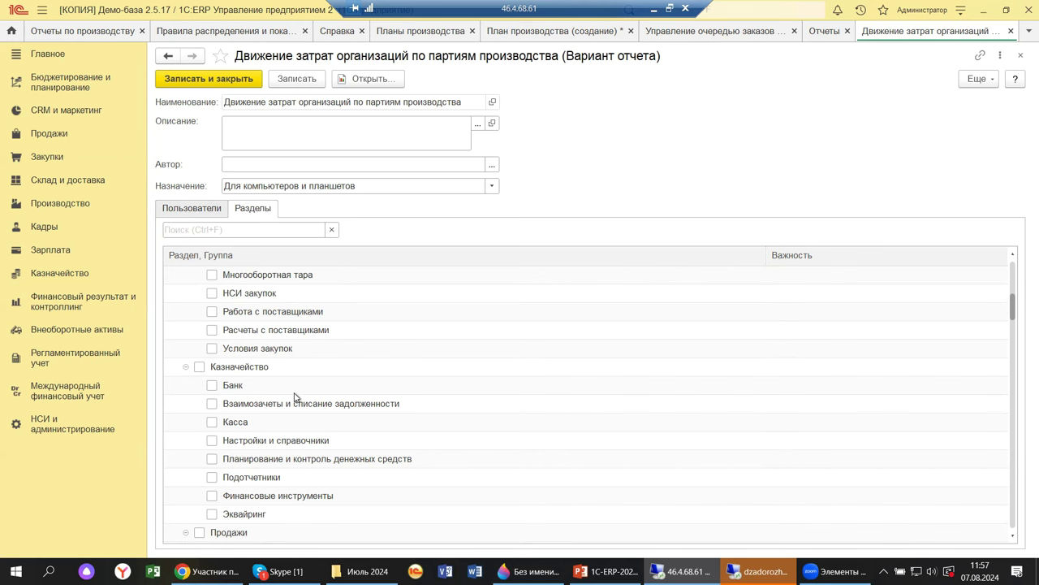
pyautogui.scroll(-3, 257, 401)
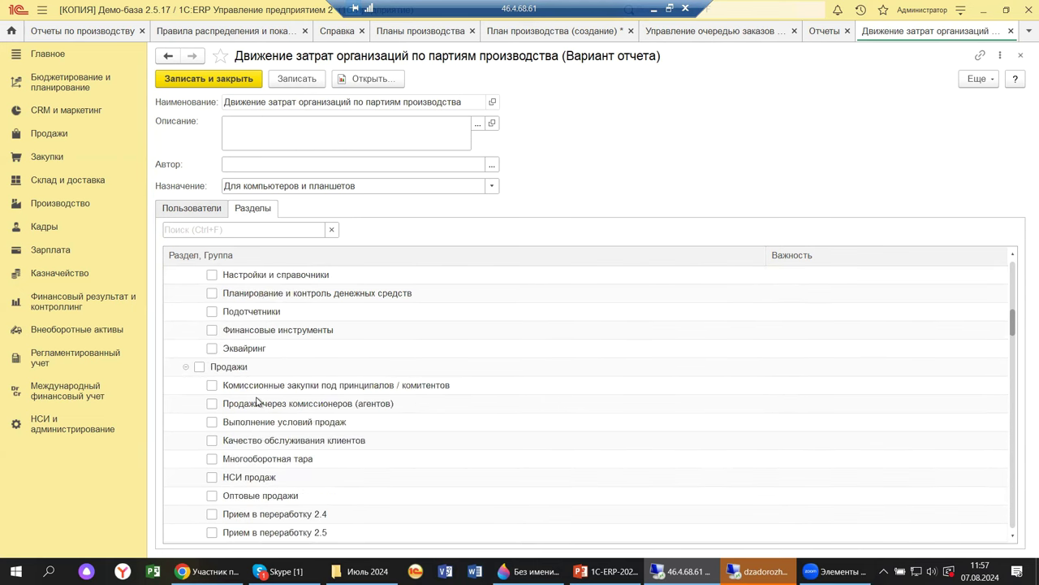
pyautogui.scroll(-9, 258, 402)
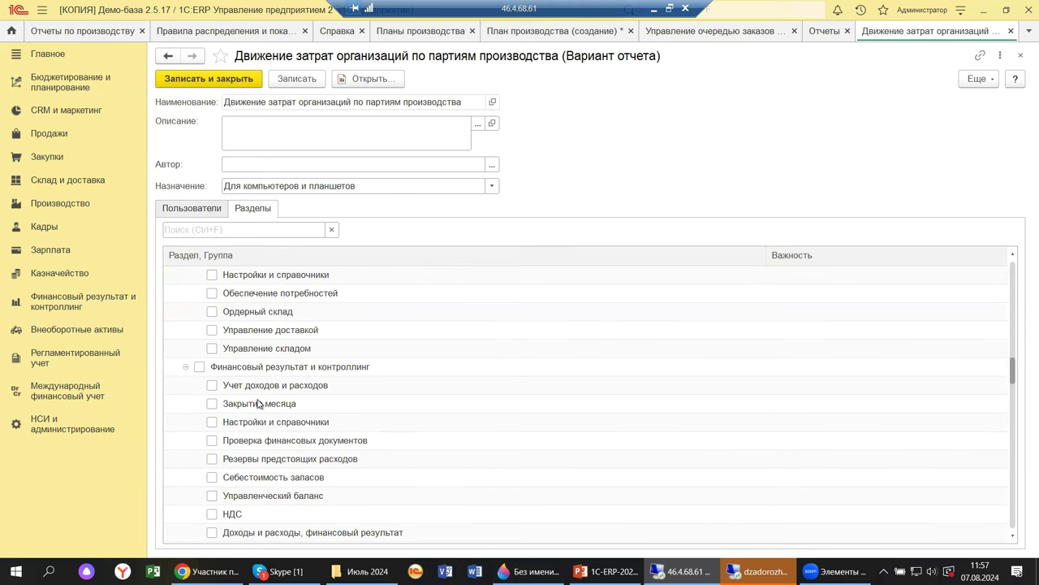
pyautogui.scroll(-4, 258, 403)
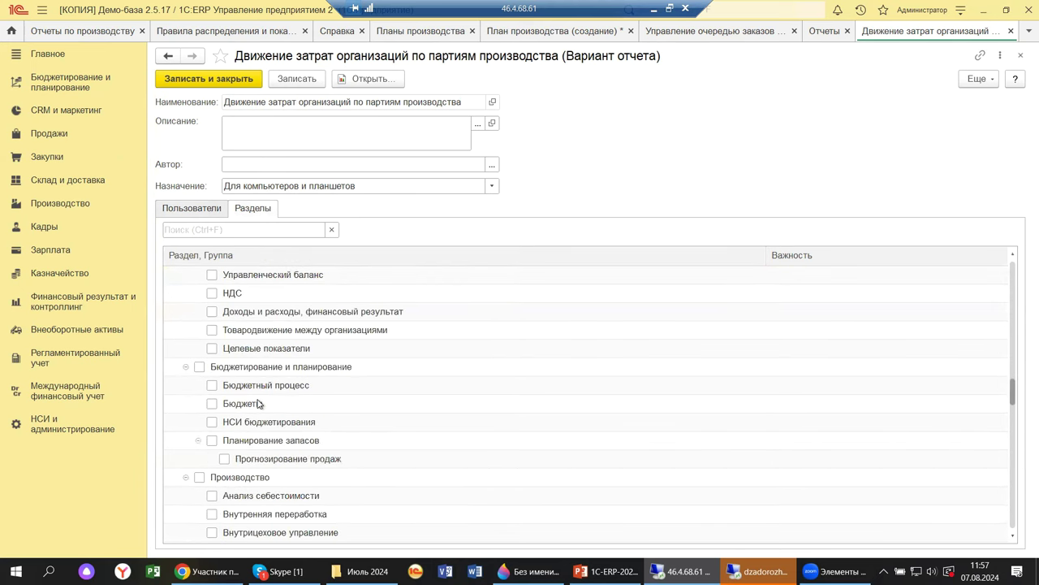
pyautogui.click(199, 477)
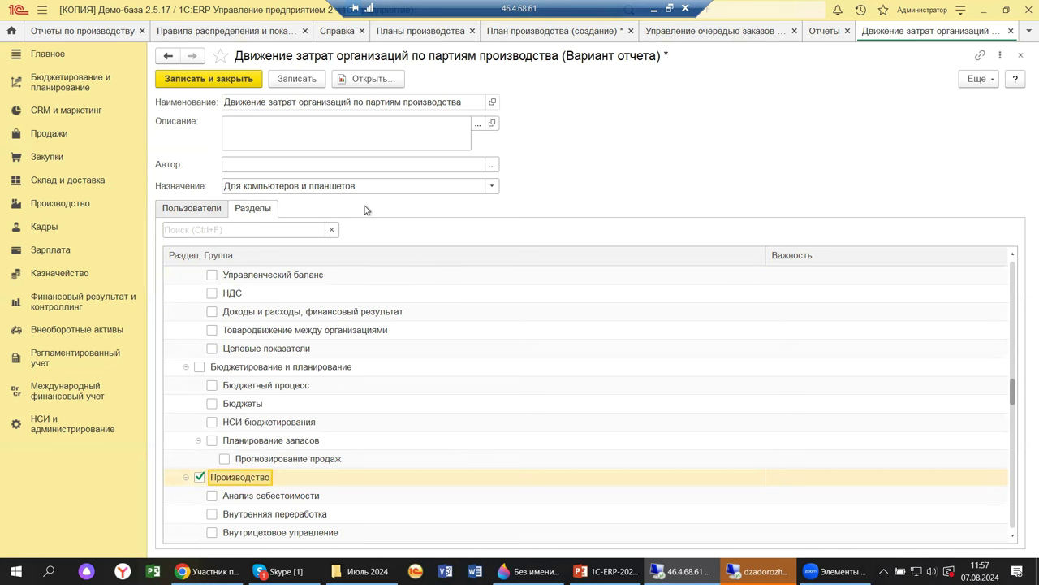
pyautogui.click(1021, 54)
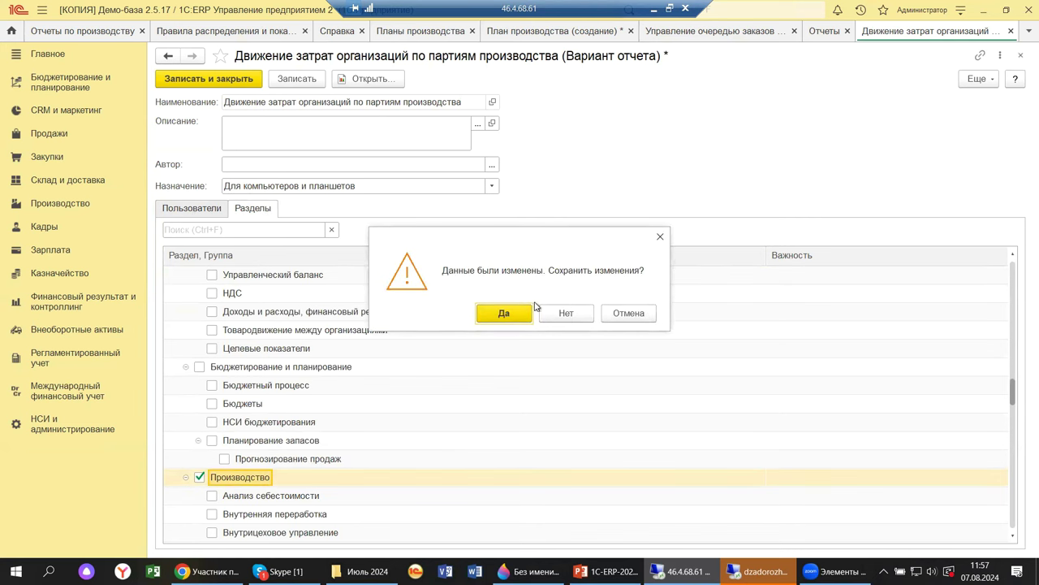
pyautogui.click(566, 316)
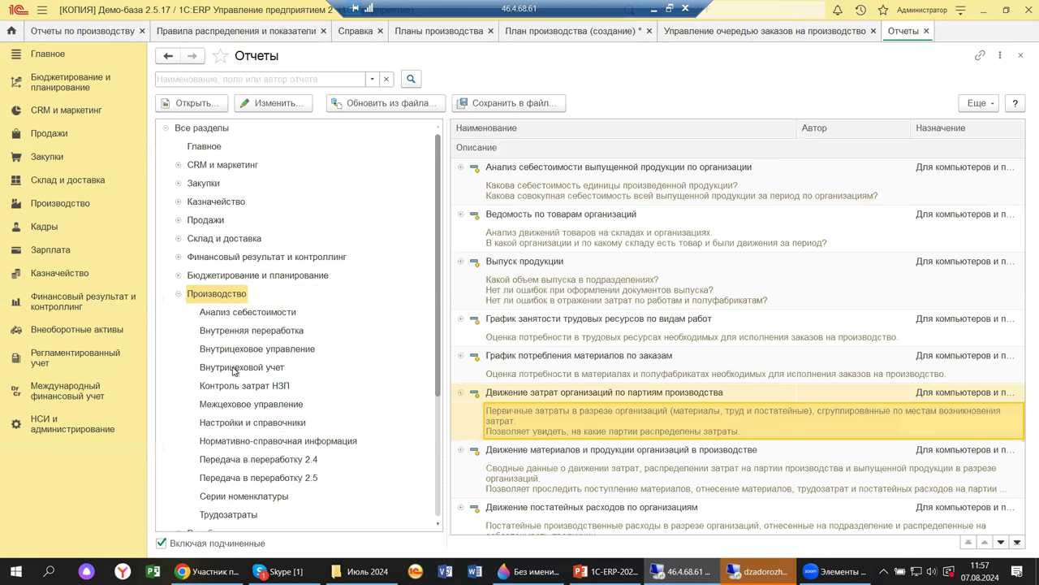
pyautogui.click(1021, 55)
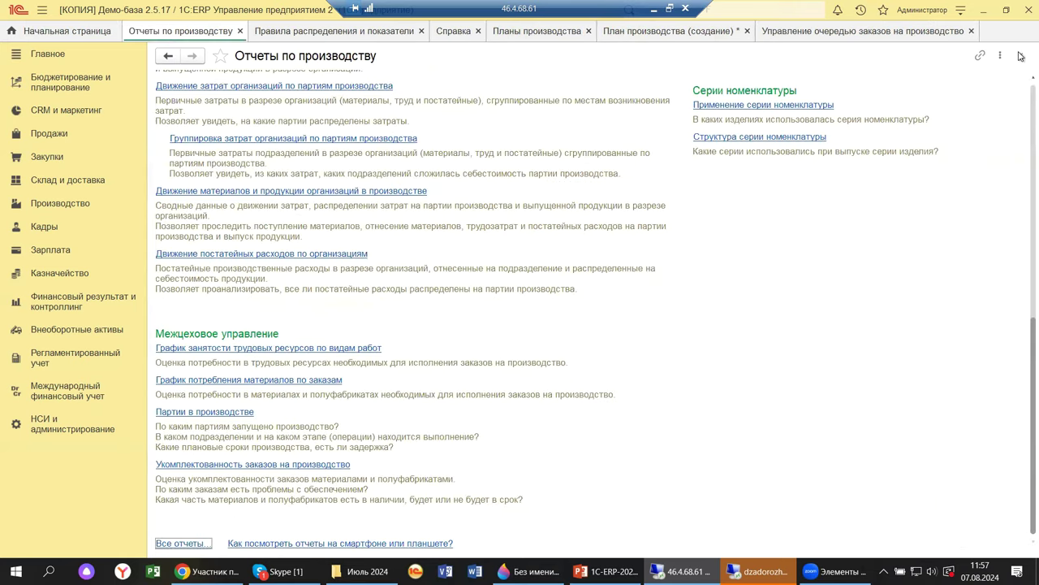
pyautogui.click(1021, 56)
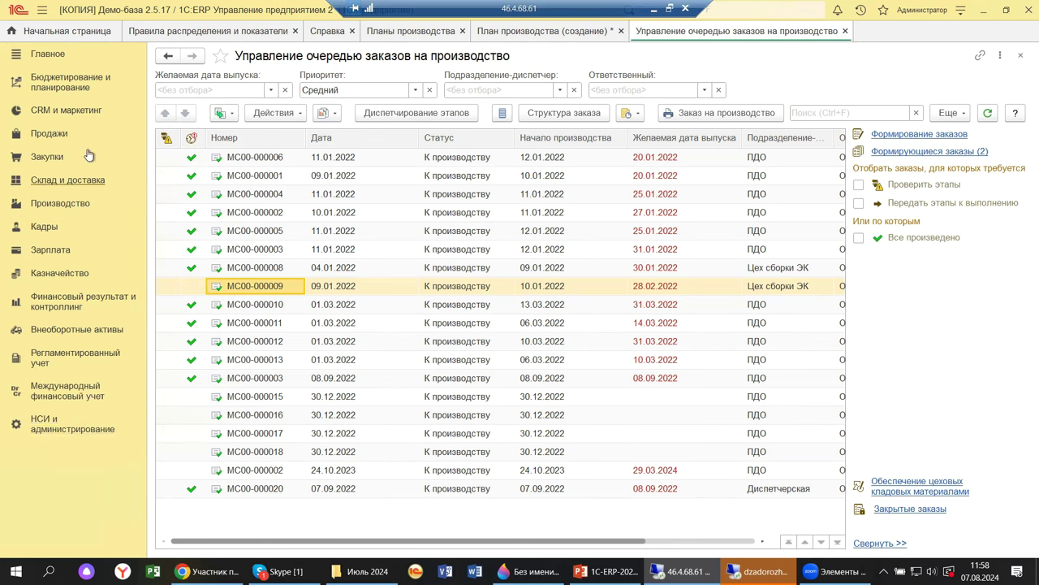
# Open Формирование партий производства from the Производство section, review its selection parameters and close it
pyautogui.click(57, 203)
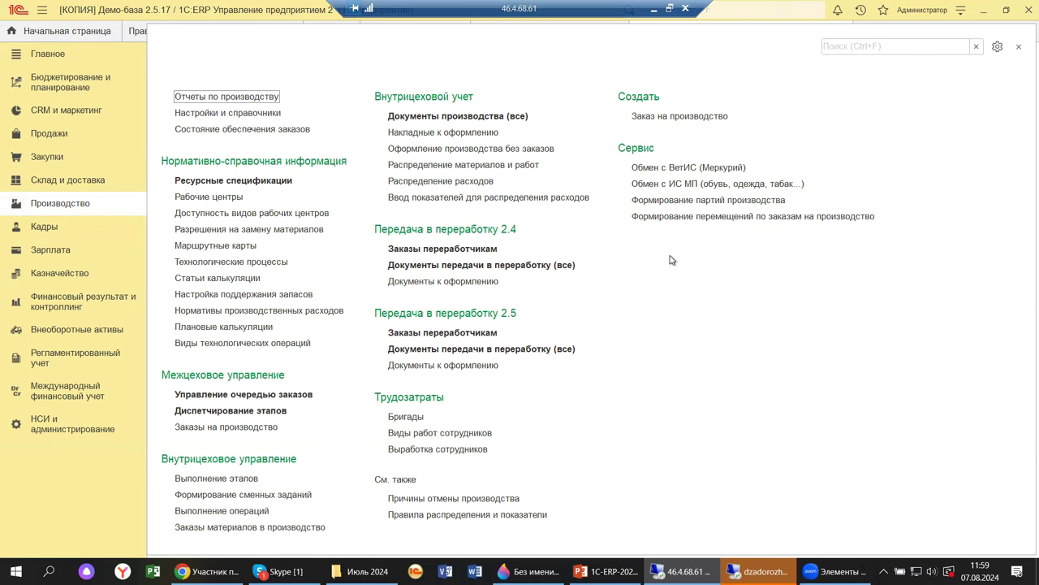
pyautogui.click(657, 200)
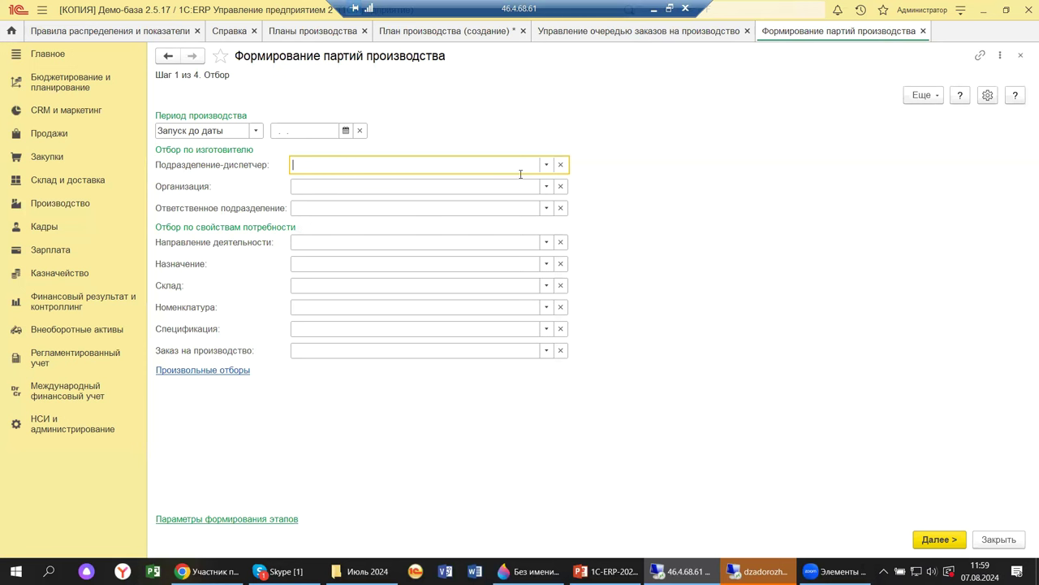
pyautogui.click(1018, 55)
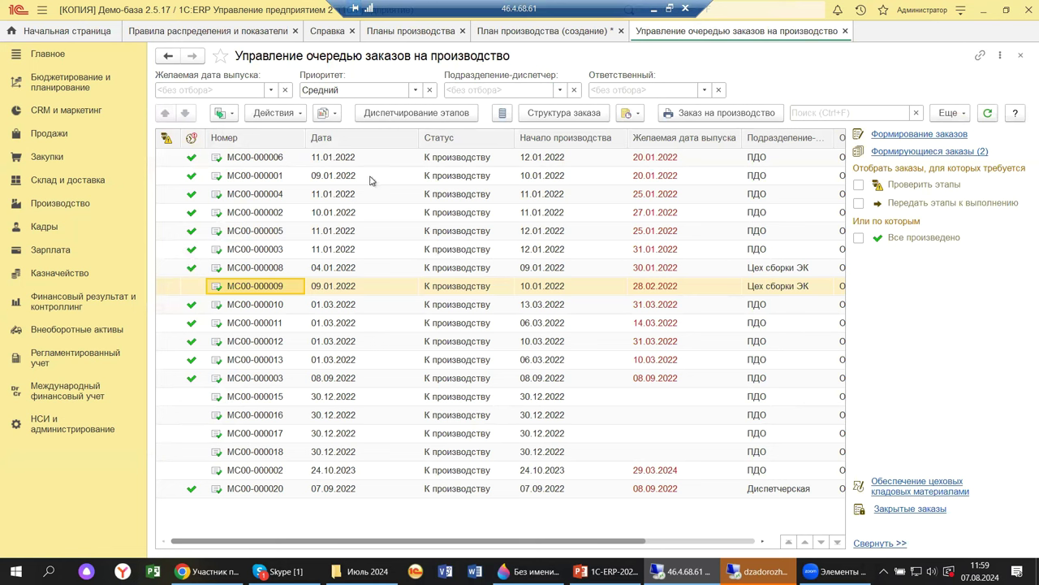
# Open Причины отмены производства from the Производство section, view the blank form for a new cancellation reason, and close both without saving
pyautogui.click(46, 208)
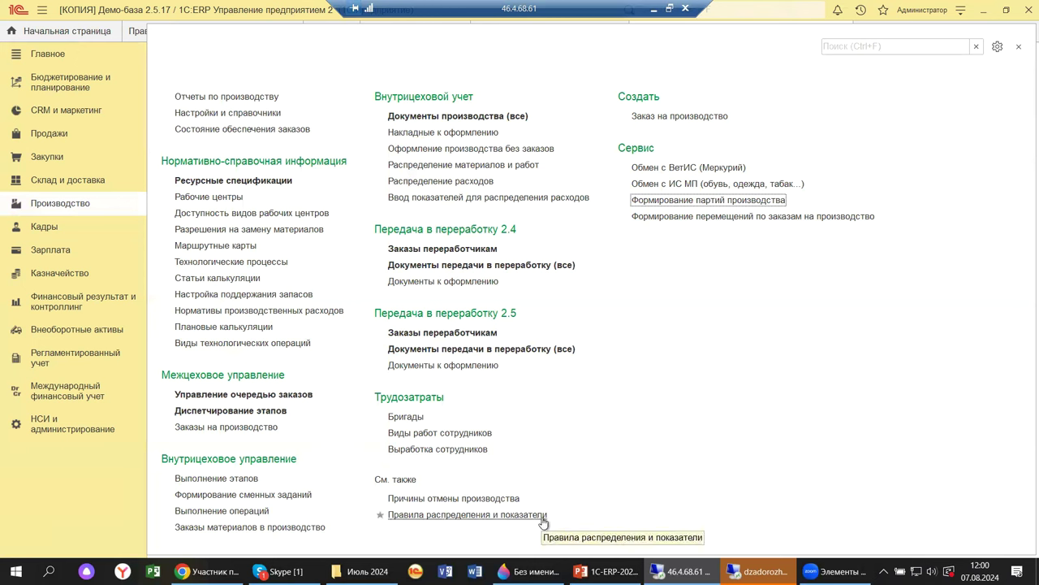
pyautogui.click(434, 501)
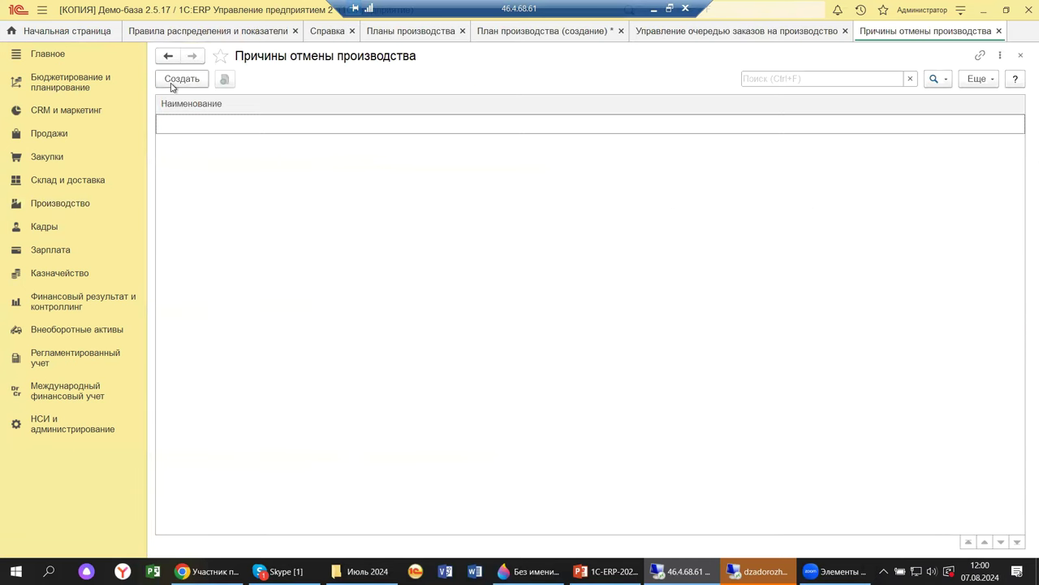
pyautogui.click(172, 82)
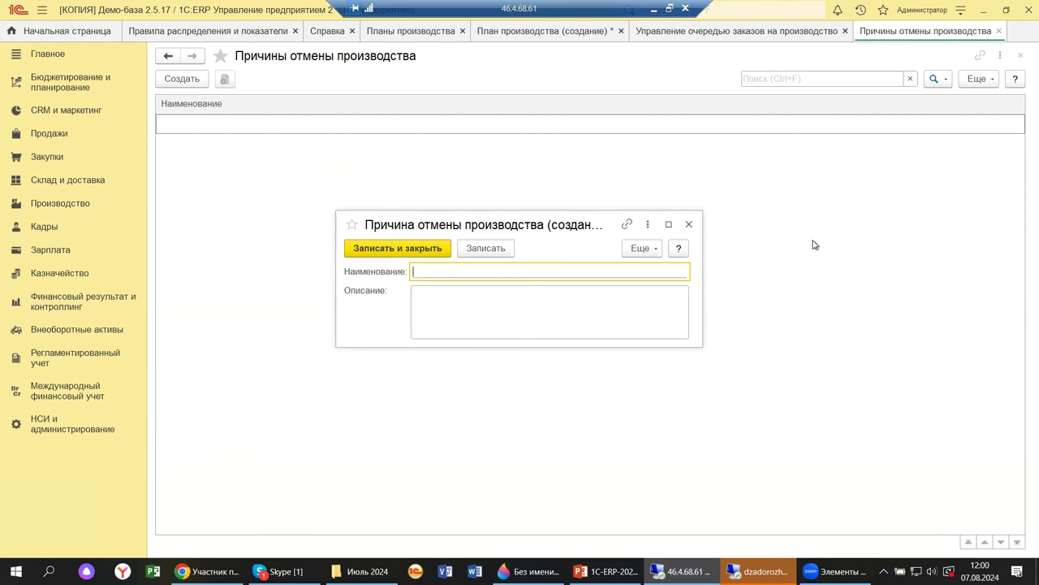
pyautogui.click(688, 224)
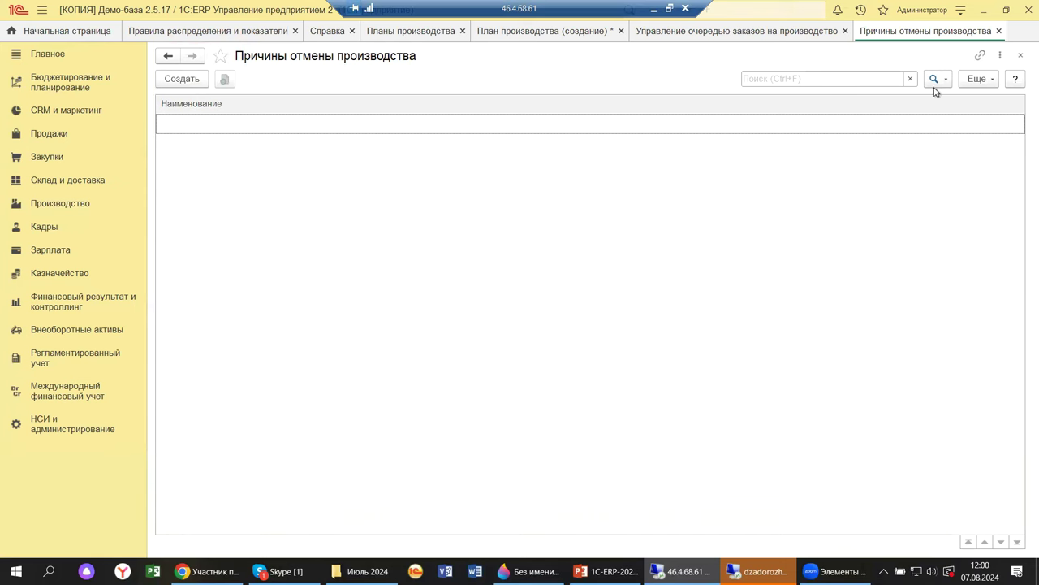
pyautogui.click(1019, 56)
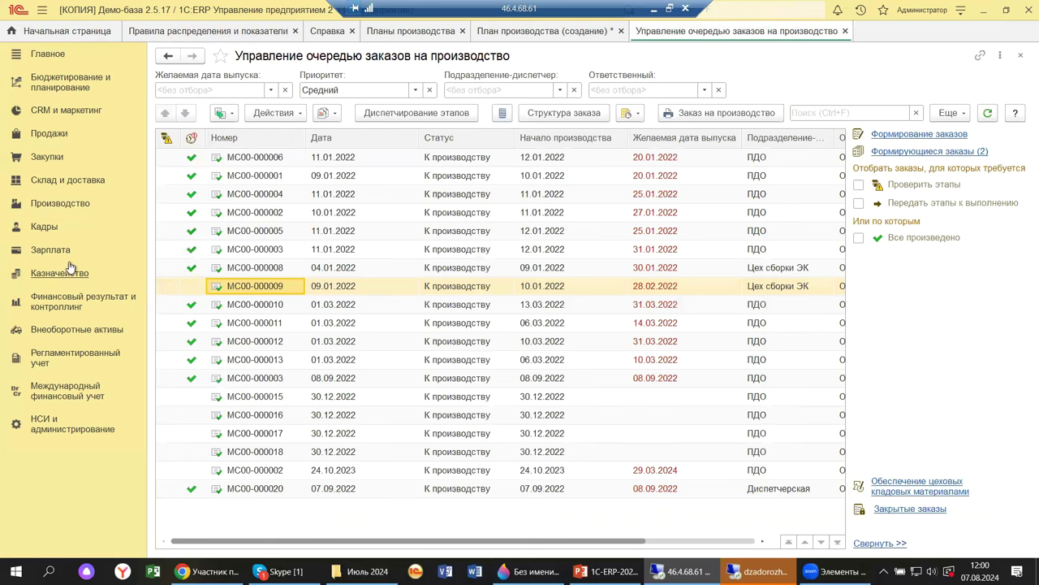
# Open Правила распределения и показатели from the Производство section, review every rule category through Показатели (по подразделениям), and close it
pyautogui.click(61, 203)
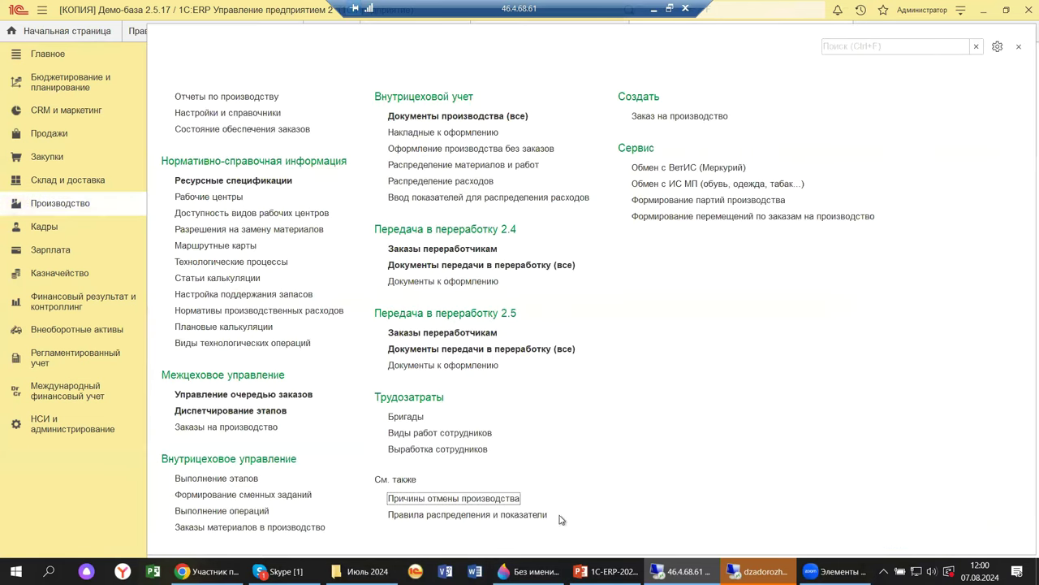
pyautogui.click(469, 516)
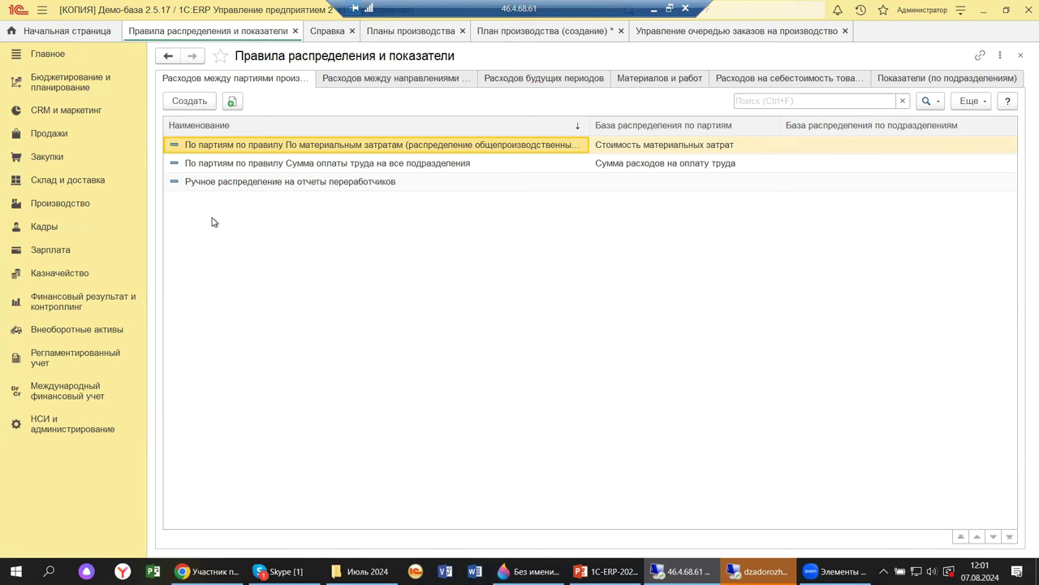
pyautogui.click(349, 77)
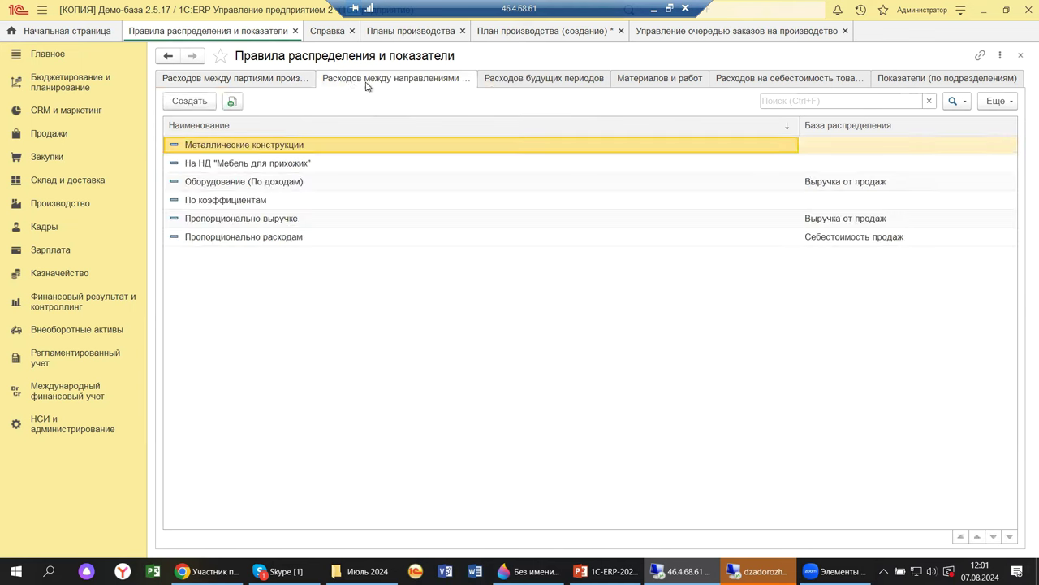
pyautogui.click(556, 81)
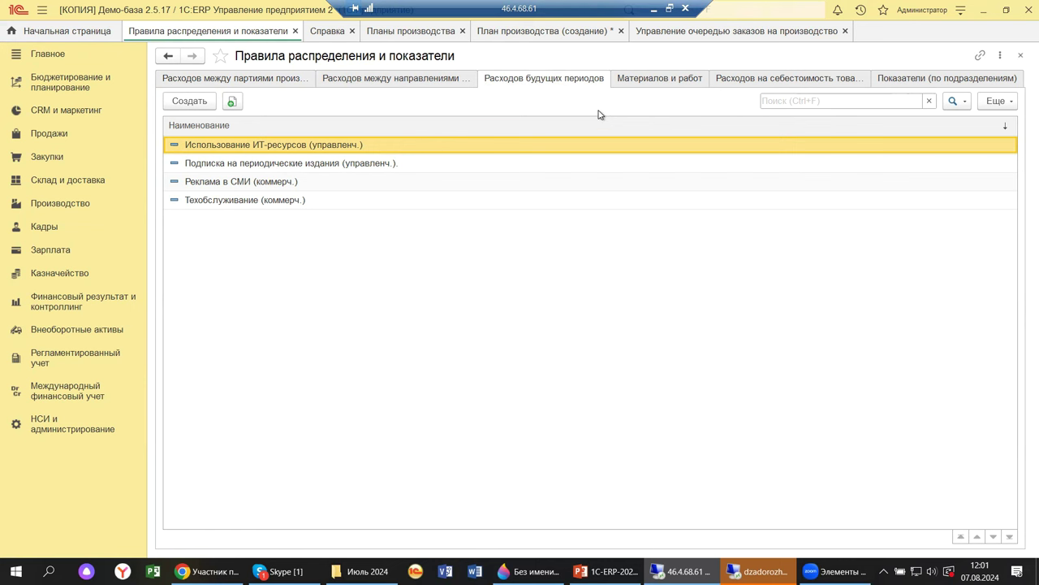
pyautogui.click(627, 86)
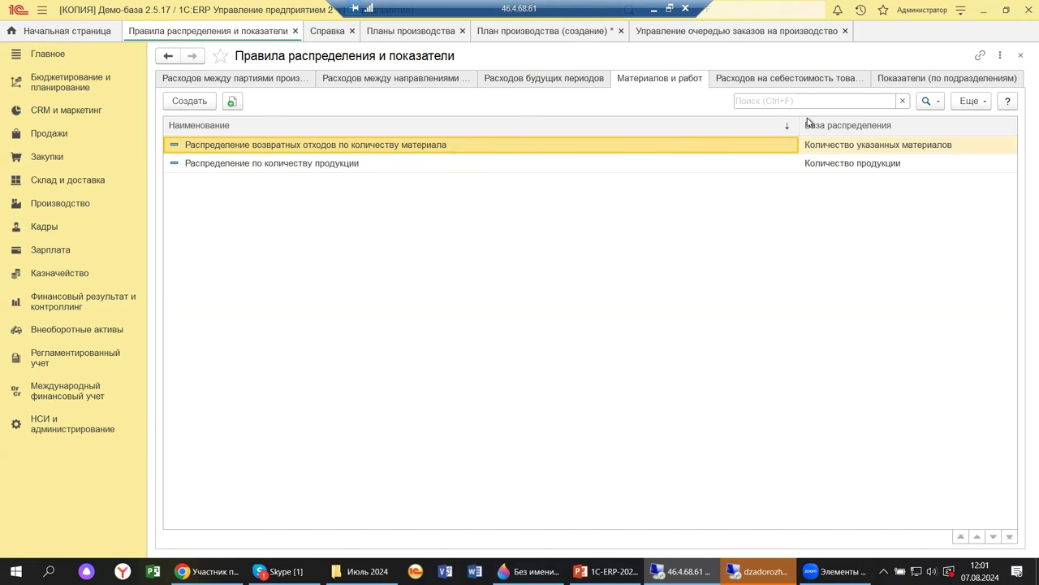
pyautogui.click(817, 85)
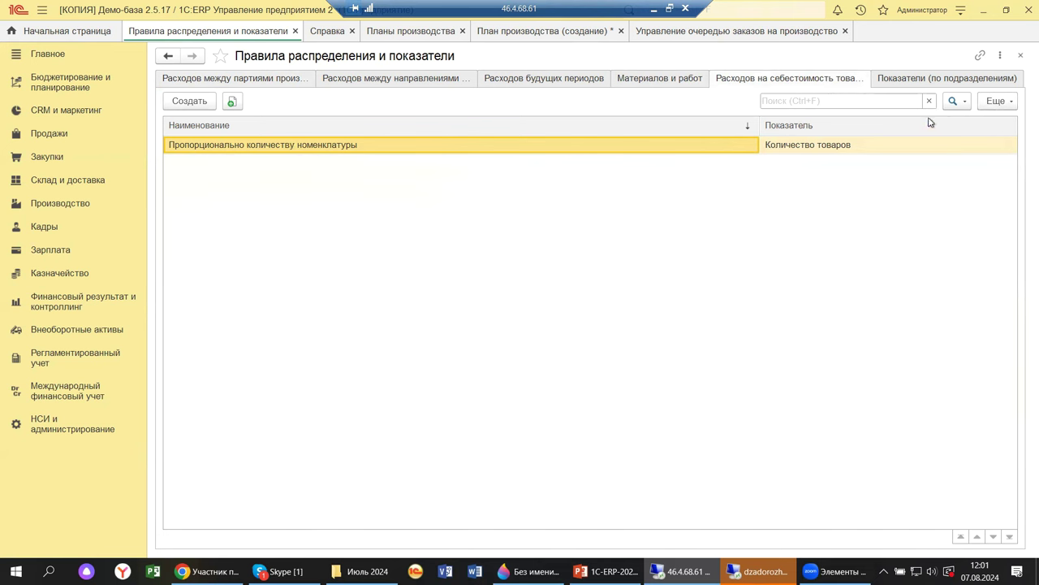
pyautogui.click(943, 79)
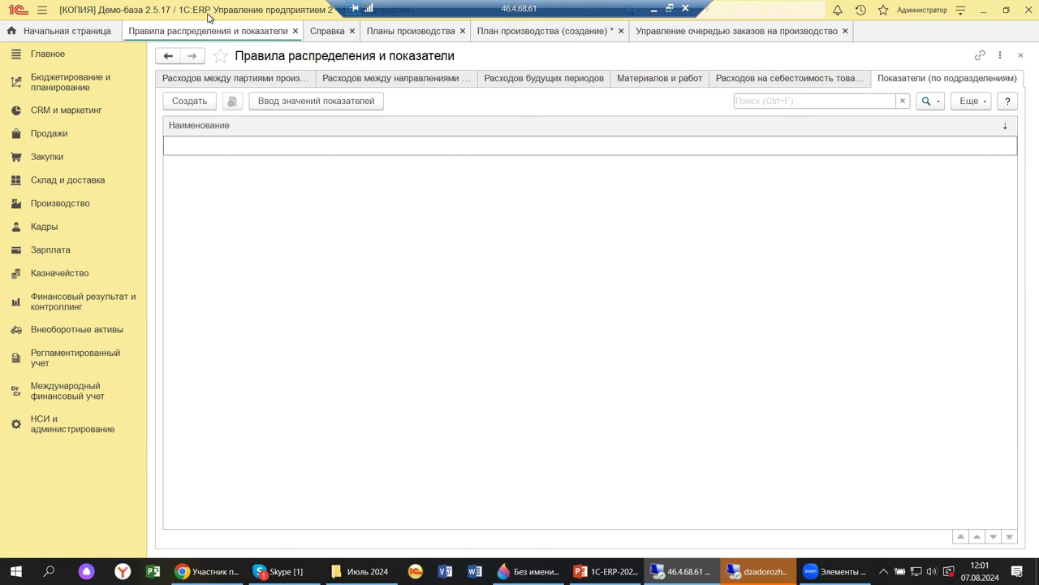
pyautogui.click(1020, 56)
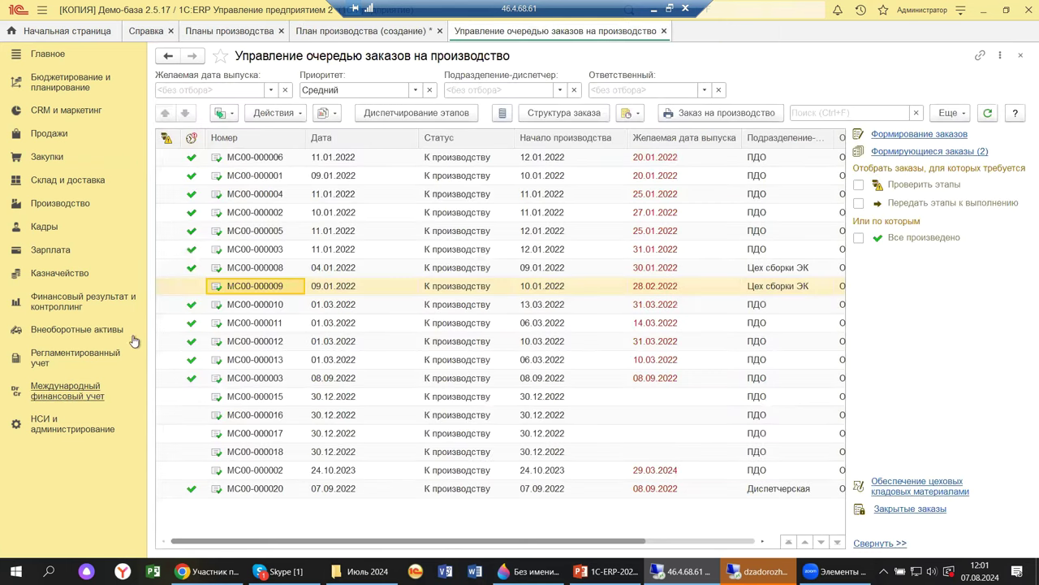
# Open Регламентированные отчеты from the Регламентированный учет section and start a 1С-Отчетность connection application for the organization Металл-Сервис
pyautogui.click(35, 206)
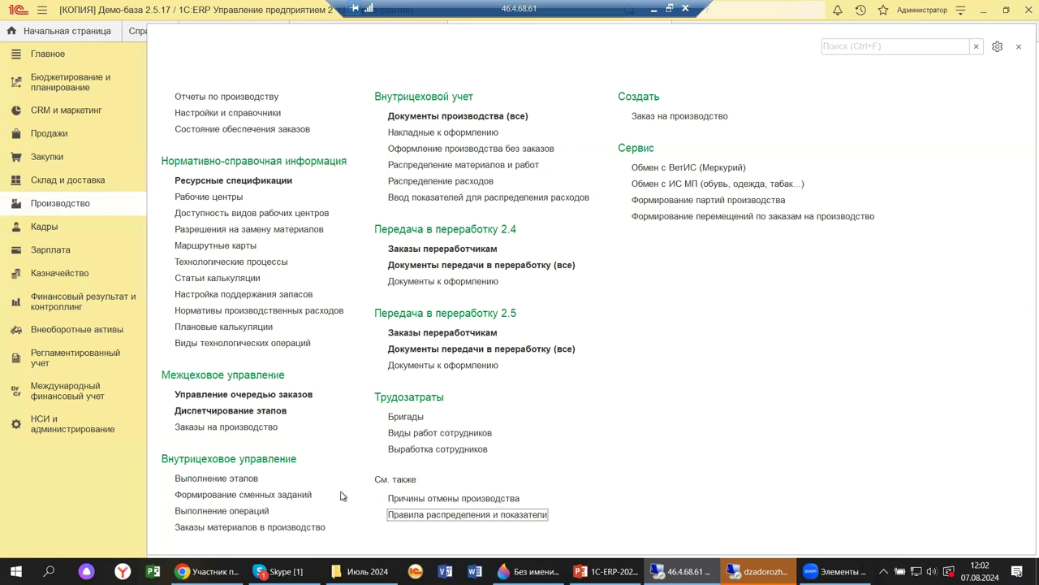
pyautogui.click(49, 363)
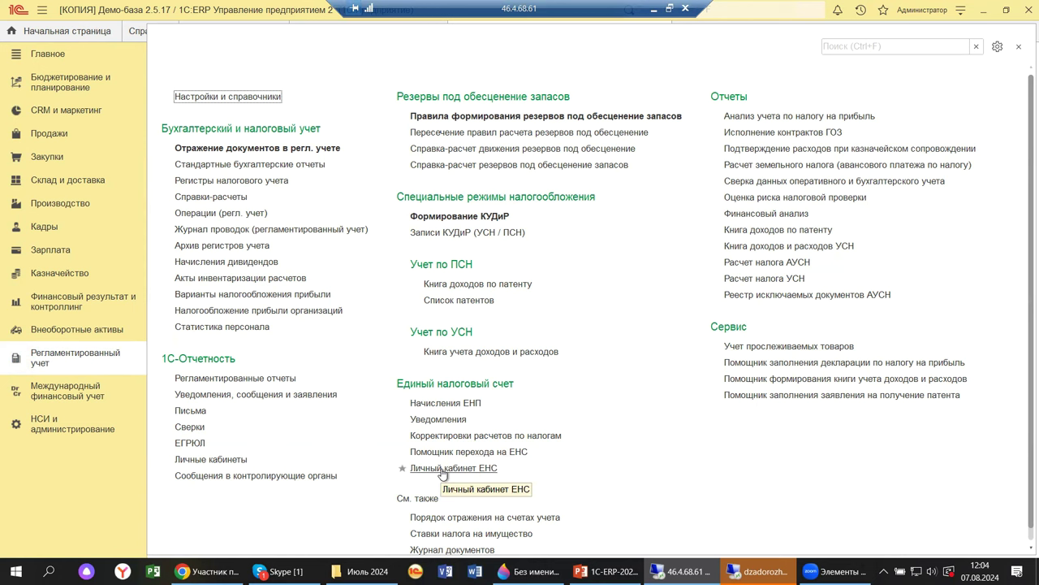
pyautogui.click(186, 380)
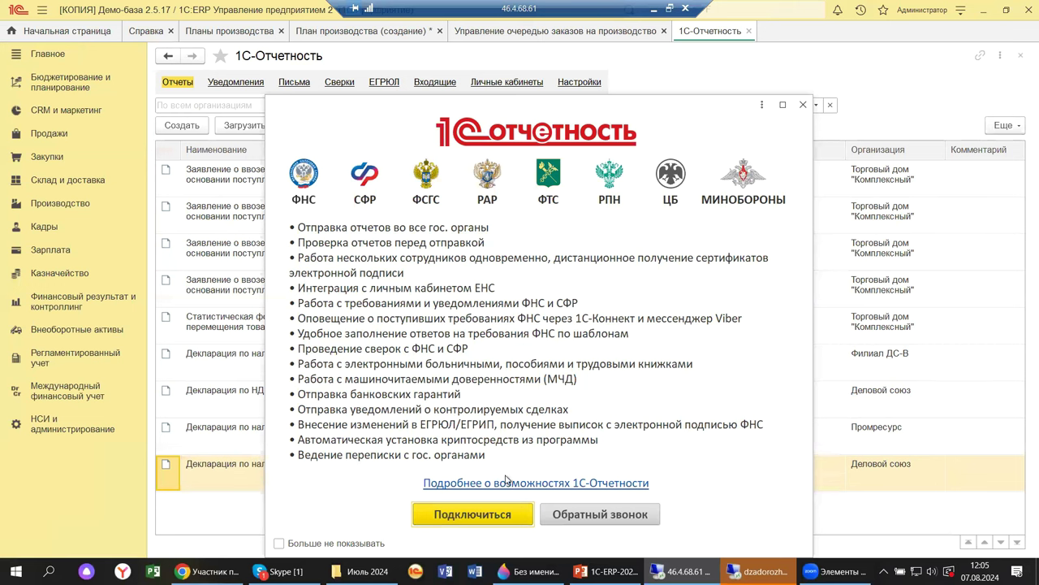
pyautogui.click(473, 515)
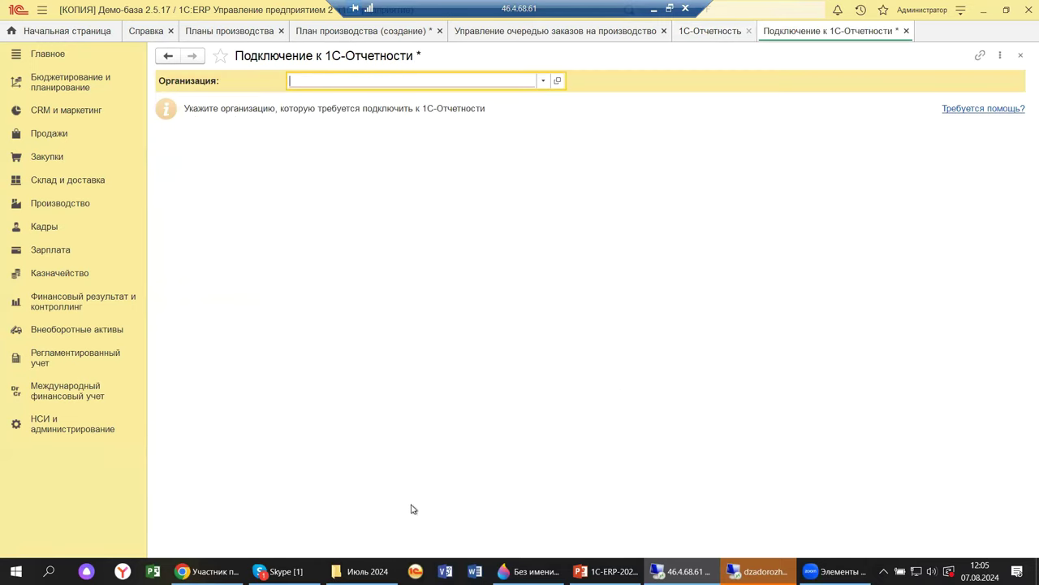
pyautogui.click(542, 80)
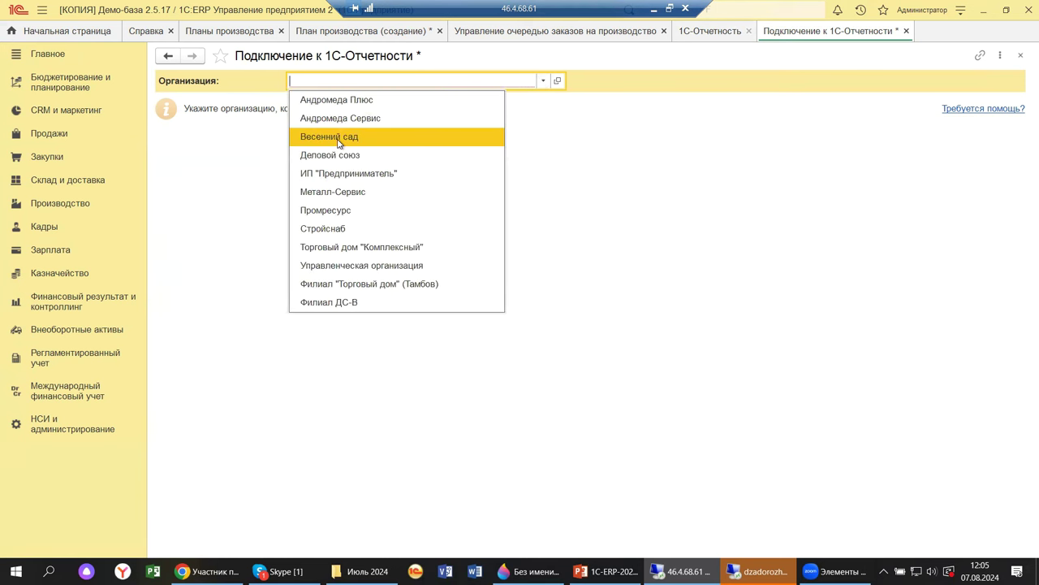
pyautogui.click(303, 192)
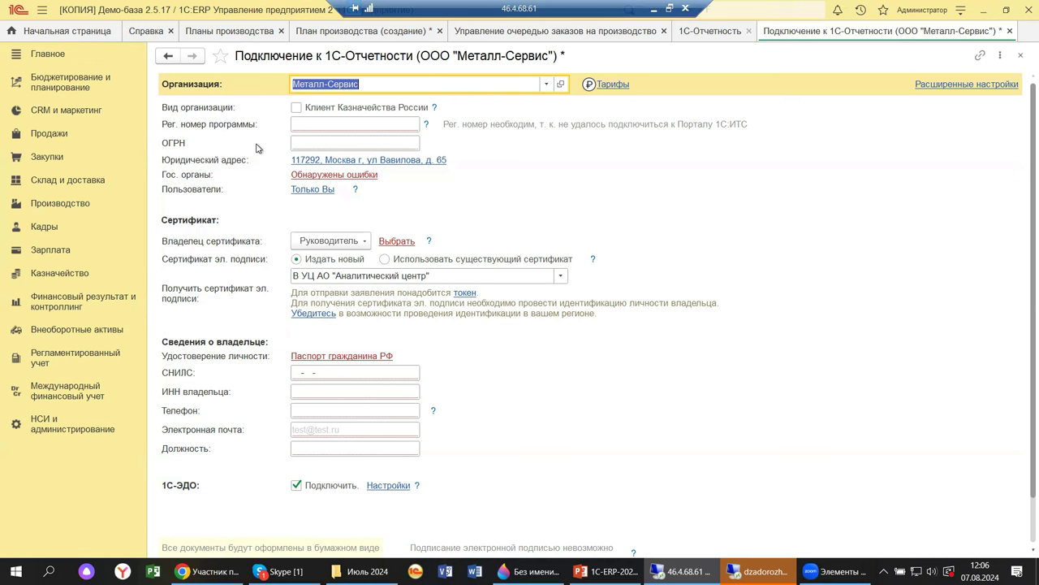
# Review the connection application's organization, certificate and owner fields, close it saving the changes, and close 1С-Отчетность
pyautogui.click(303, 143)
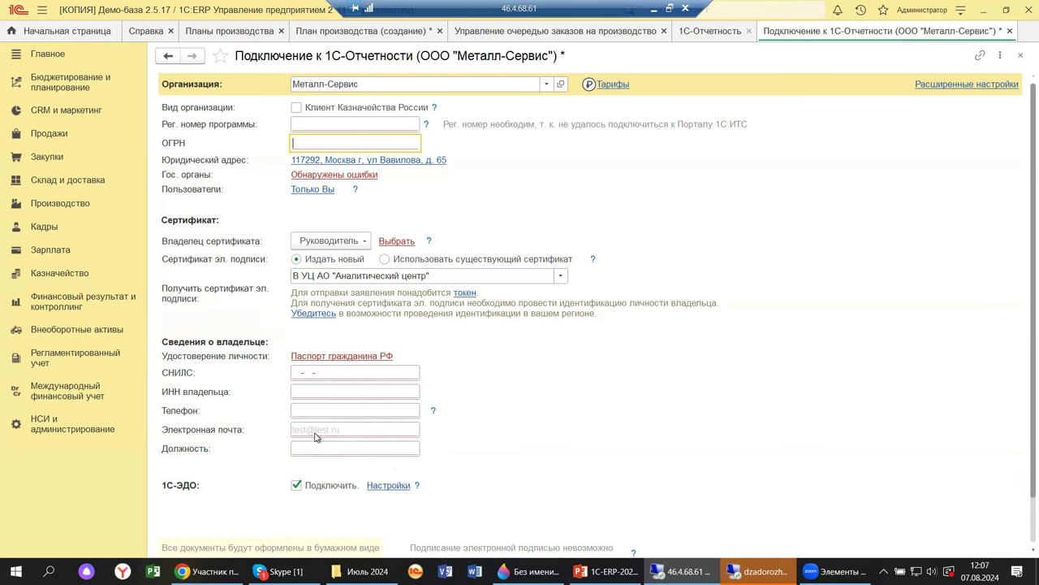
pyautogui.scroll(-2, 423, 410)
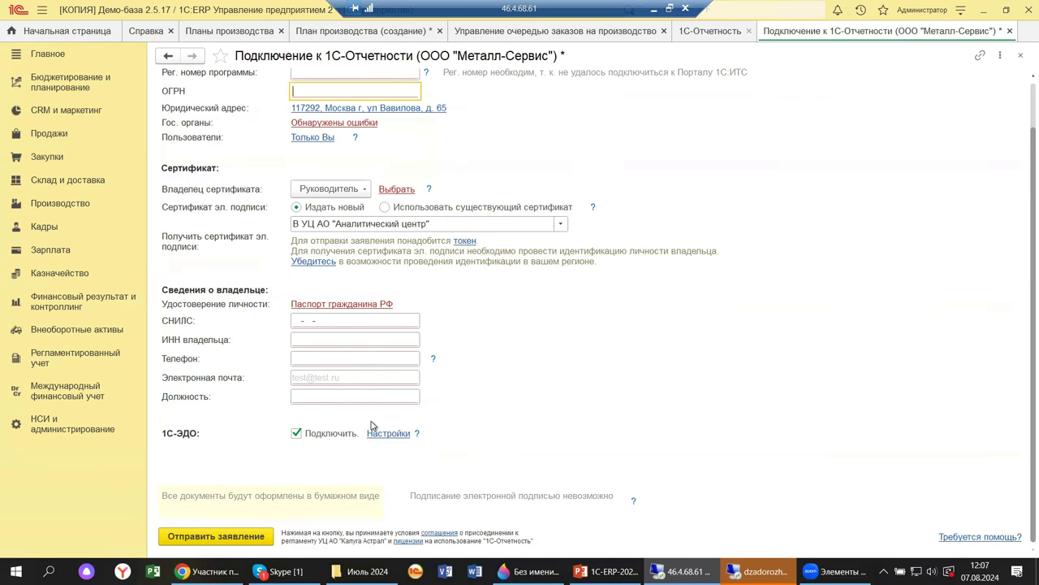
pyautogui.scroll(2, 371, 427)
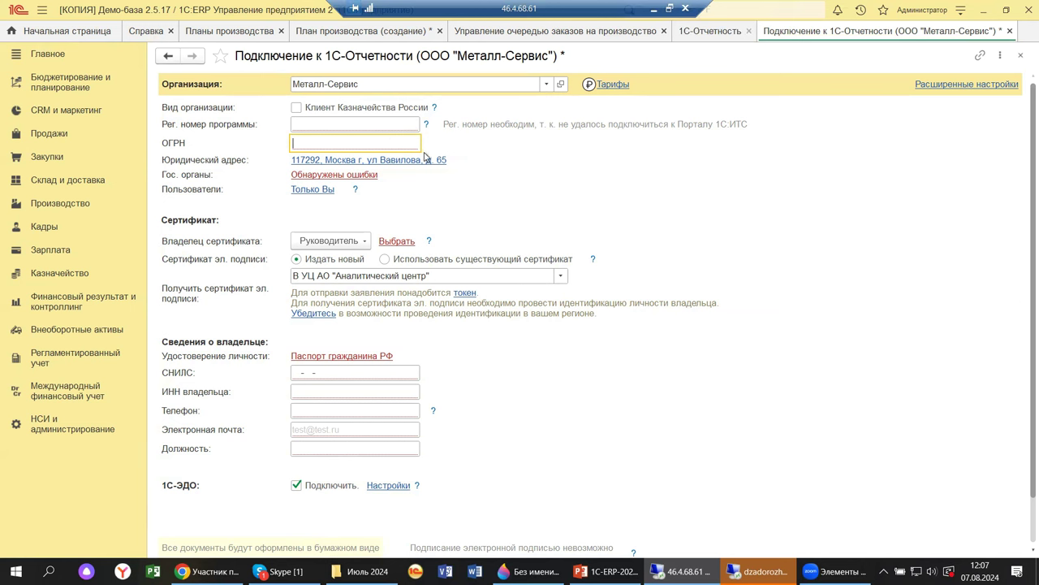
pyautogui.click(1020, 57)
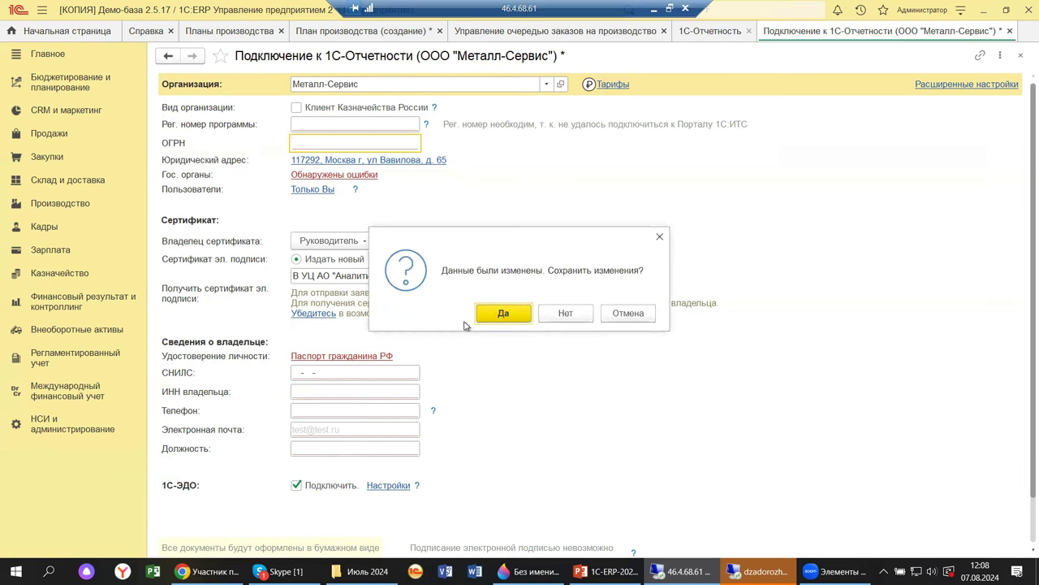
pyautogui.click(489, 320)
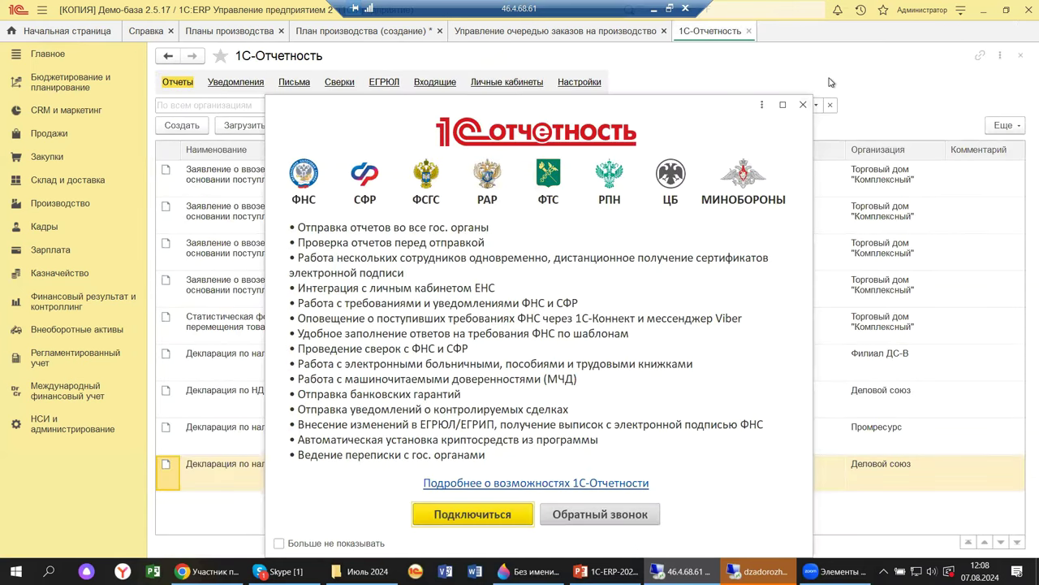
pyautogui.click(804, 105)
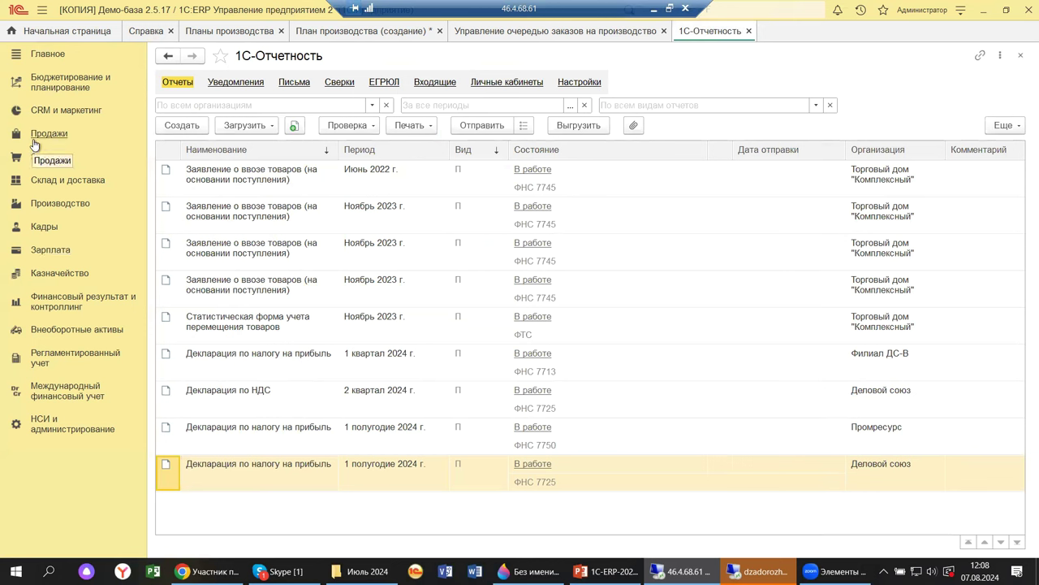
pyautogui.click(1021, 54)
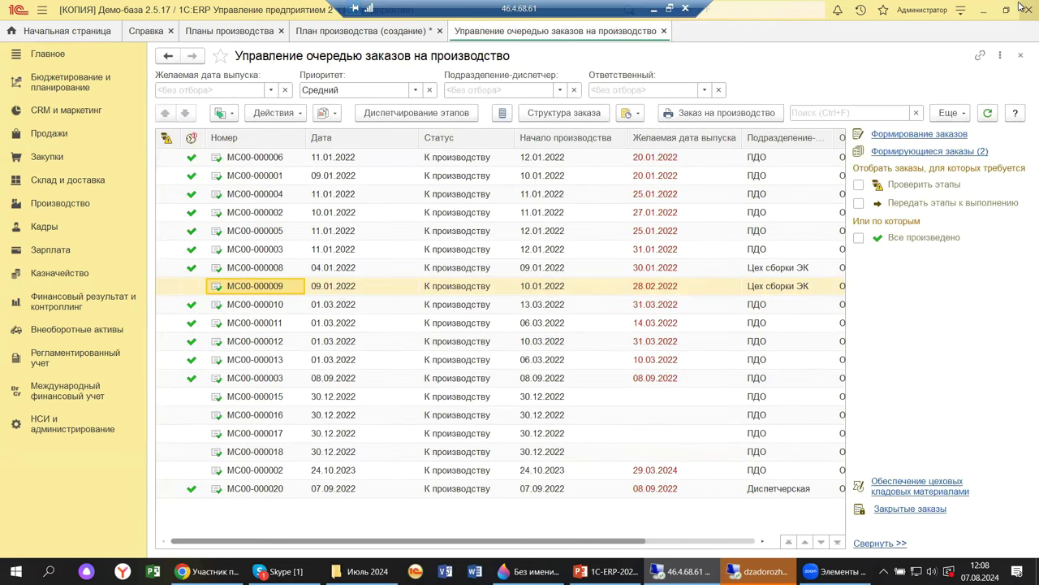
# Switch to the PowerPoint presentation and return to its title slide
pyautogui.click(654, 9)
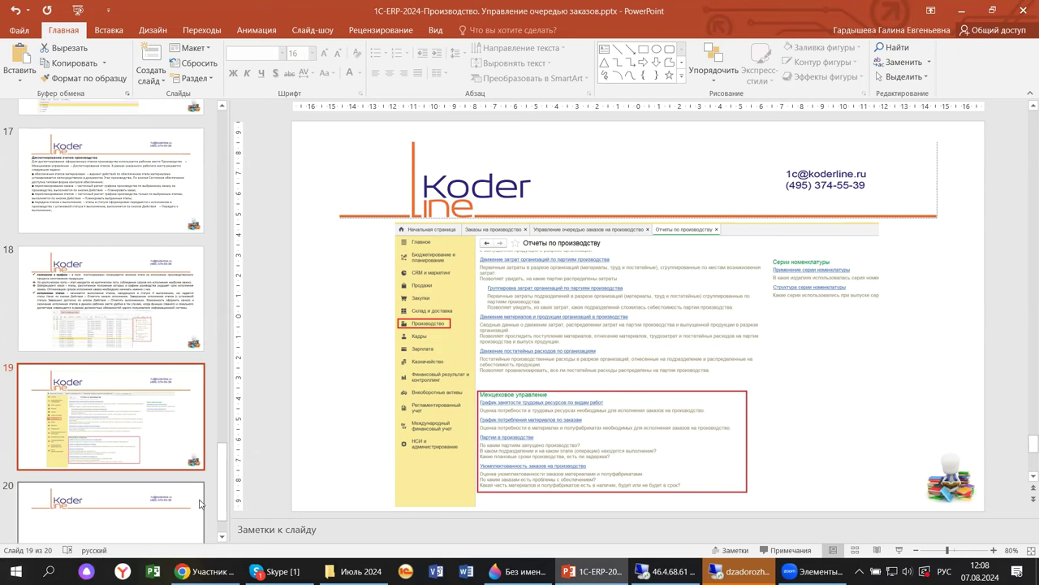
pyautogui.moveTo(224, 465); pyautogui.dragTo(283, 12)
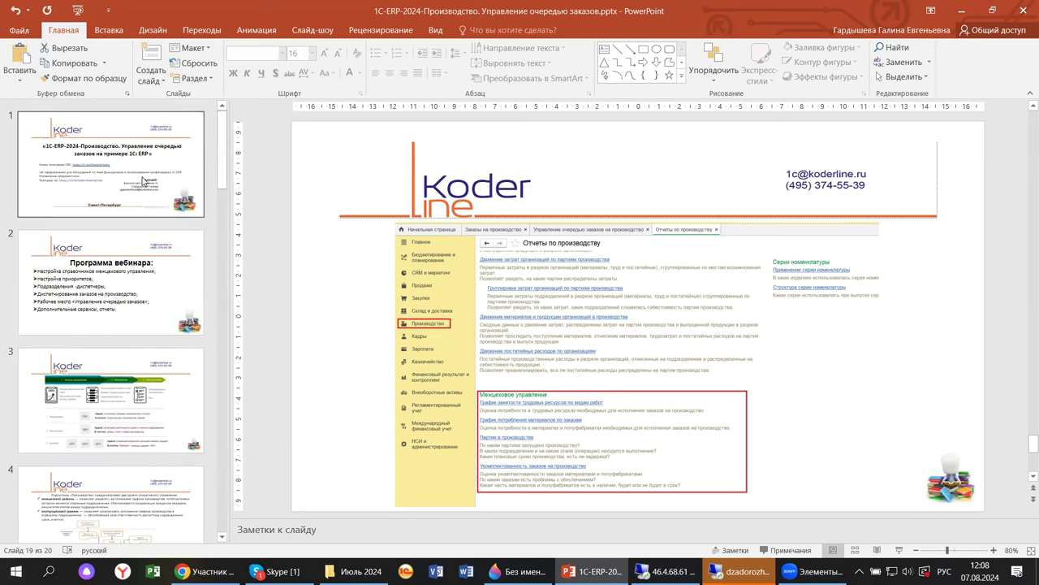
pyautogui.click(111, 162)
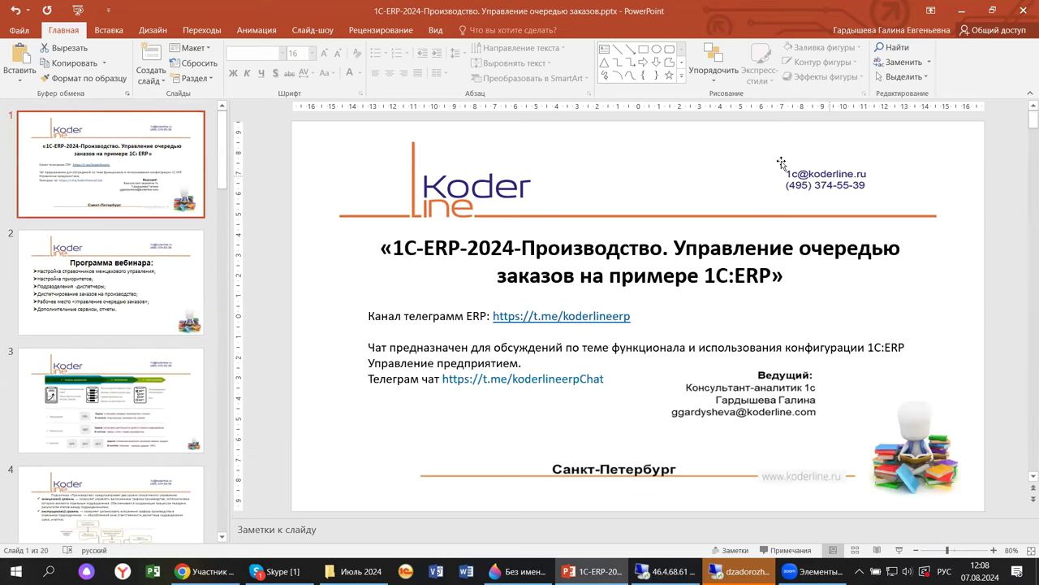